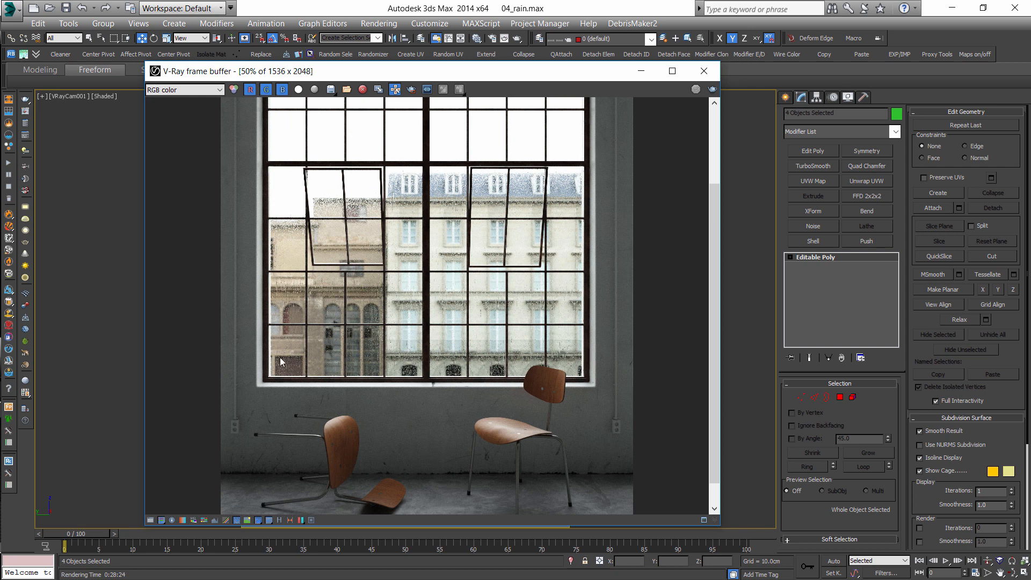
# Examine the raindrops and water streaks on the window panes of the rendered interior up close and from afar
pyautogui.scroll(2, 298, 364)
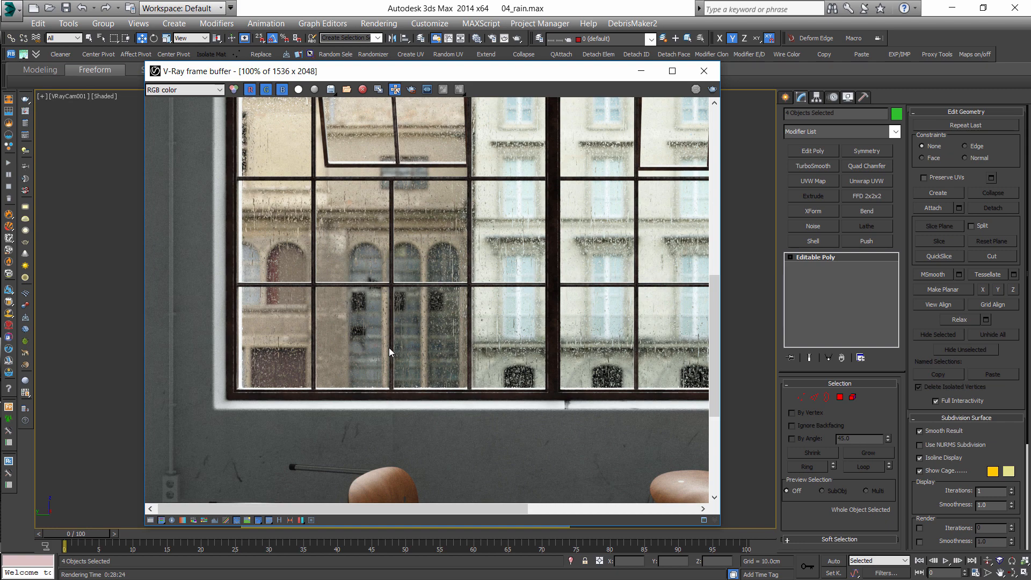
pyautogui.moveTo(597, 266); pyautogui.dragTo(411, 262, button='middle')
pyautogui.scroll(1, 410, 261)
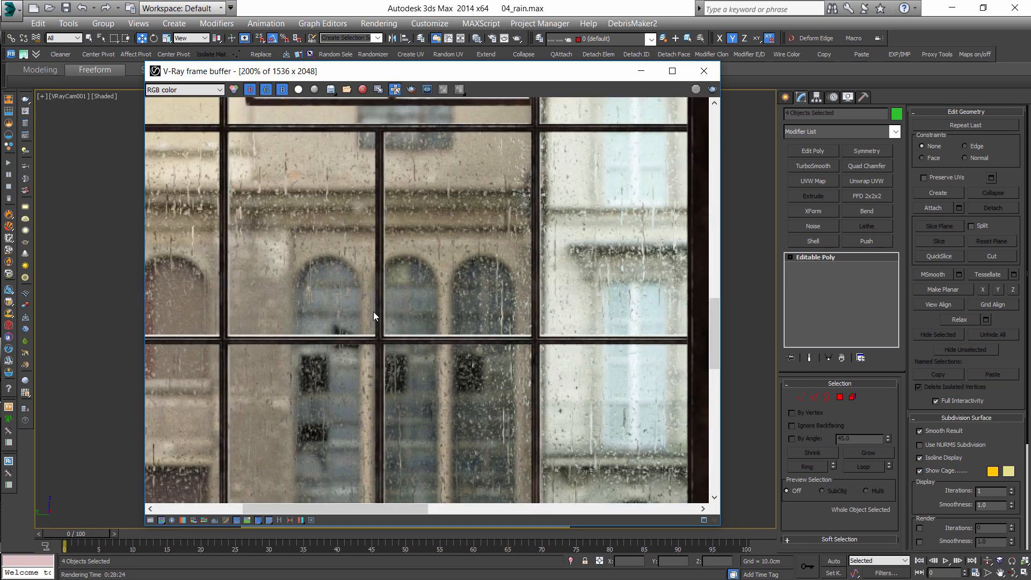
pyautogui.moveTo(540, 247); pyautogui.dragTo(457, 298, button='middle')
pyautogui.scroll(-2, 378, 342)
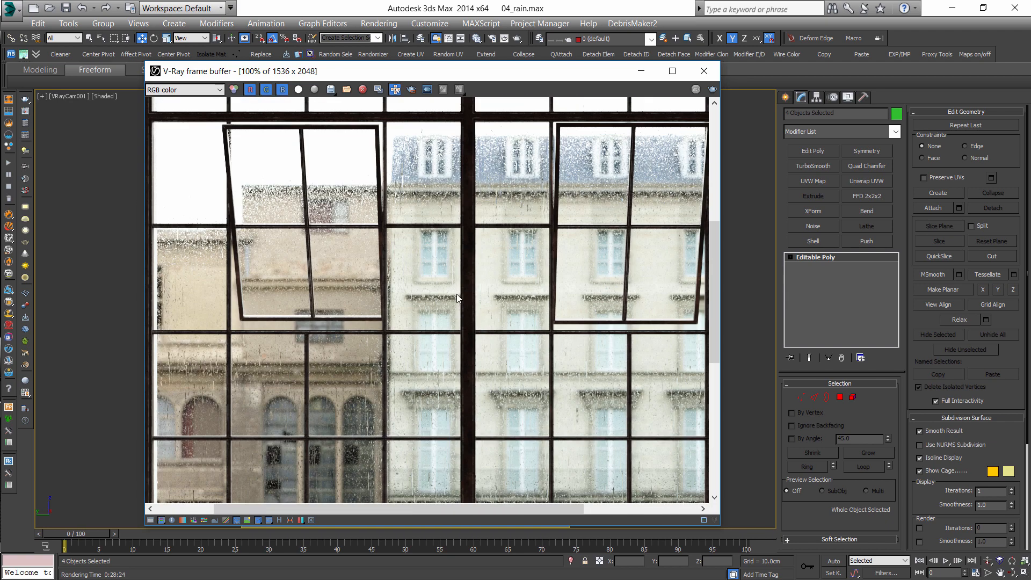
pyautogui.scroll(-1, 457, 298)
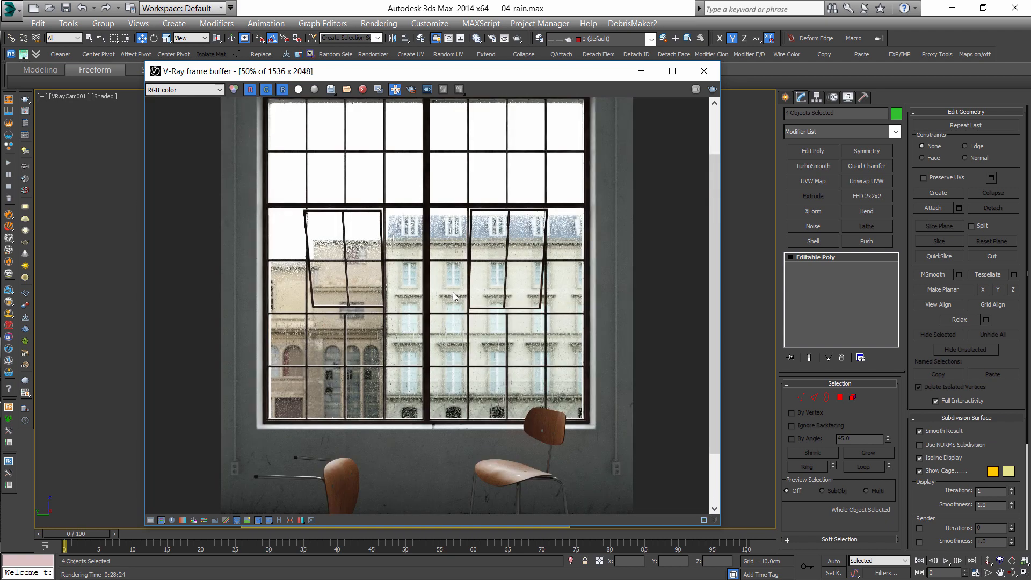
pyautogui.moveTo(451, 294); pyautogui.dragTo(464, 237, button='middle')
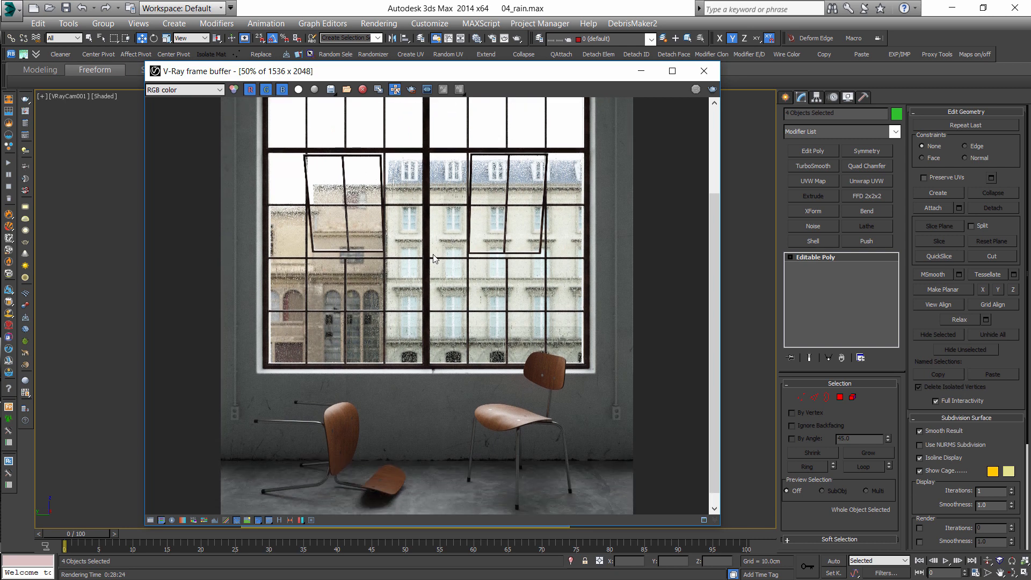
pyautogui.scroll(1, 354, 339)
pyautogui.scroll(1, 353, 337)
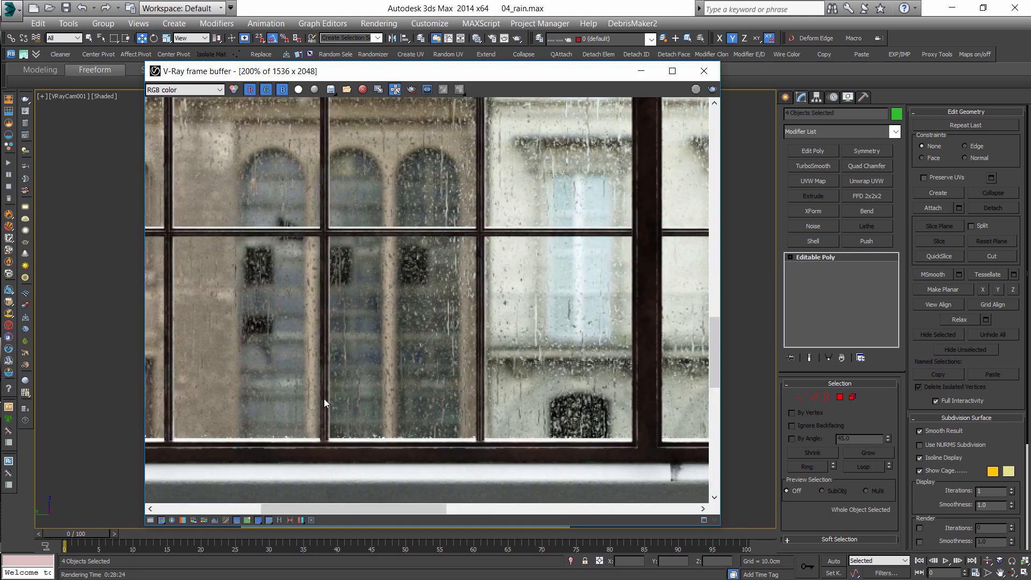
pyautogui.moveTo(429, 211); pyautogui.dragTo(650, 424, button='middle')
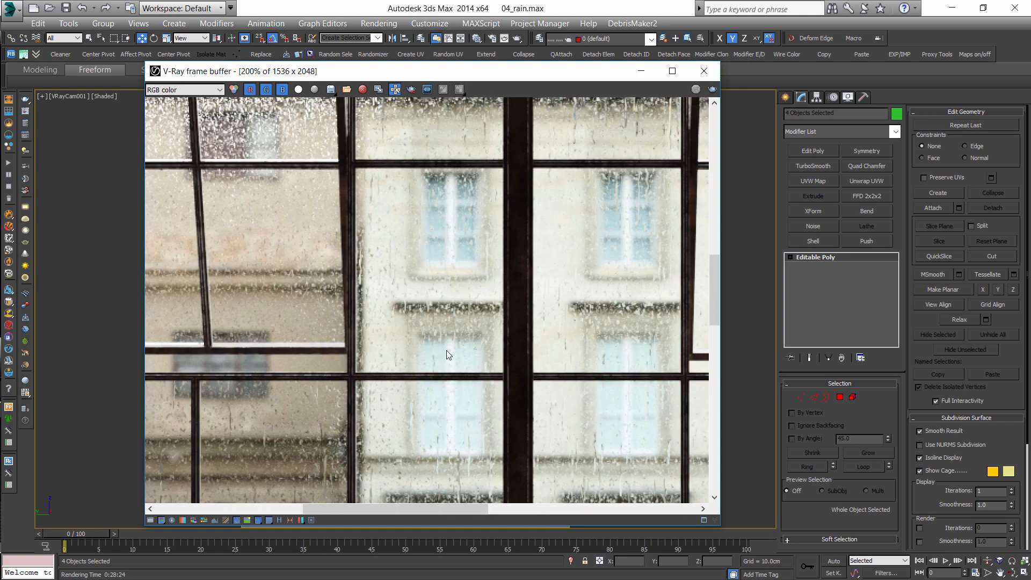
pyautogui.moveTo(357, 395); pyautogui.dragTo(505, 314, button='middle')
pyautogui.scroll(-2, 505, 314)
pyautogui.moveTo(459, 365); pyautogui.dragTo(523, 245, button='middle')
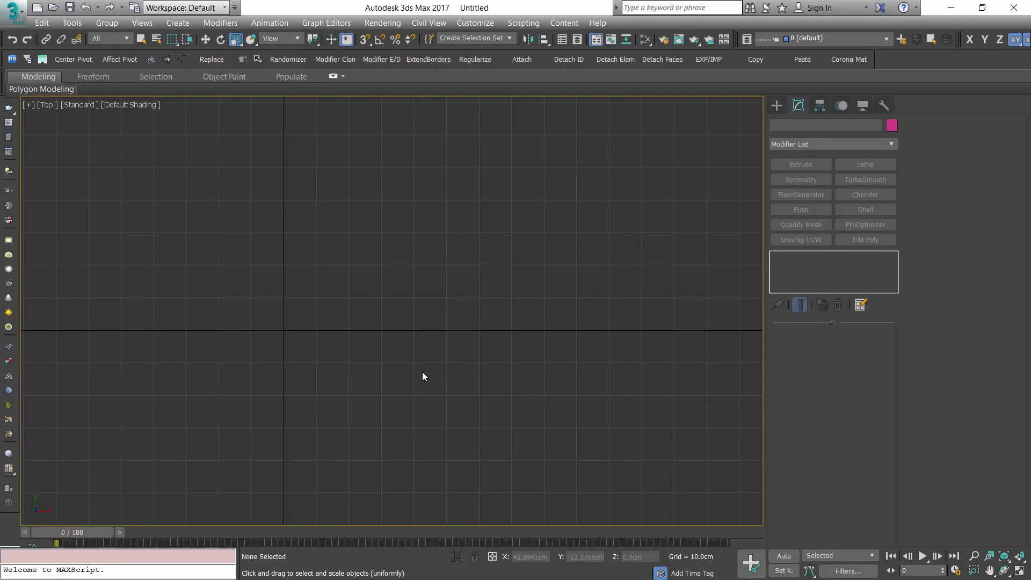
# Switch to a perspective view and create a square plane at the grid origin, 100 cm long and 100 cm wide
pyautogui.moveTo(422, 372)
pyautogui.keyDown('alt'); pyautogui.mouseDown(button='middle')
pyautogui.moveTo(453, 330)
pyautogui.moveTo(413, 357)
pyautogui.mouseUp(button='middle'); pyautogui.keyUp('alt')
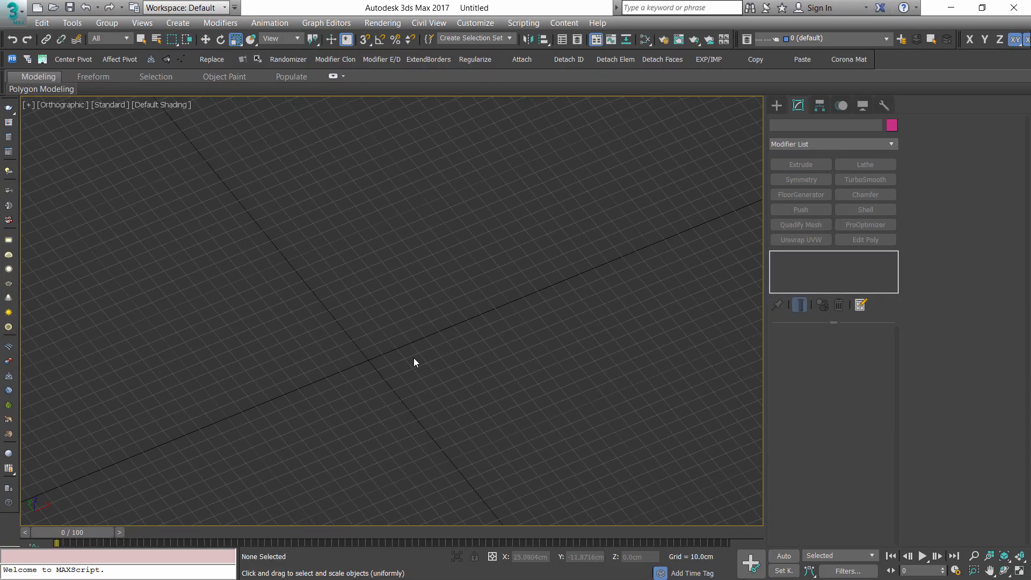
pyautogui.press('p')
pyautogui.click(776, 105)
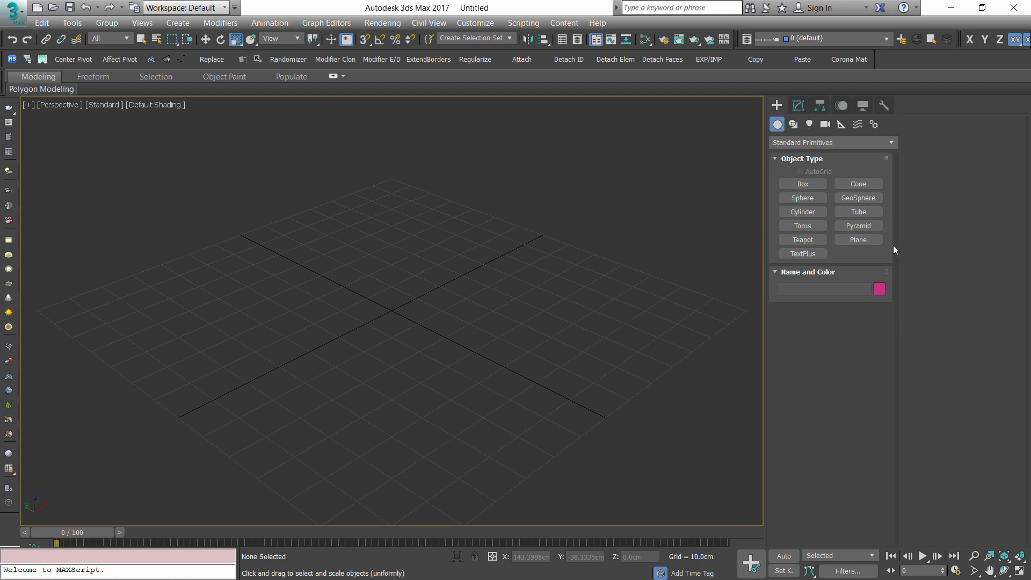
pyautogui.click(858, 240)
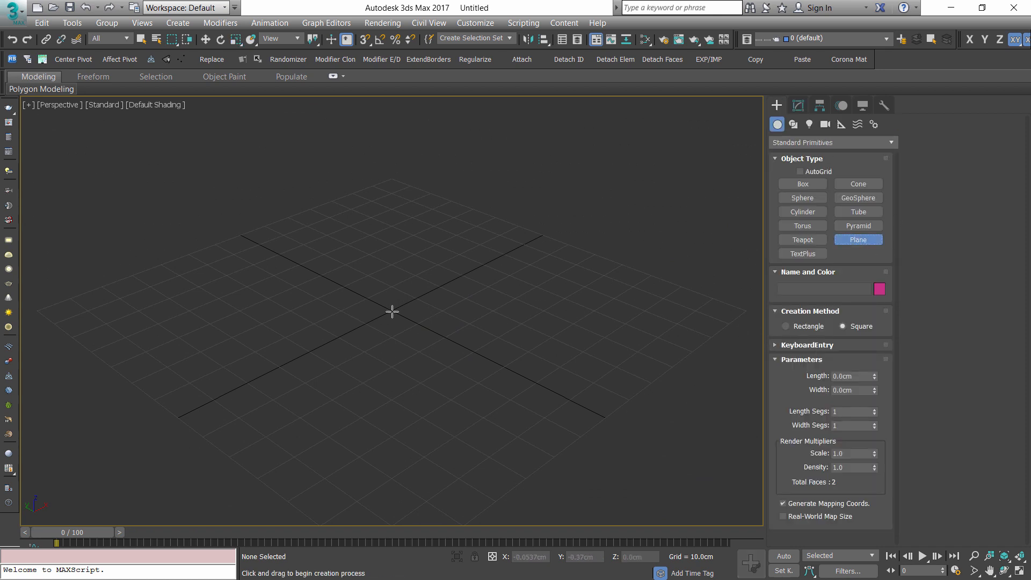
pyautogui.moveTo(391, 310); pyautogui.dragTo(567, 392)
pyautogui.doubleClick(853, 376)
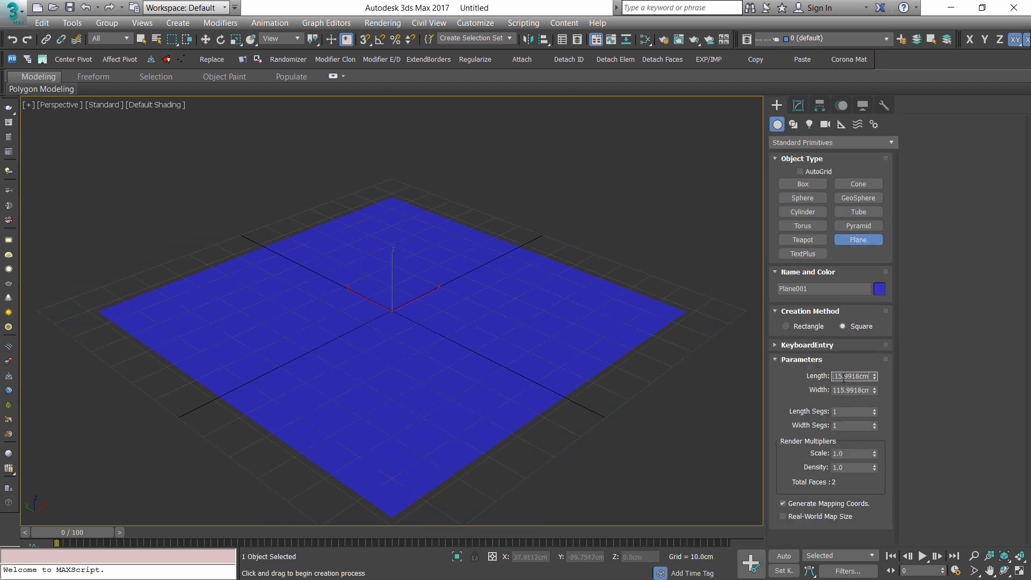
pyautogui.write('100')
pyautogui.press('Tab')
pyautogui.write('100')
pyautogui.press('Return')
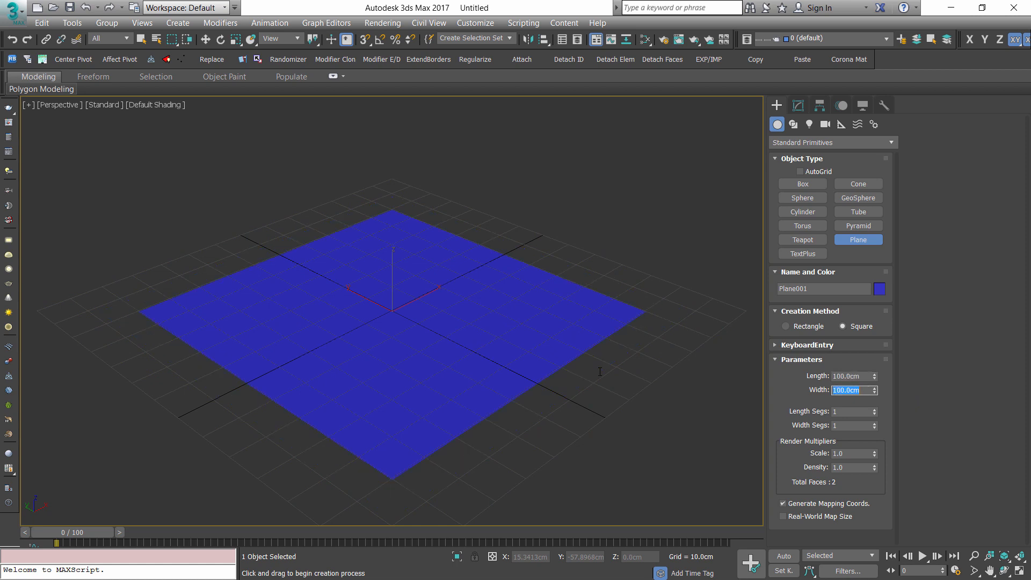
# Clone the plane in place as an independent copy
pyautogui.press('r')
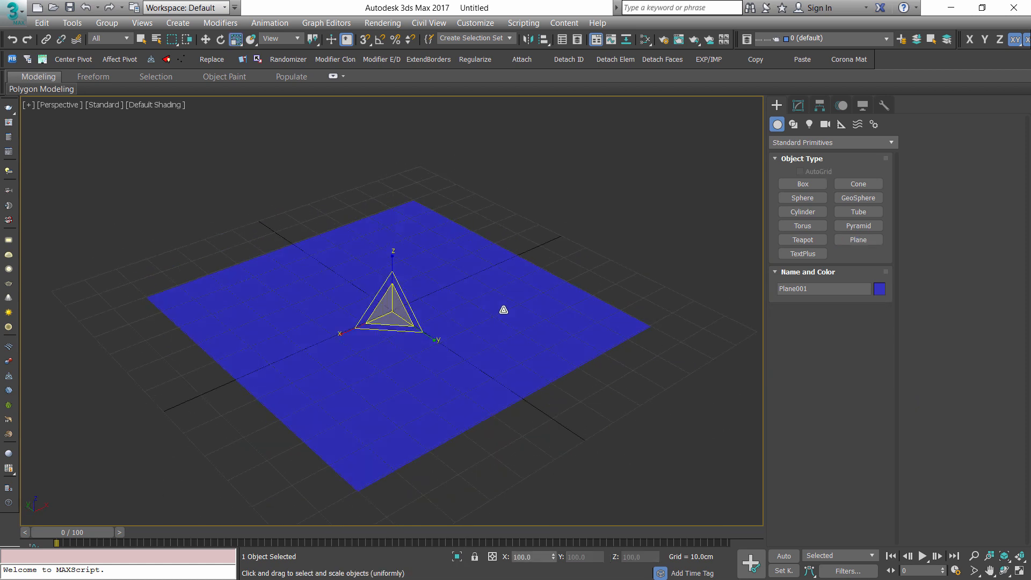
pyautogui.keyDown('alt'); pyautogui.moveTo(488, 299); pyautogui.dragTo(499, 302, button='middle'); pyautogui.keyUp('alt')
pyautogui.keyDown('shift'); pyautogui.moveTo(500, 301); pyautogui.dragTo(501, 304); pyautogui.keyUp('shift')
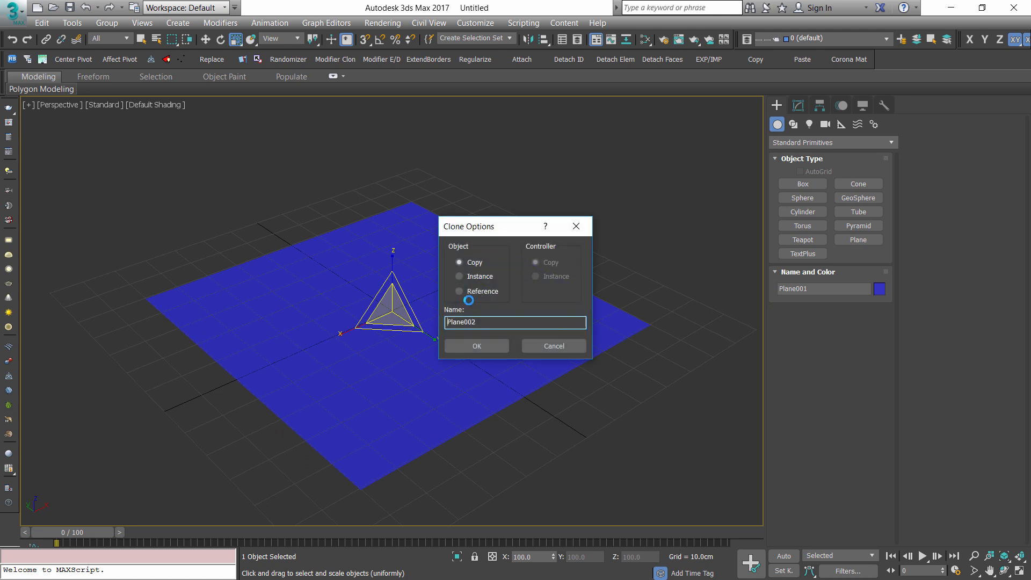
pyautogui.click(494, 359)
# Set the copied plane's length and width segments to 1000 each
pyautogui.click(798, 105)
pyautogui.doubleClick(851, 385)
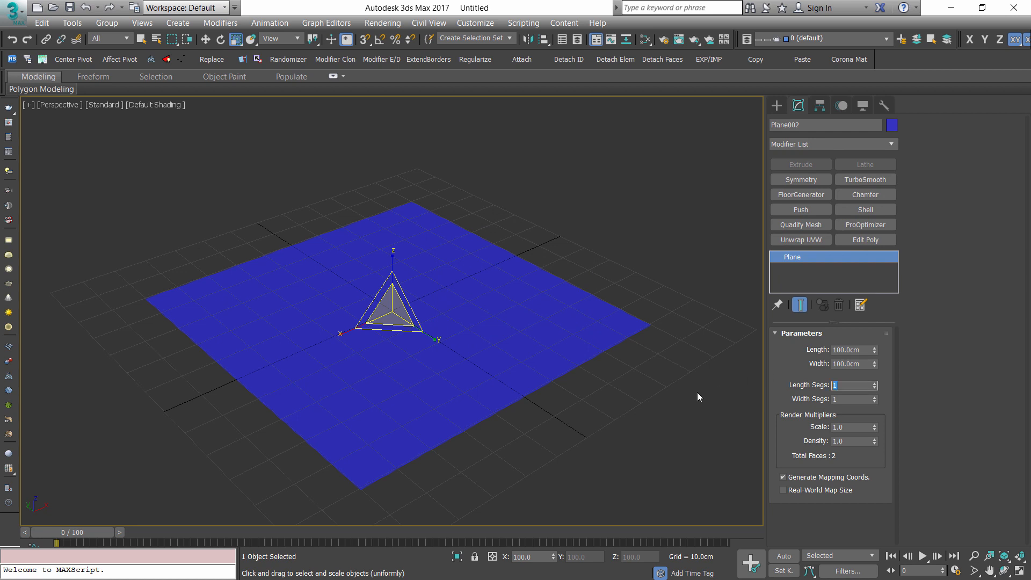
pyautogui.write('1000')
pyautogui.press('Tab')
pyautogui.write('1000')
pyautogui.press('Return')
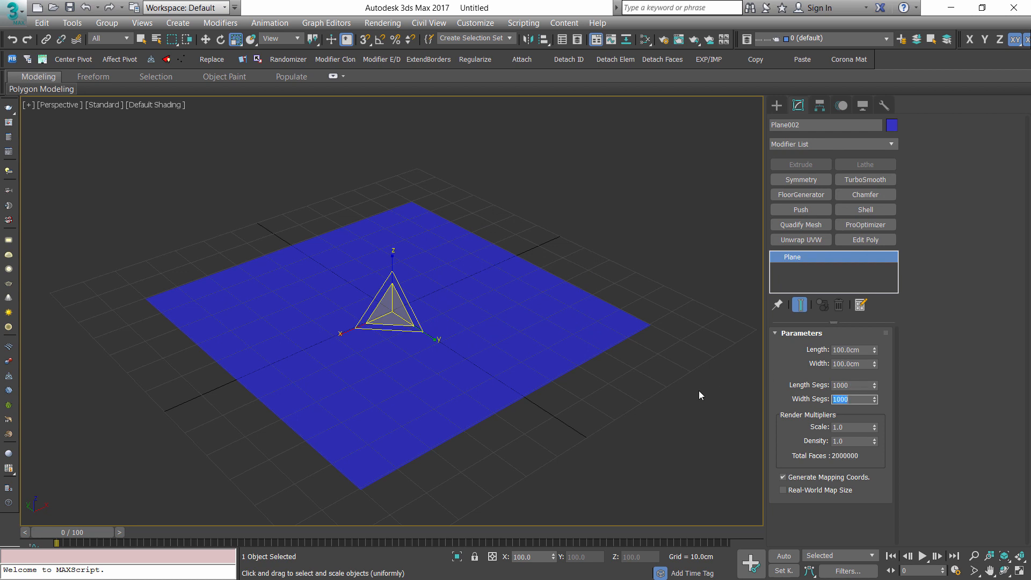
# Change the copied plane's object color to lighter blue and the original plane's to grey
pyautogui.click(890, 126)
pyautogui.click(687, 363)
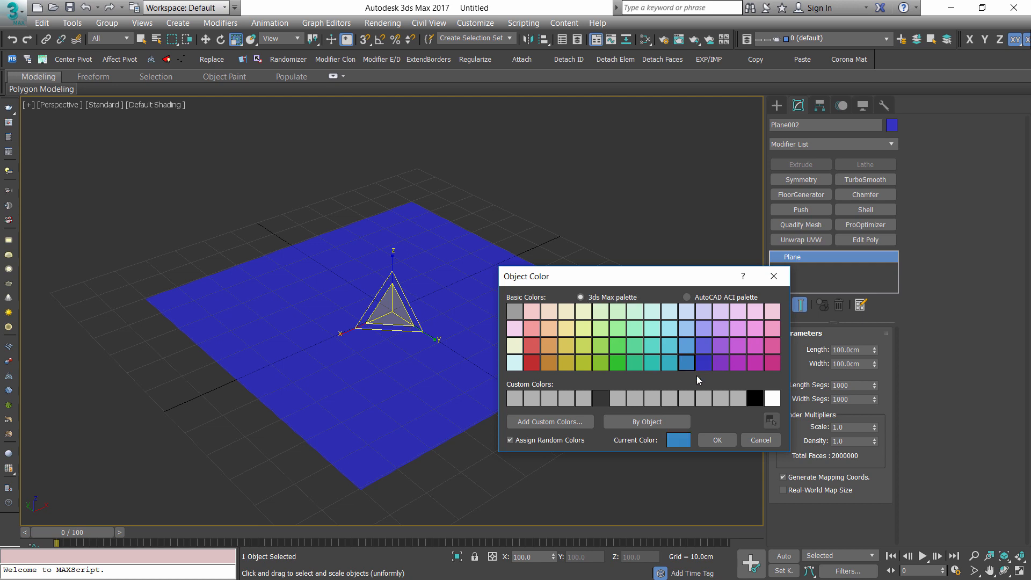
pyautogui.click(717, 440)
pyautogui.click(608, 339)
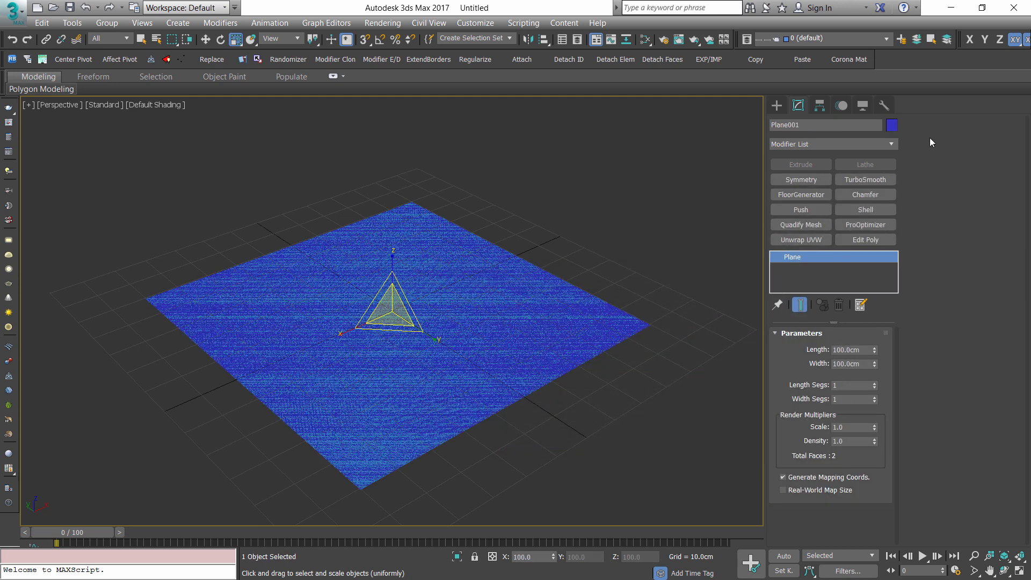
pyautogui.click(892, 125)
pyautogui.click(705, 443)
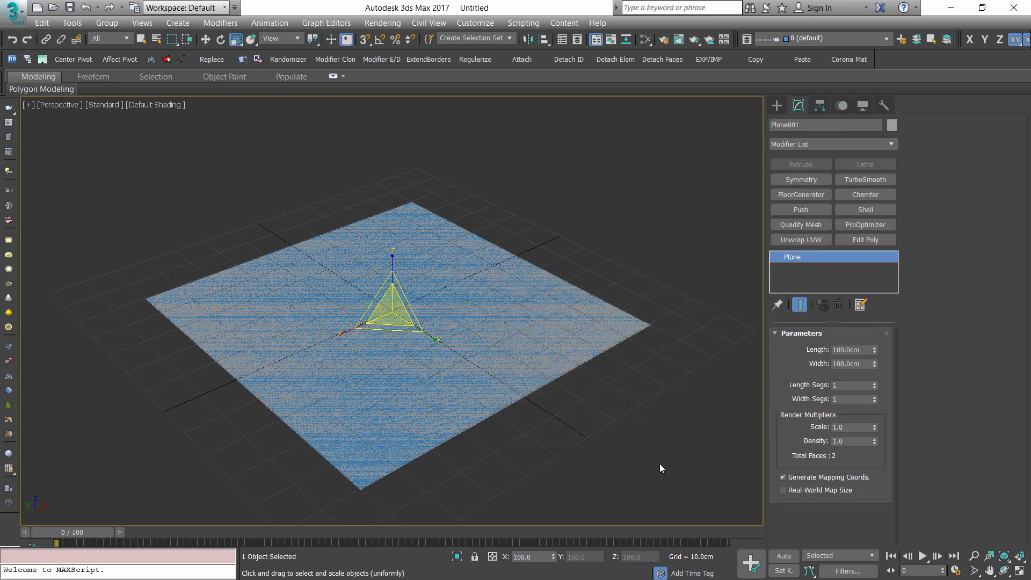
# Add a Displace modifier to the blue plane with 1000 by 1000 segments
pyautogui.scroll(3, 567, 331)
pyautogui.click(567, 331)
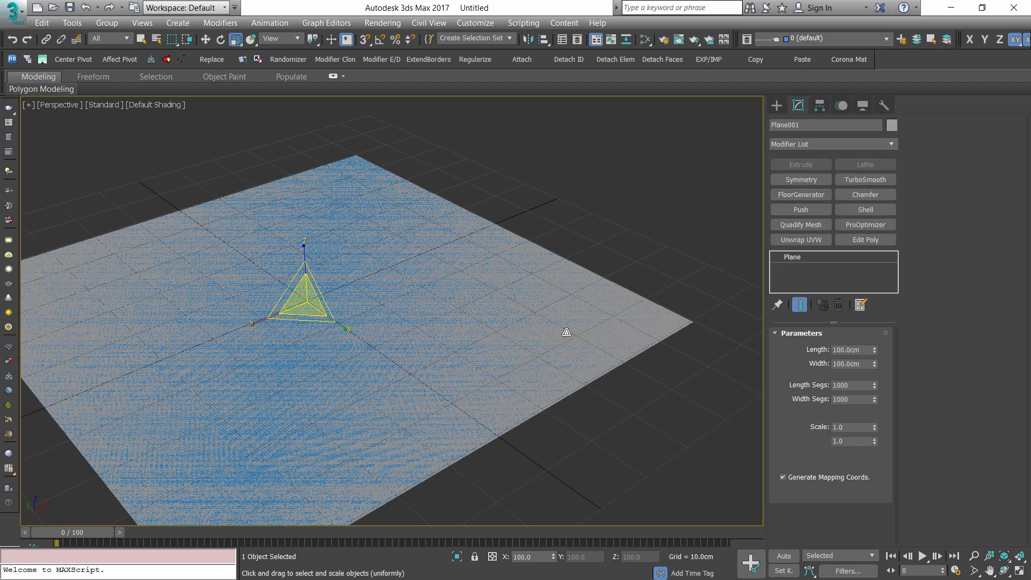
pyautogui.click(818, 143)
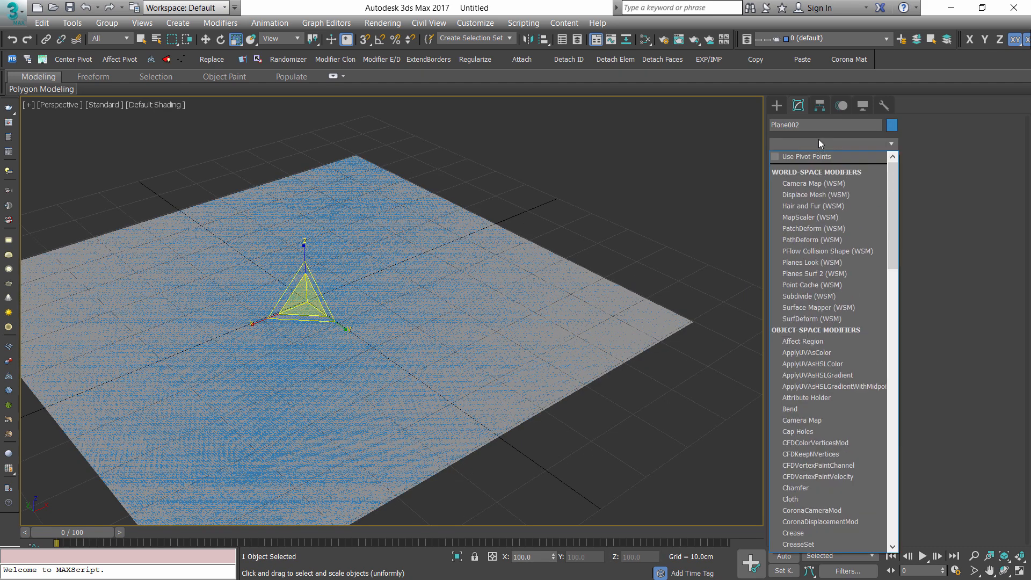
pyautogui.write('de')
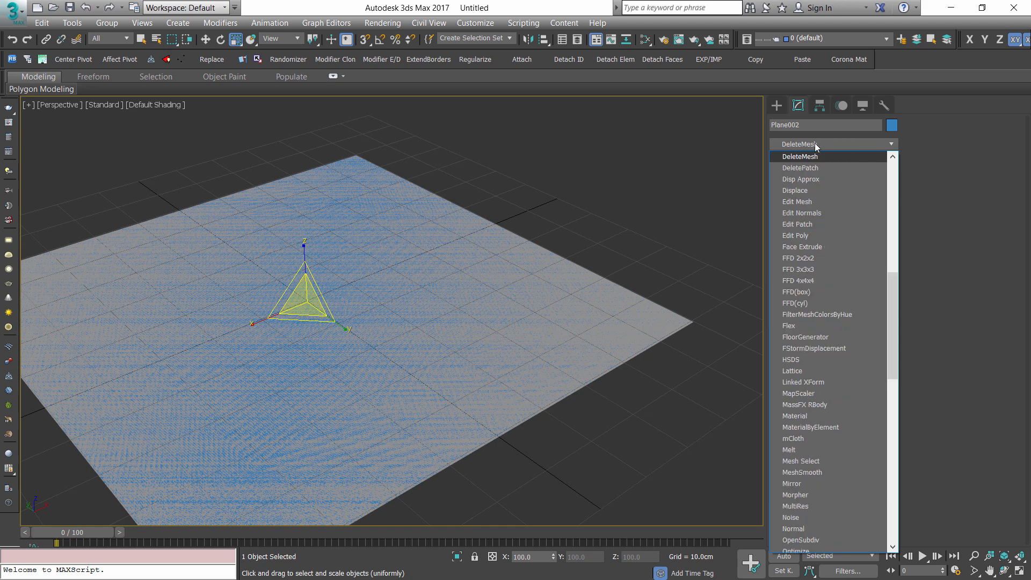
pyautogui.click(806, 190)
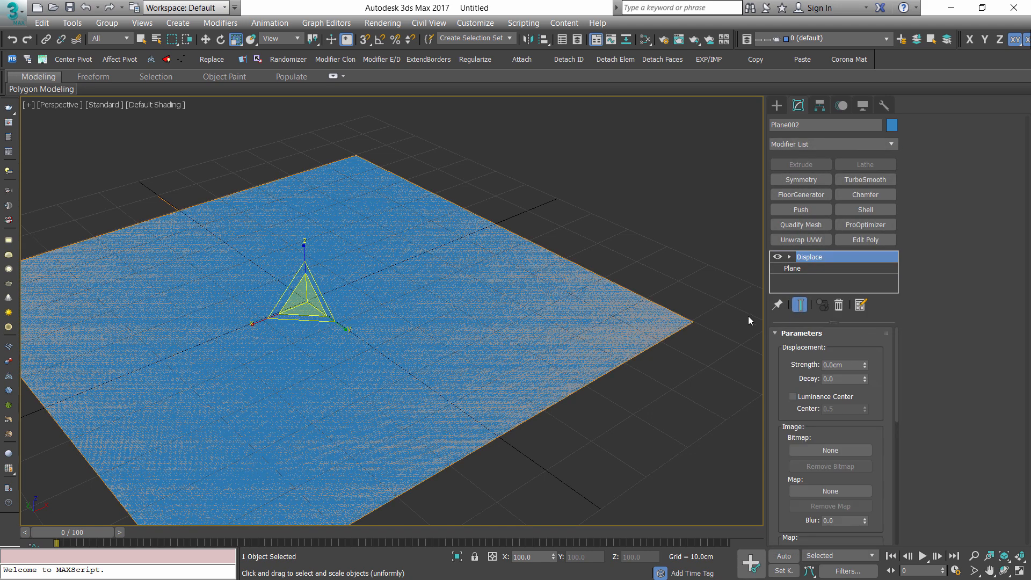
# Set the Displace modifier's strength to 1 cm
pyautogui.doubleClick(848, 367)
pyautogui.write('1')
pyautogui.press('Return')
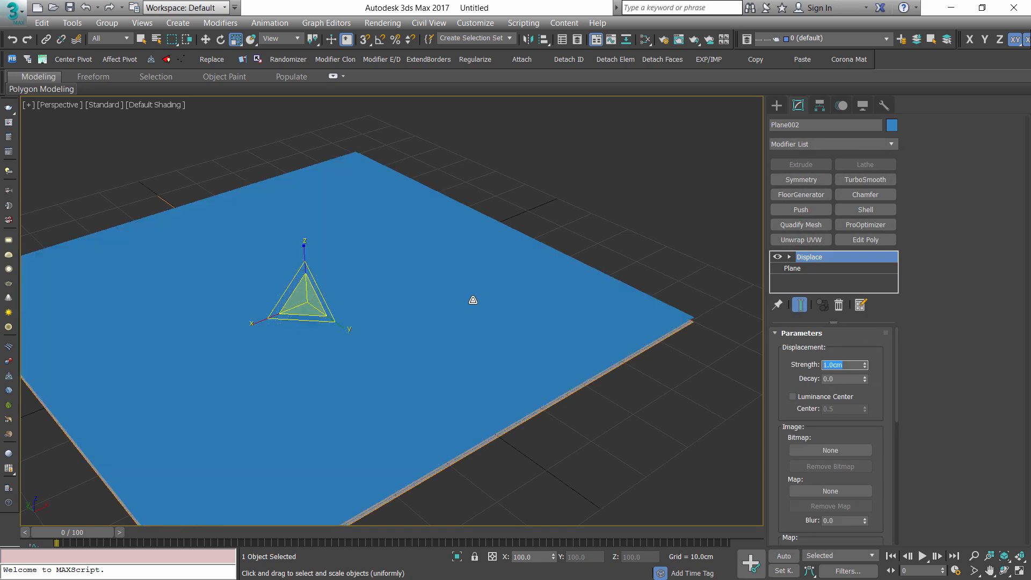
pyautogui.scroll(-3, 476, 299)
pyautogui.keyDown('alt'); pyautogui.moveTo(483, 297); pyautogui.dragTo(545, 301, button='middle'); pyautogui.keyUp('alt')
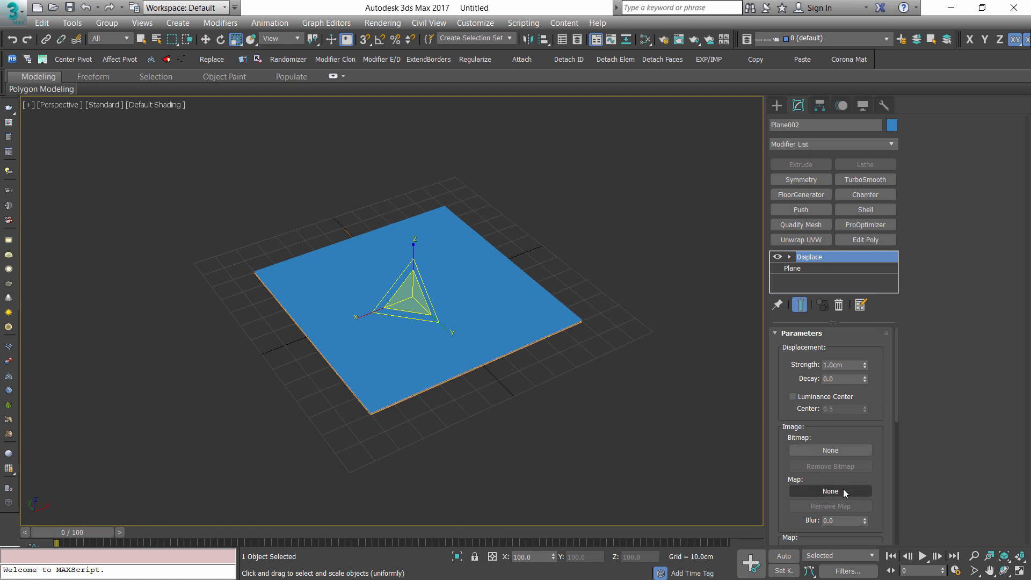
# Assign the Composite map from the Slate Material Editor to the Displace modifier's map slot as an instance
pyautogui.press('m')
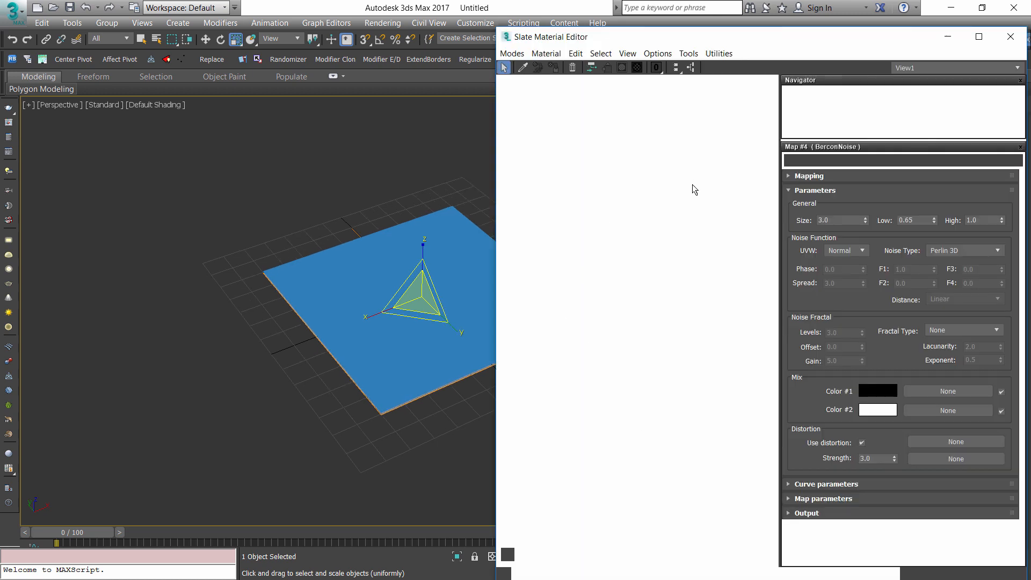
pyautogui.moveTo(791, 42); pyautogui.dragTo(532, 49)
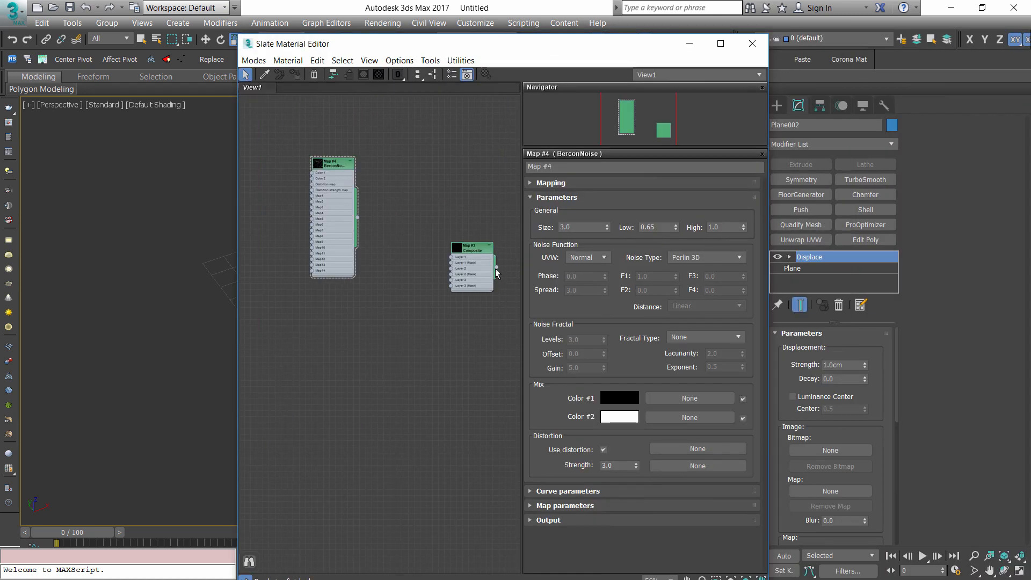
pyautogui.moveTo(496, 267); pyautogui.dragTo(830, 491)
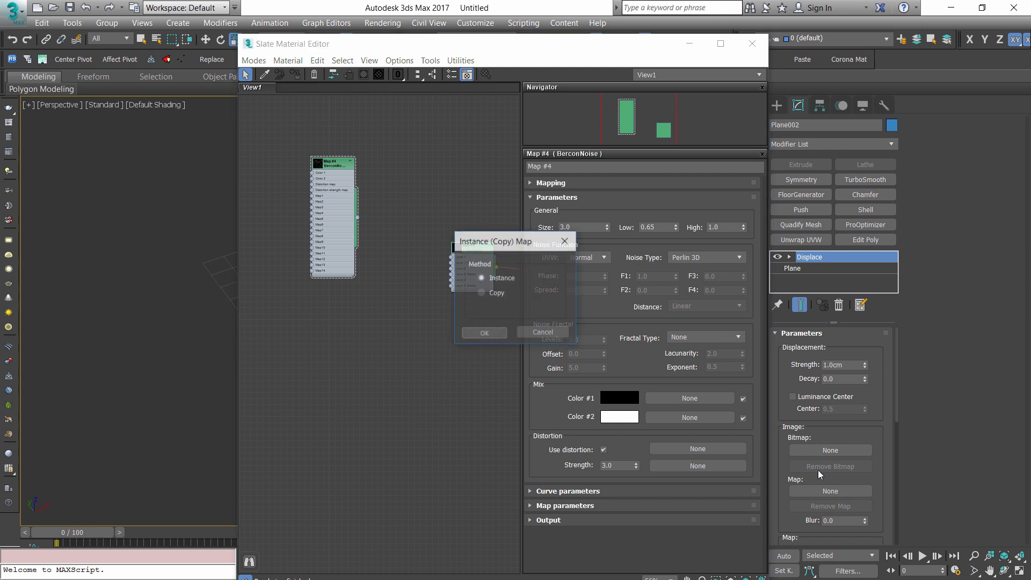
pyautogui.click(483, 333)
# Connect the BerconNoise map to Layer 1 of the Composite map and set the noise's Low value to 0
pyautogui.scroll(2, 355, 198)
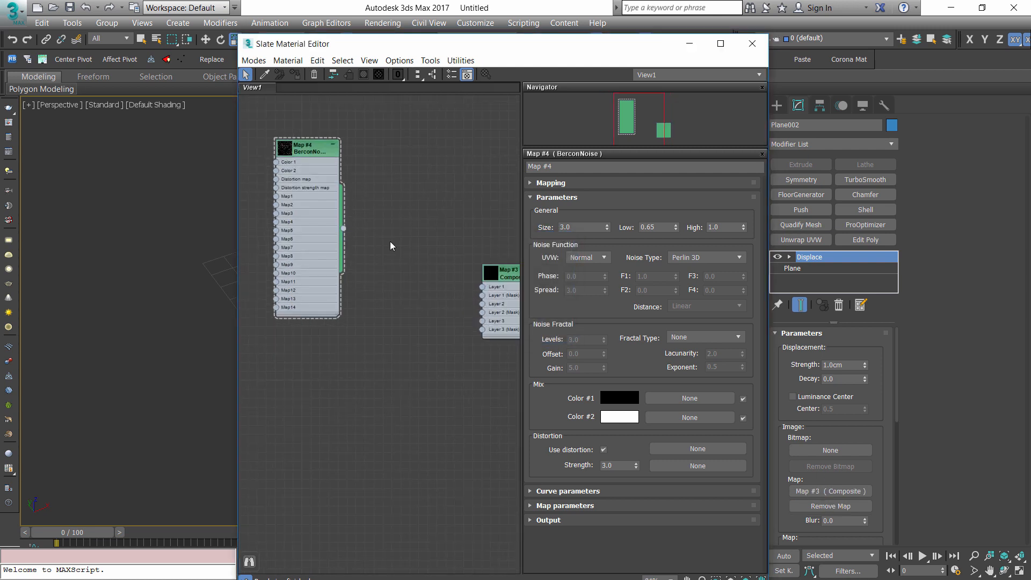
pyautogui.moveTo(344, 228); pyautogui.dragTo(482, 287)
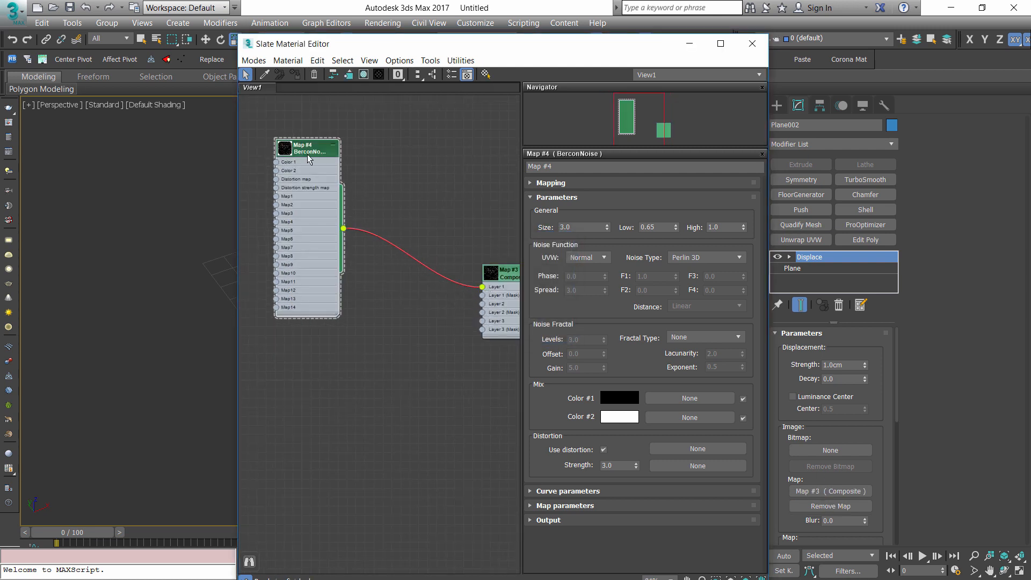
pyautogui.moveTo(657, 227); pyautogui.dragTo(565, 226)
pyautogui.write('0')
pyautogui.press('Return')
pyautogui.moveTo(541, 49); pyautogui.dragTo(849, 93)
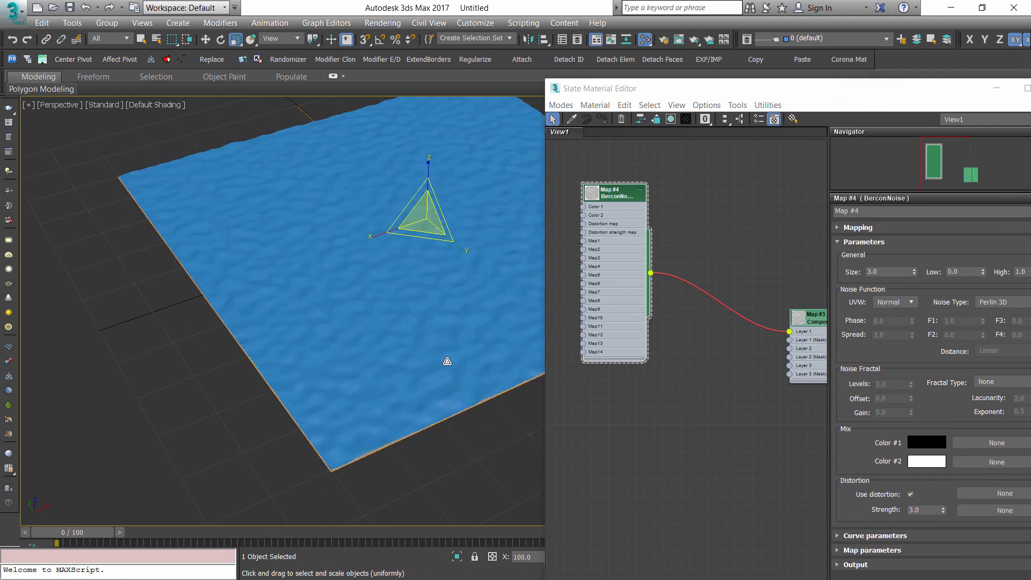
pyautogui.keyDown('alt'); pyautogui.moveTo(447, 361); pyautogui.dragTo(425, 328, button='middle'); pyautogui.keyUp('alt')
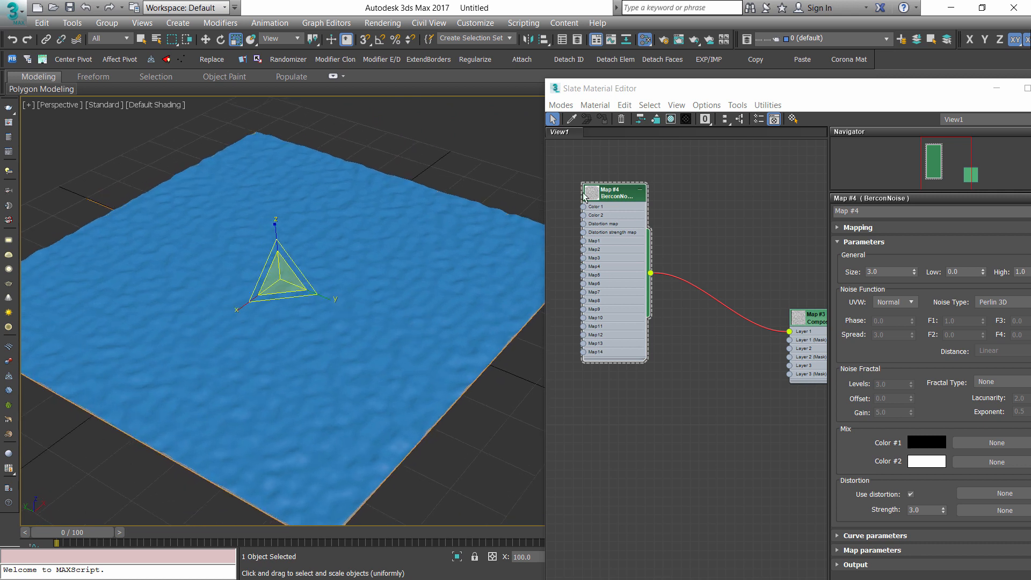
# Move the displaced blue plane vertically so it intersects the flat grey plane beneath it
pyautogui.press('w')
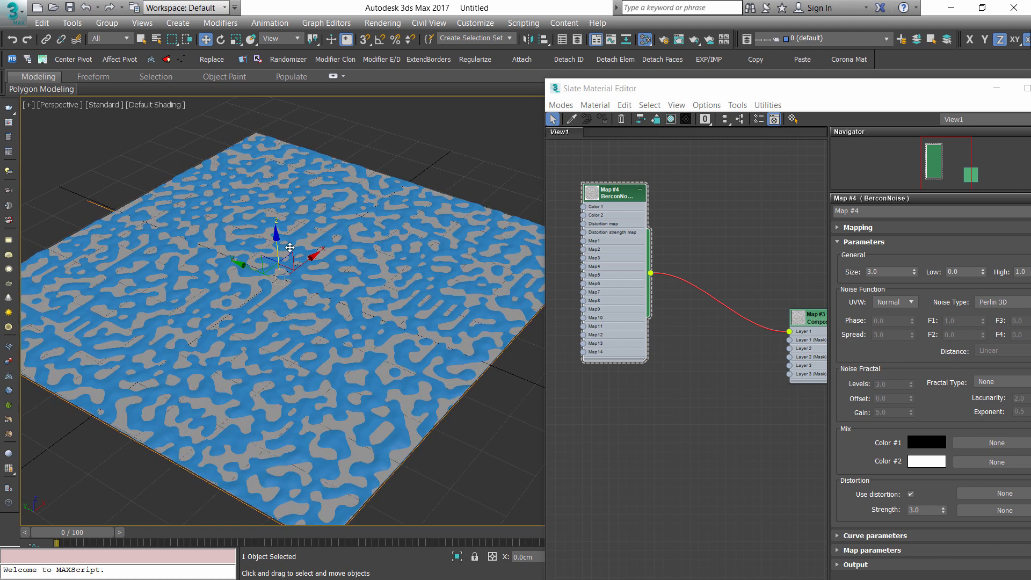
pyautogui.keyDown('alt'); pyautogui.moveTo(428, 374); pyautogui.dragTo(376, 403, button='middle'); pyautogui.keyUp('alt')
pyautogui.scroll(4, 406, 384)
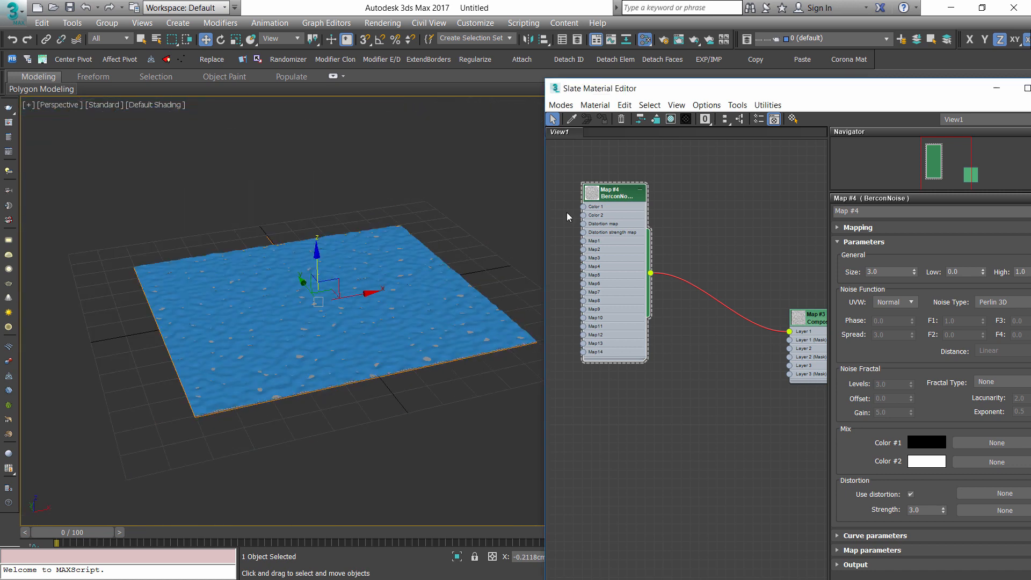
# Try Size values of 10 and 5 on the BerconNoise map and compare the displaced surface
pyautogui.scroll(3, 468, 276)
pyautogui.click(891, 271)
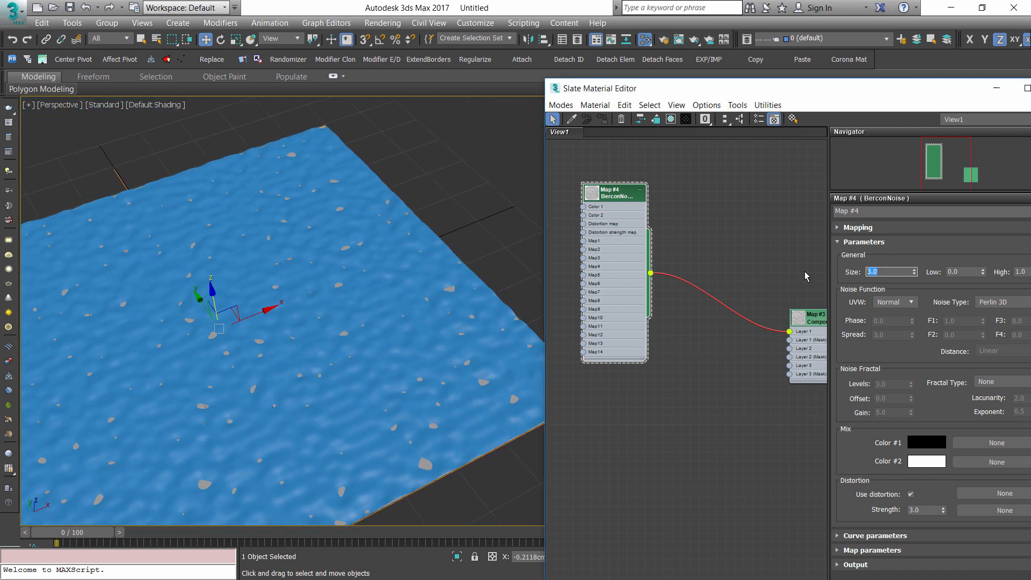
pyautogui.write('10')
pyautogui.press('Return')
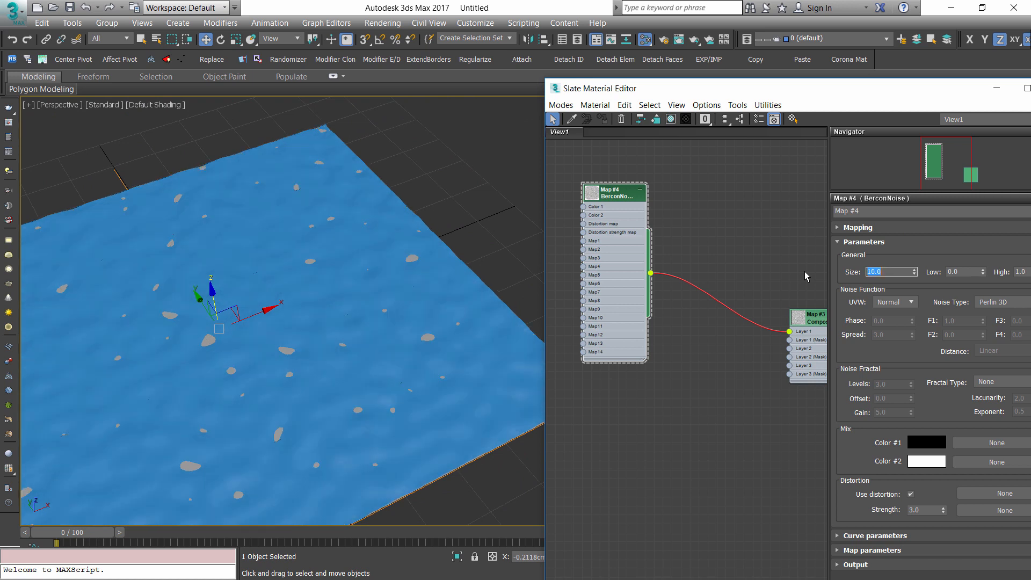
pyautogui.write('5')
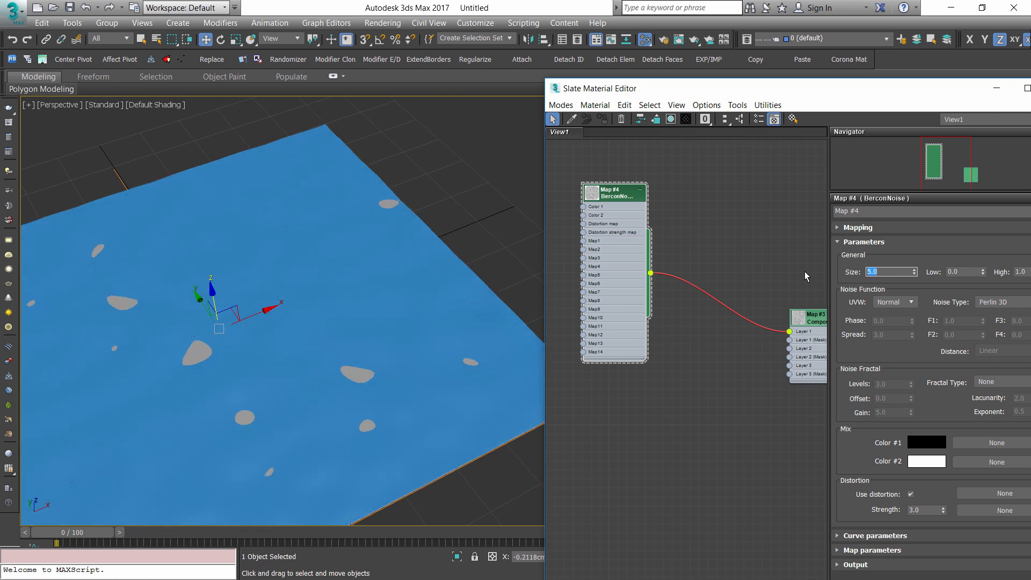
pyautogui.press('Return')
pyautogui.click(354, 349)
pyautogui.scroll(-4, 355, 349)
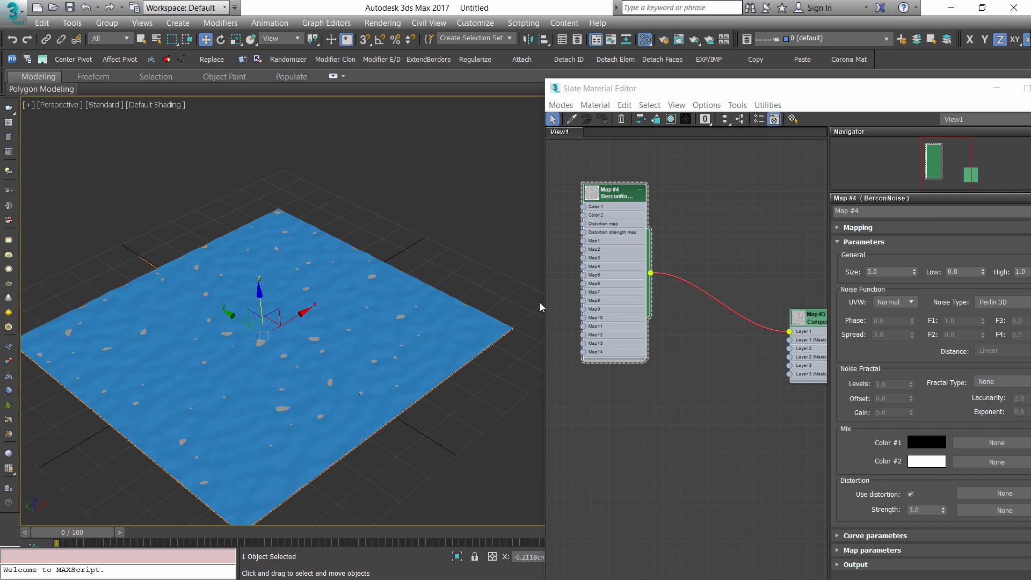
# Set the BerconNoise map's Low value to 0.5 and switch the viewport to the Top view
pyautogui.click(963, 272)
pyautogui.moveTo(936, 101); pyautogui.dragTo(887, 37)
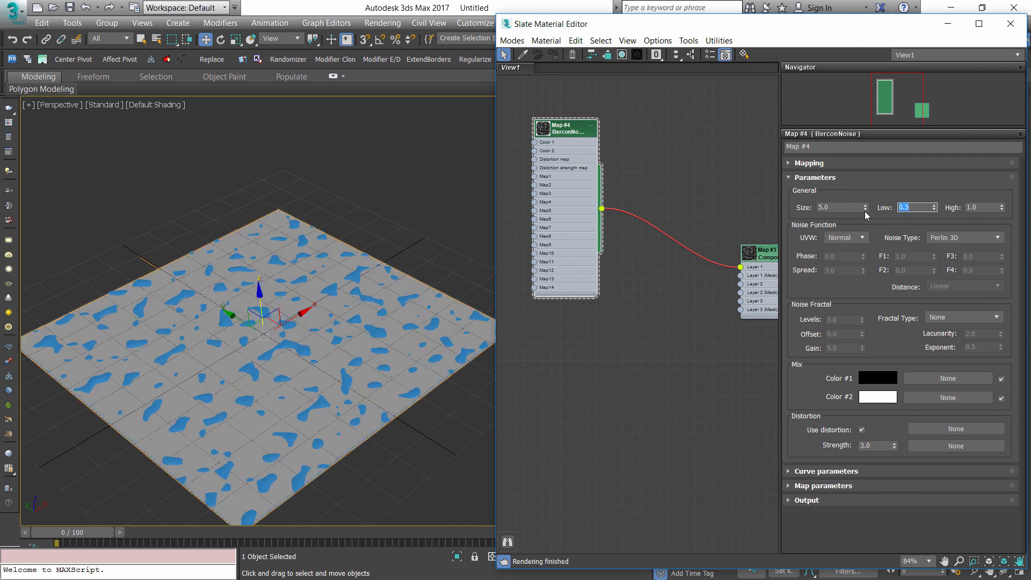
pyautogui.keyDown('alt'); pyautogui.moveTo(448, 284); pyautogui.dragTo(295, 305, button='middle'); pyautogui.keyUp('alt')
pyautogui.press('t')
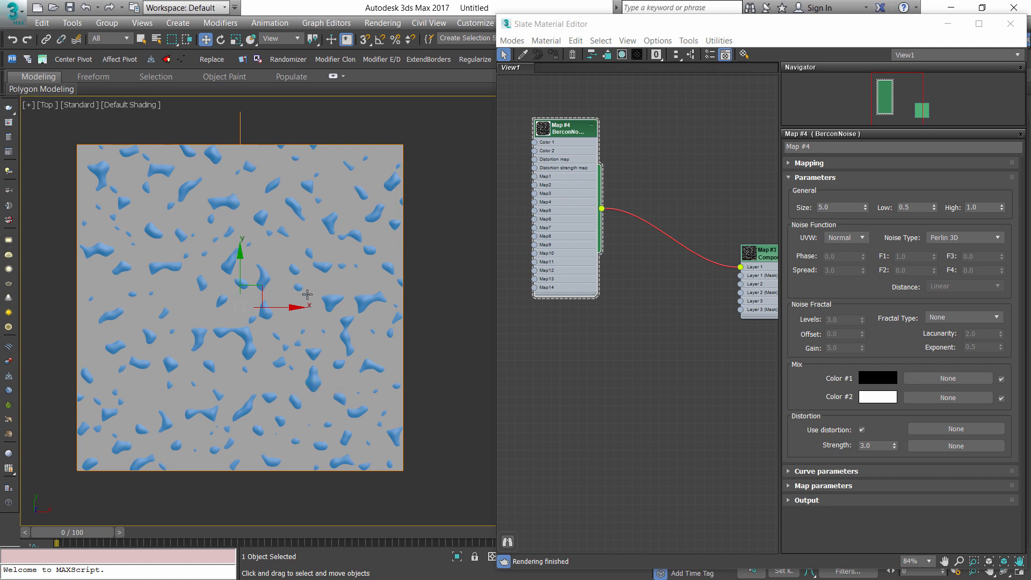
# Set the BerconNoise map's Size to 3 and its Low value to 0.6, after trying a Low value of 0.4
pyautogui.click(567, 134)
pyautogui.click(843, 206)
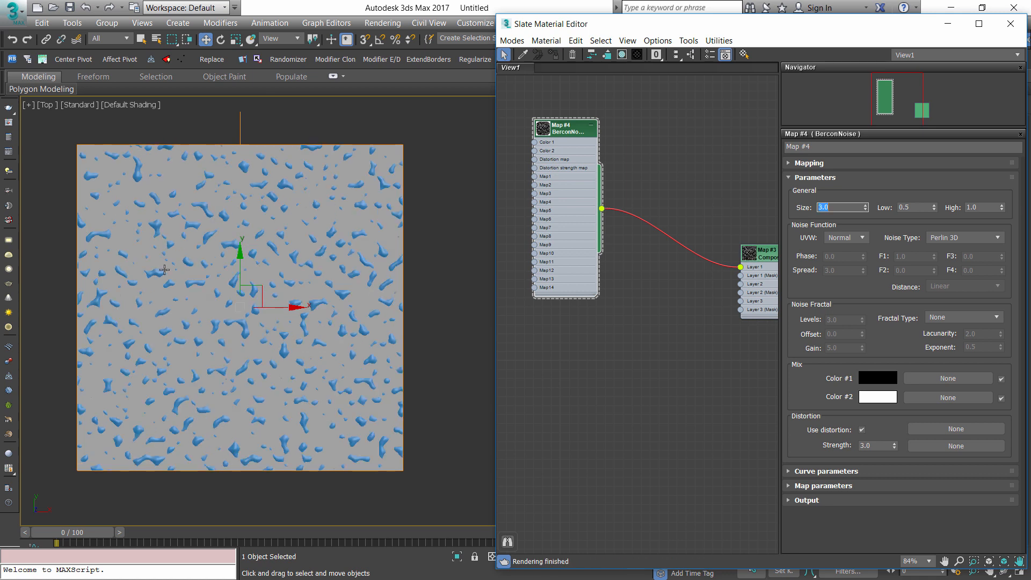
pyautogui.press('Tab')
pyautogui.write('0')
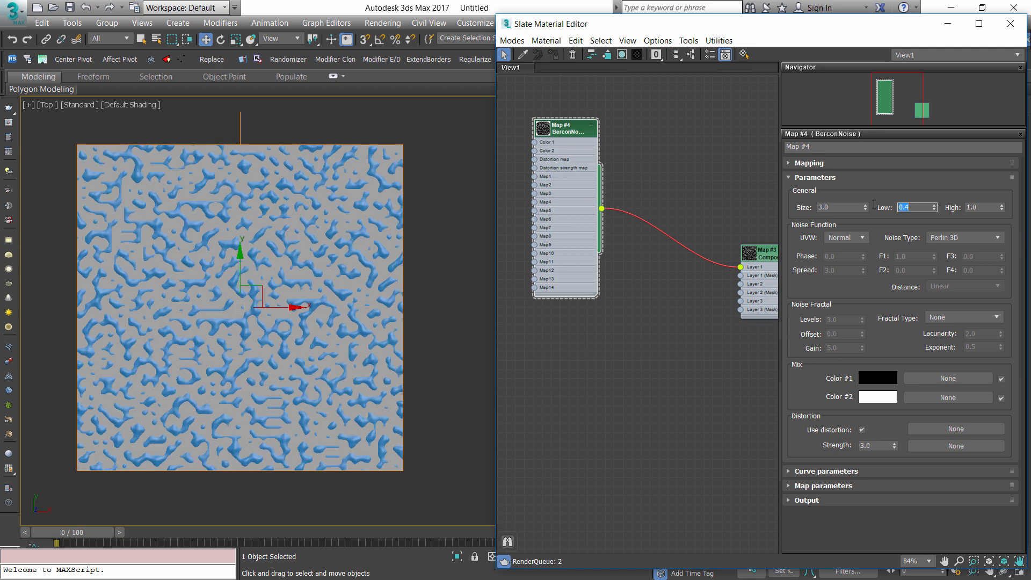
pyautogui.scroll(6, 243, 190)
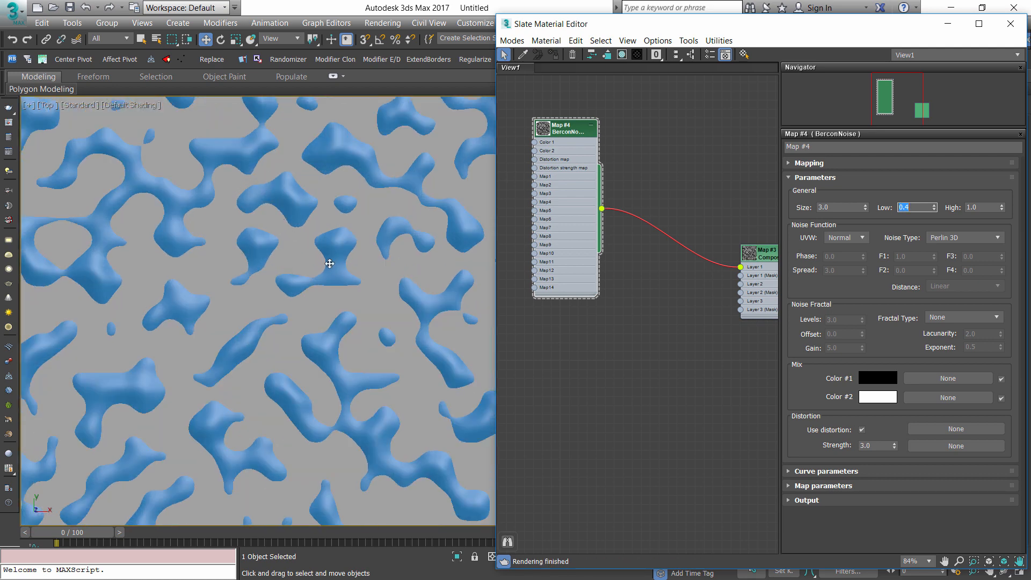
pyautogui.scroll(-5, 342, 407)
pyautogui.scroll(-2, 342, 407)
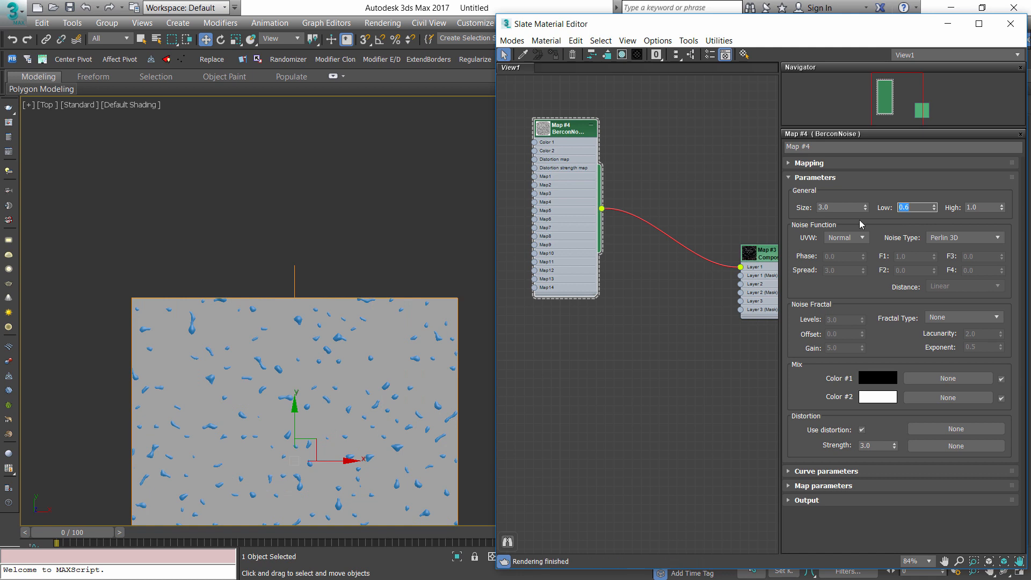
pyautogui.scroll(5, 318, 267)
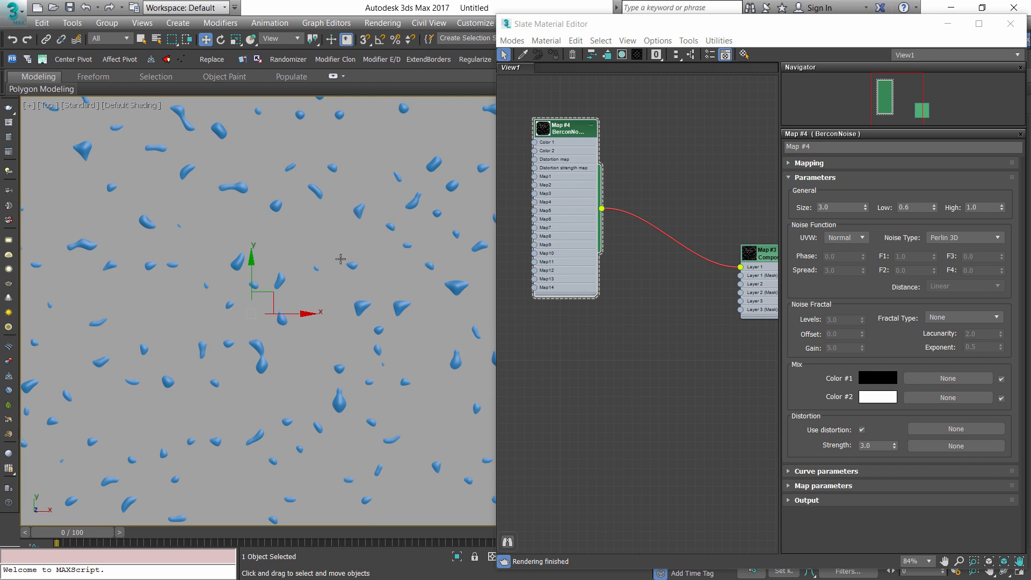
# Try the Fractal and Turbulence fractal types on the noise, inspect the drops, and restore the fractal type to None
pyautogui.click(948, 317)
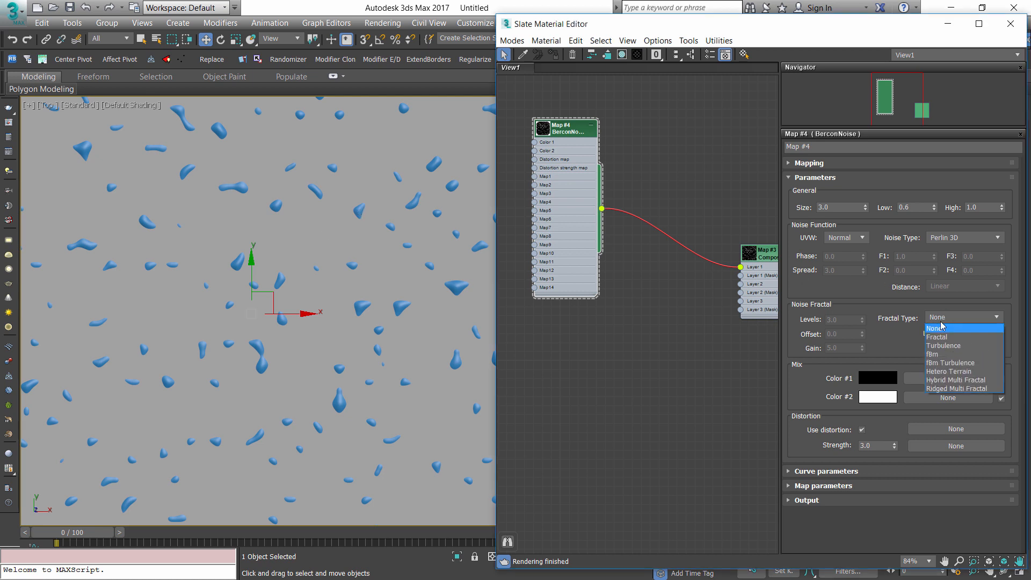
pyautogui.click(949, 339)
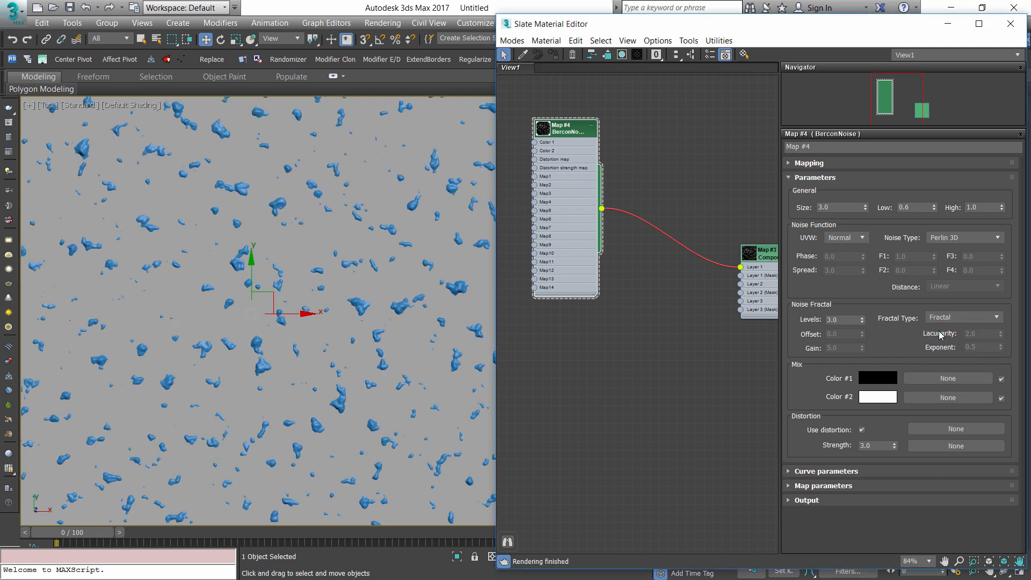
pyautogui.click(937, 316)
pyautogui.click(940, 347)
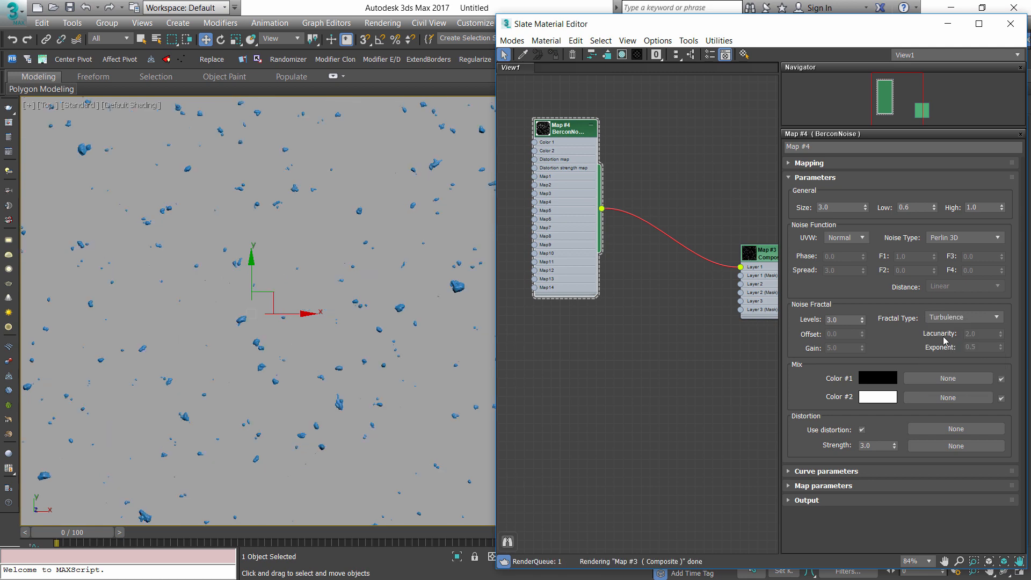
pyautogui.scroll(2, 390, 277)
pyautogui.scroll(-5, 390, 277)
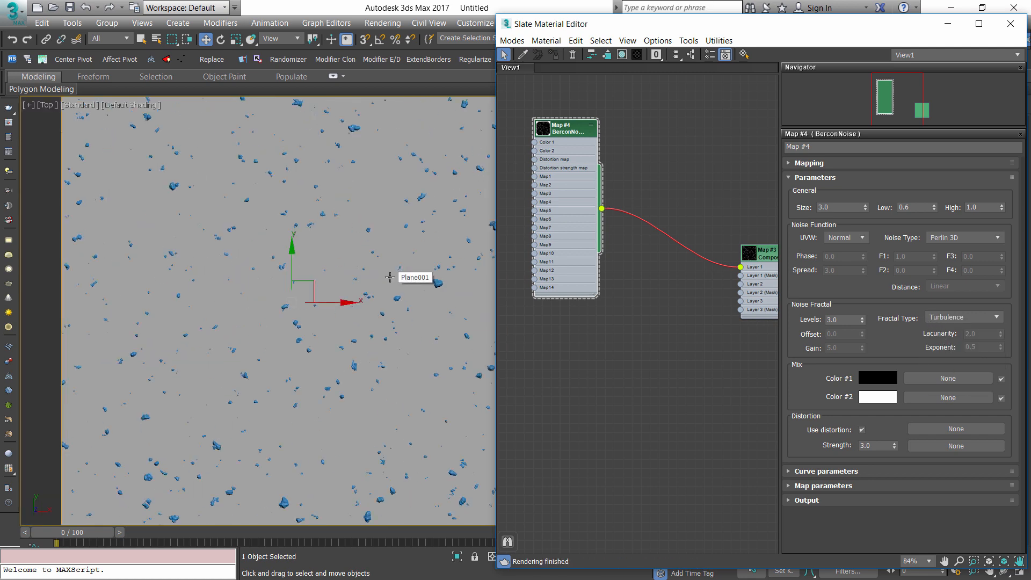
pyautogui.scroll(5, 390, 277)
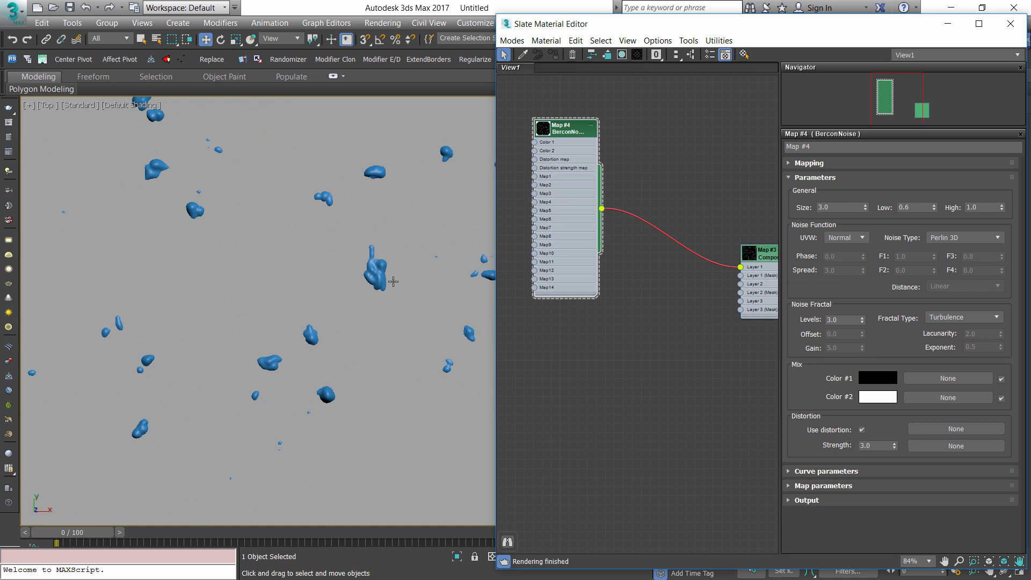
pyautogui.scroll(2, 394, 274)
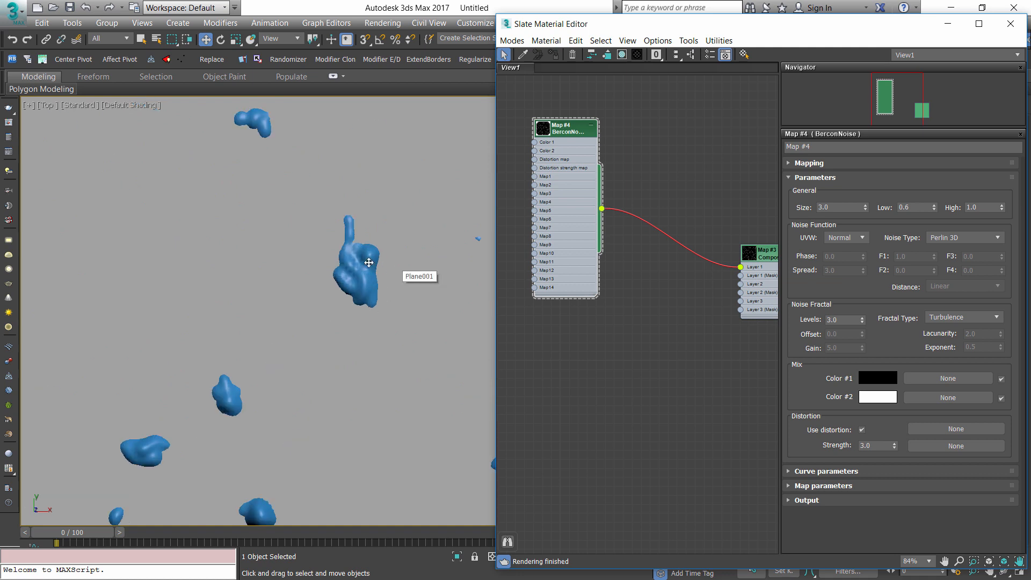
pyautogui.click(949, 317)
pyautogui.click(949, 329)
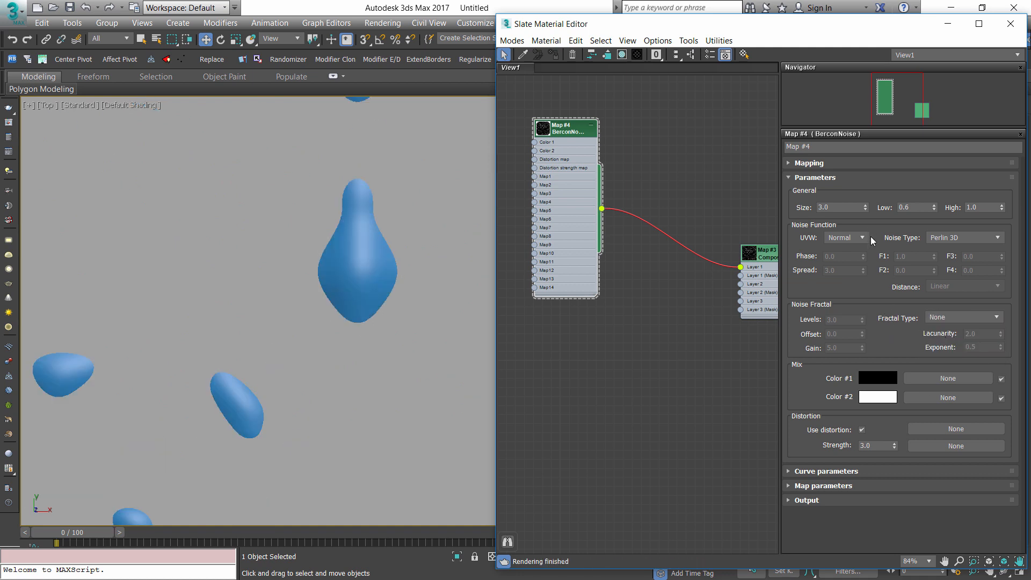
# Duplicate the BerconNoise map below the original and connect the copy to Layer 1 of the Composite map
pyautogui.scroll(-8, 333, 290)
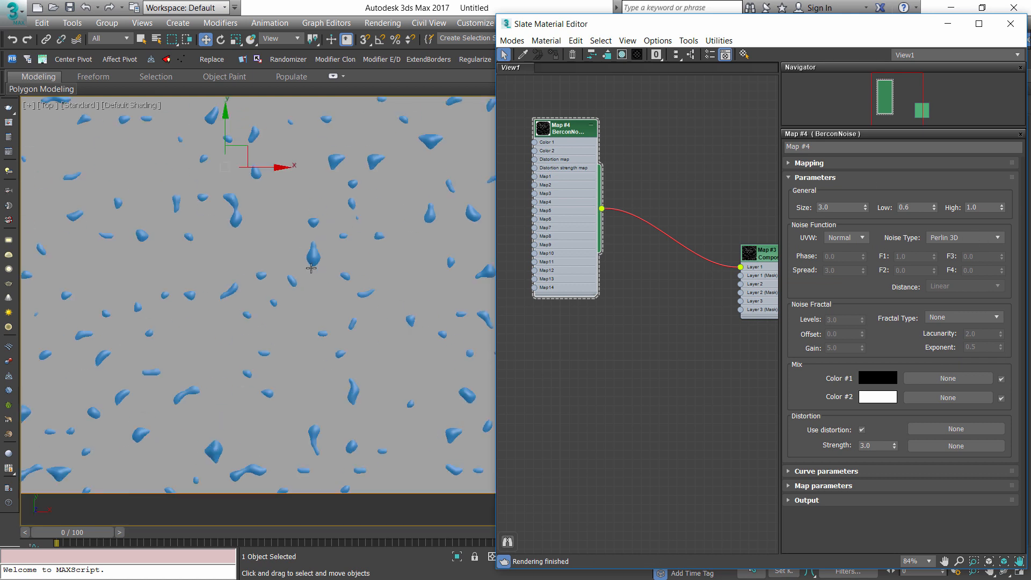
pyautogui.scroll(3, 333, 288)
pyautogui.scroll(-2, 333, 288)
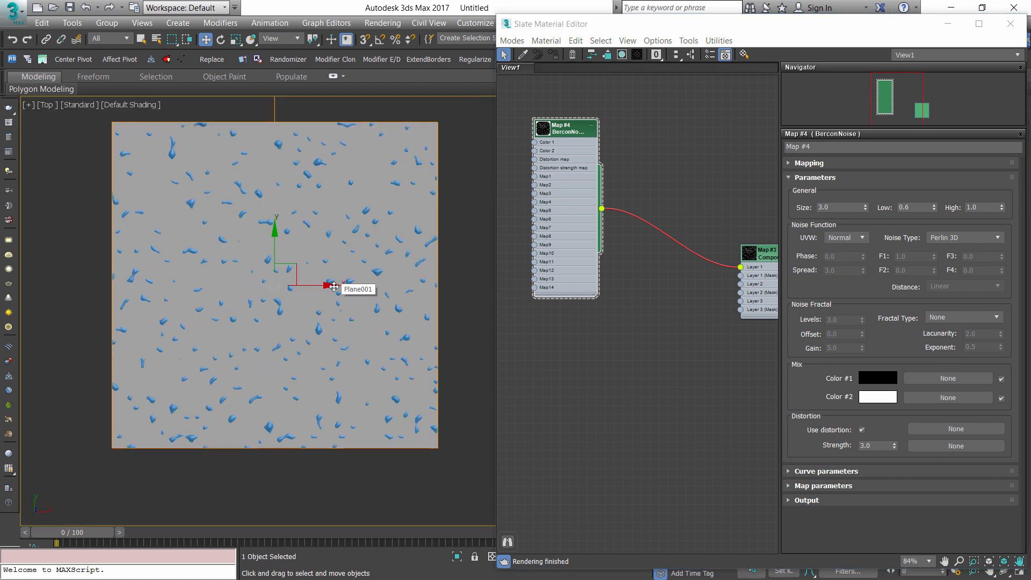
pyautogui.scroll(-2, 335, 274)
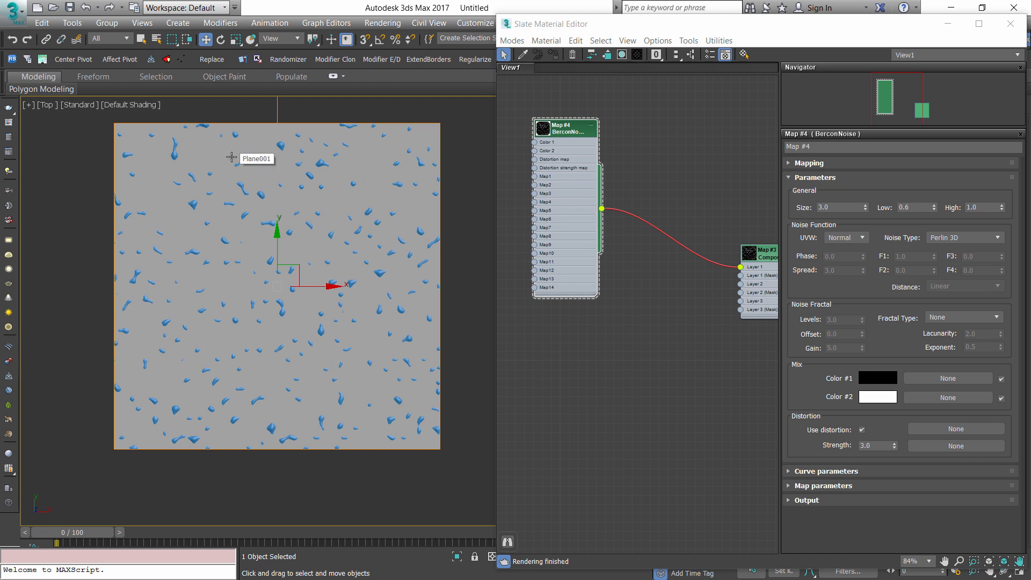
pyautogui.scroll(-1, 586, 201)
pyautogui.keyDown('shift'); pyautogui.moveTo(568, 141); pyautogui.dragTo(568, 317); pyautogui.keyUp('shift')
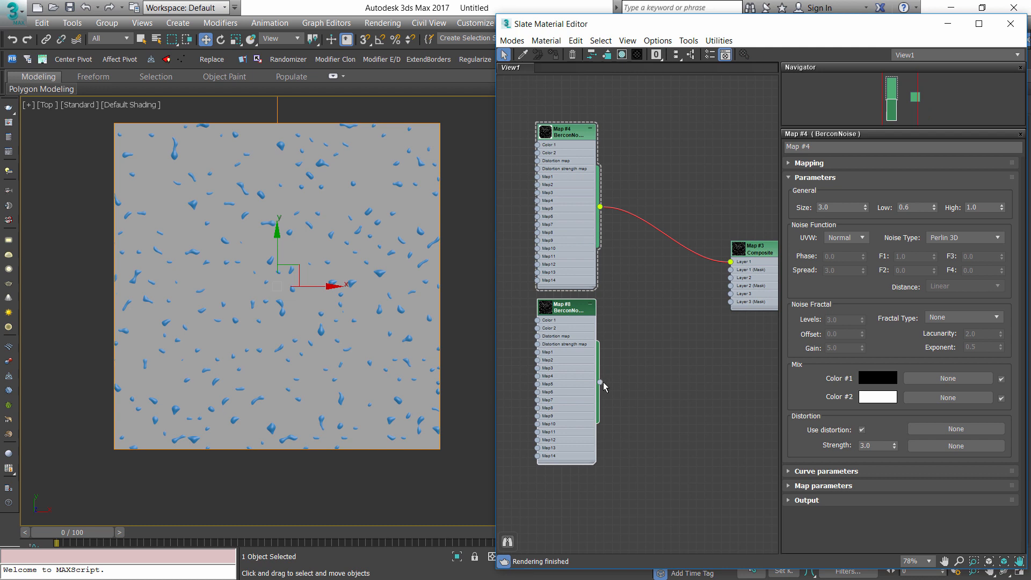
pyautogui.moveTo(600, 382); pyautogui.dragTo(694, 318)
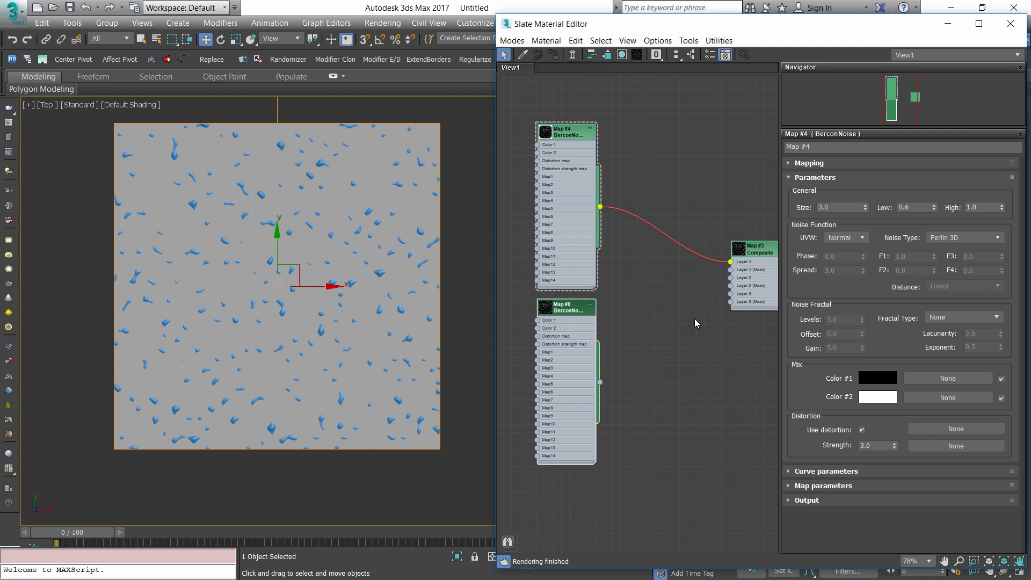
pyautogui.click(559, 314)
pyautogui.moveTo(600, 381); pyautogui.dragTo(731, 264)
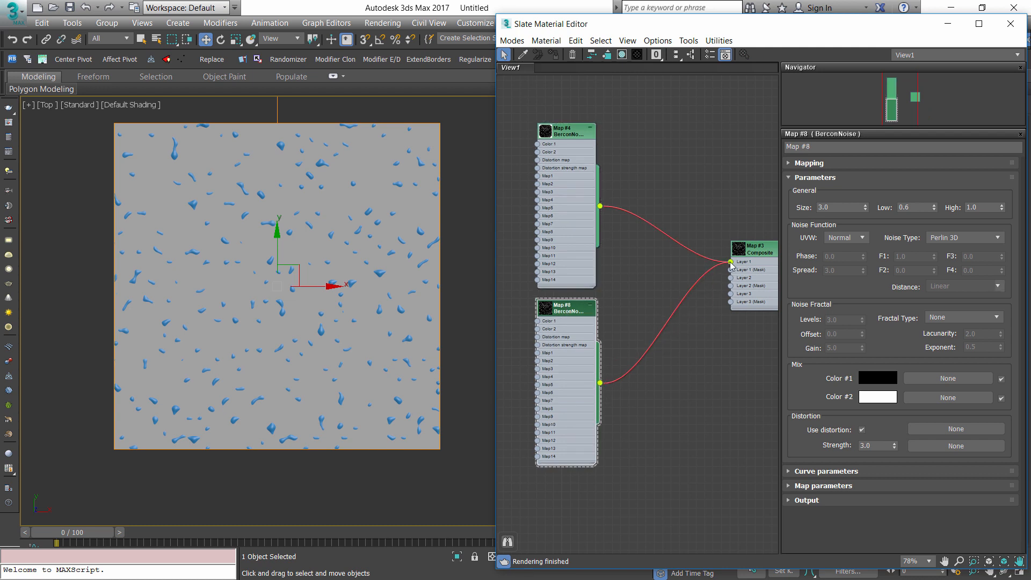
# Set the copied BerconNoise map's Size to 1 and its Low value to 0.65
pyautogui.click(844, 208)
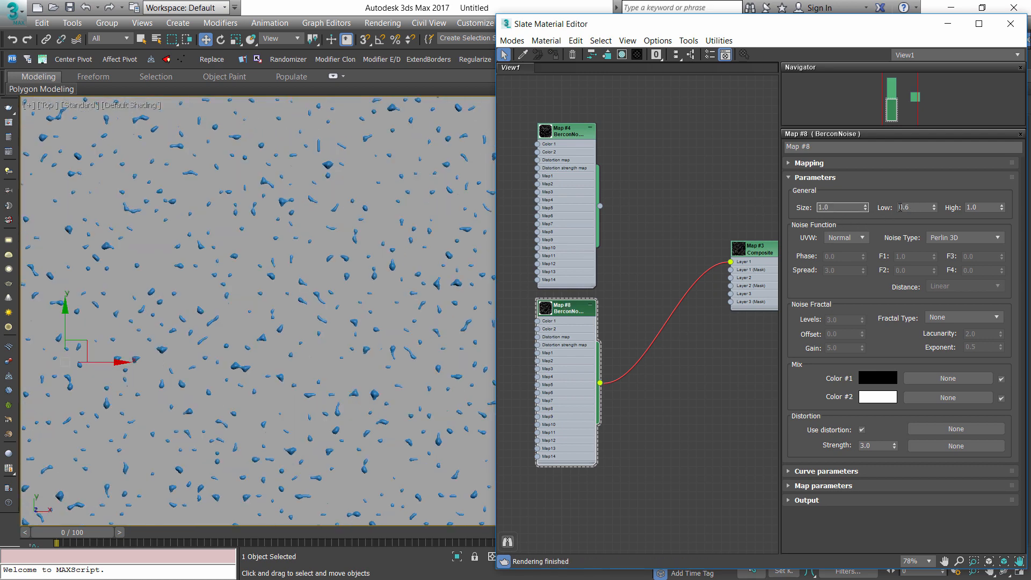
pyautogui.press('Tab')
pyautogui.write('0.65')
pyautogui.press('Return')
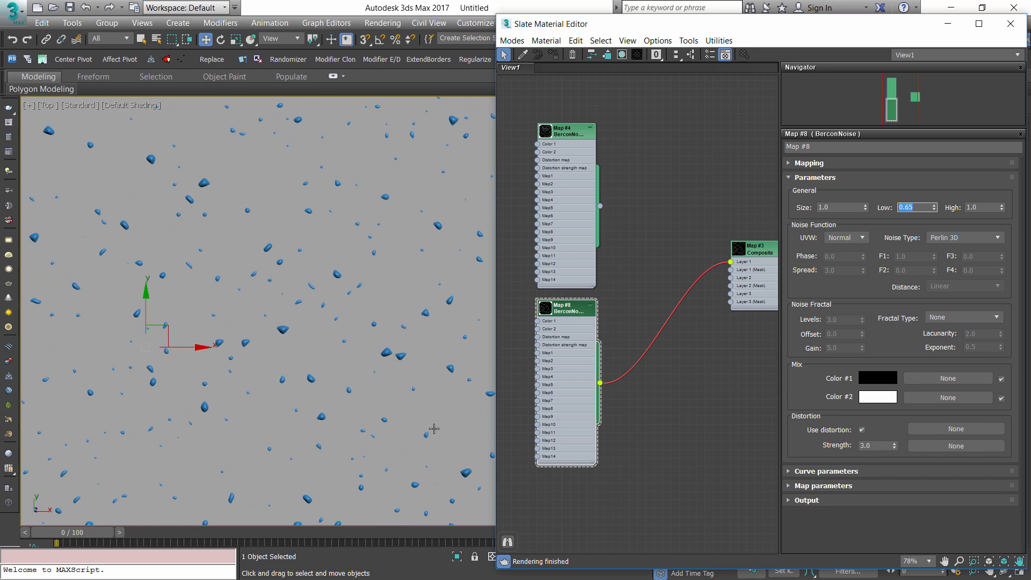
pyautogui.scroll(-5, 351, 344)
pyautogui.scroll(5, 351, 364)
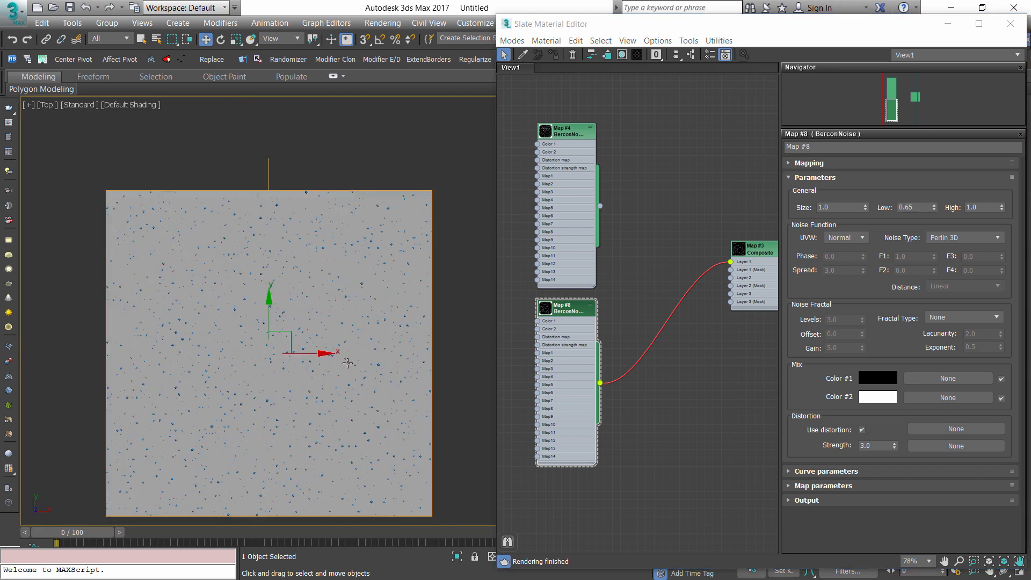
# Enlarge the copied noise's preview and set its Y mapping size to 1.5 cm, after trying 10 cm and 1.3 cm
pyautogui.doubleClick(561, 310)
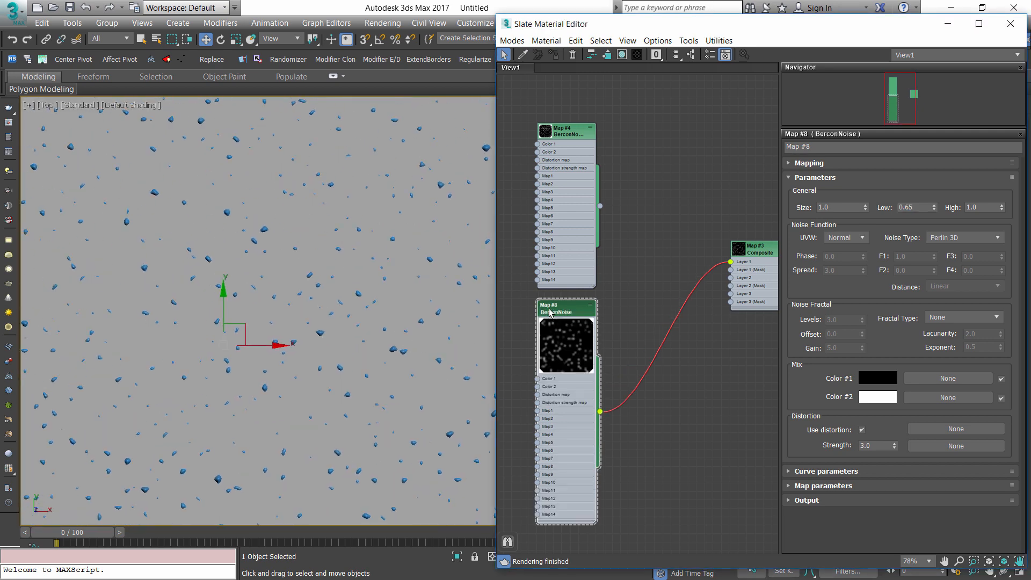
pyautogui.click(788, 165)
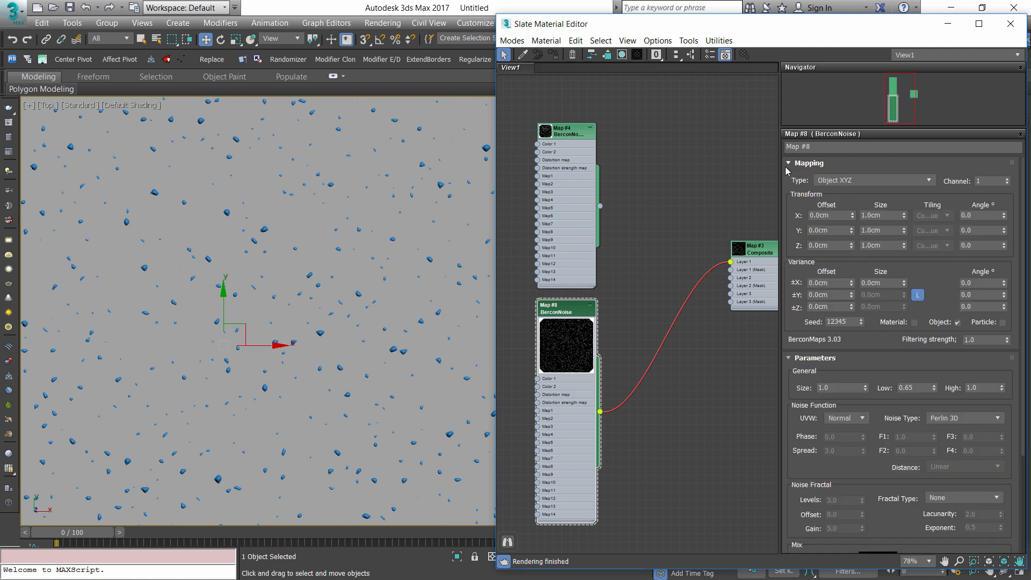
pyautogui.doubleClick(880, 229)
pyautogui.write('10')
pyautogui.press('Return')
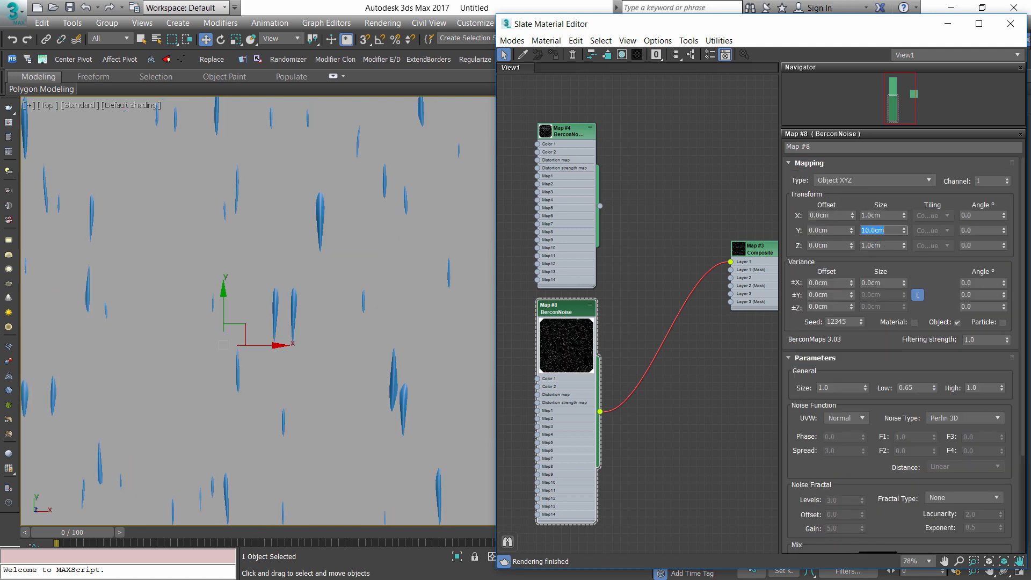
pyautogui.write('1.3')
pyautogui.press('Return')
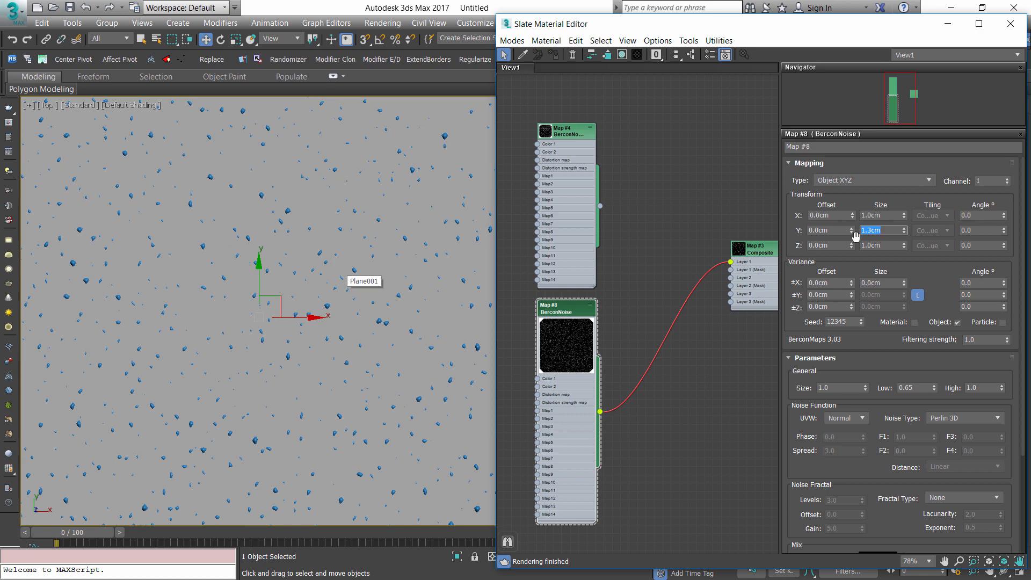
pyautogui.write('1.5')
pyautogui.press('Return')
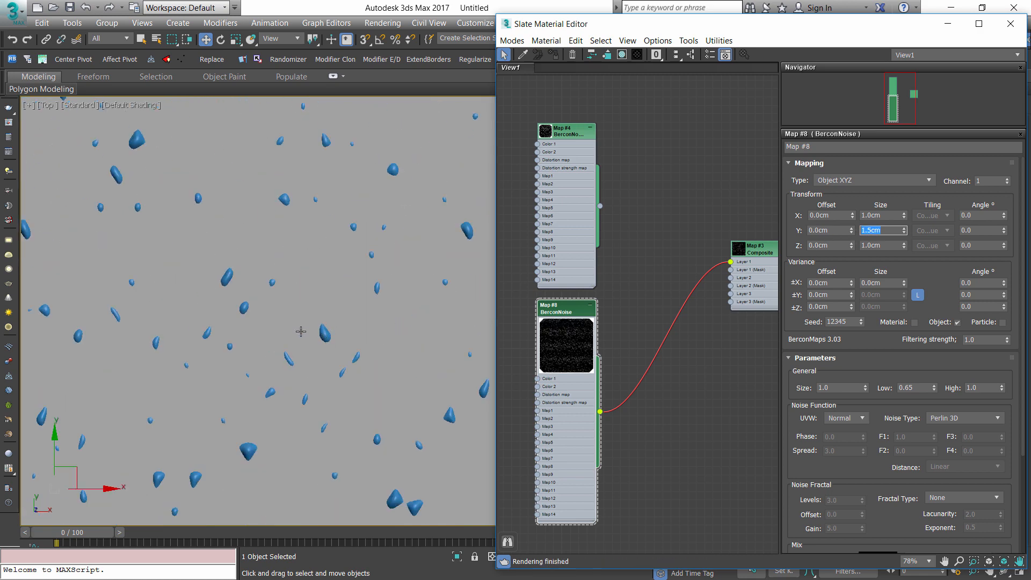
pyautogui.scroll(-5, 307, 343)
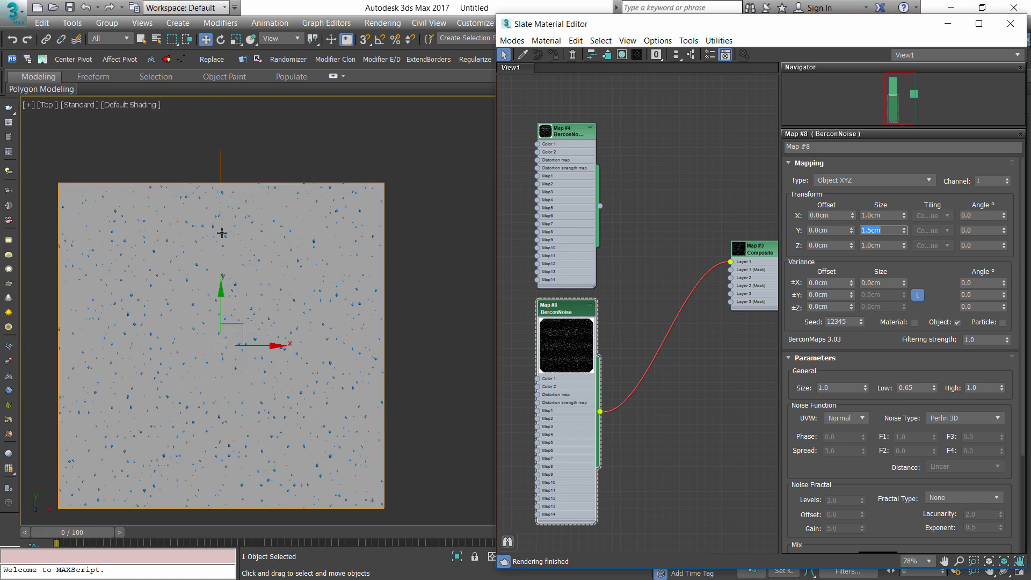
# Show the Composite map's layer settings and reconnect the original BerconNoise map to its Layer 1
pyautogui.click(737, 252)
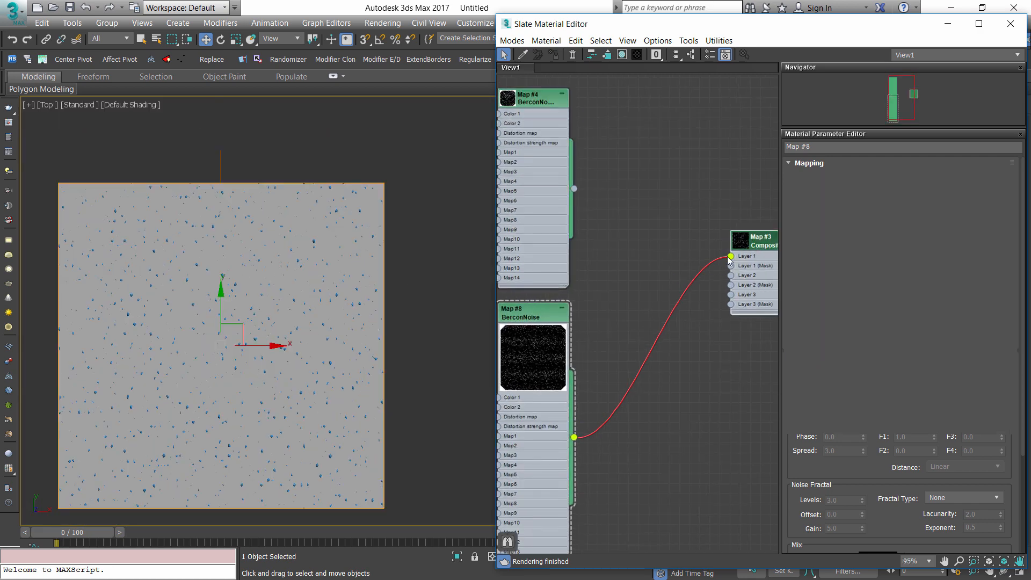
pyautogui.press('z')
pyautogui.moveTo(508, 160); pyautogui.dragTo(556, 185, button='middle')
pyautogui.moveTo(558, 179); pyautogui.dragTo(715, 246)
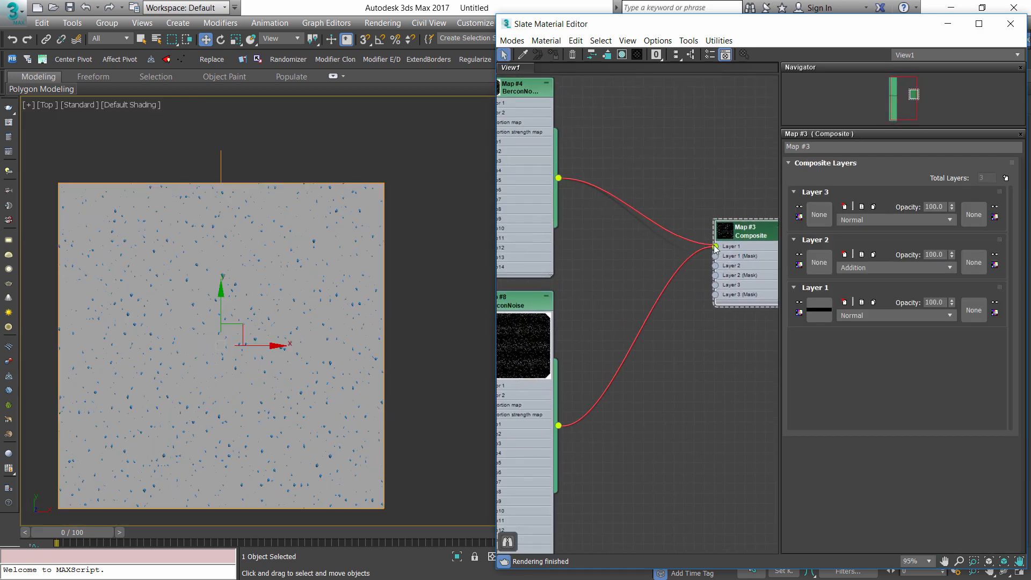
# Connect the copied BerconNoise map to Layer 2 of the Composite map and inspect the combined large and small drops on the plane
pyautogui.moveTo(559, 425); pyautogui.dragTo(715, 265)
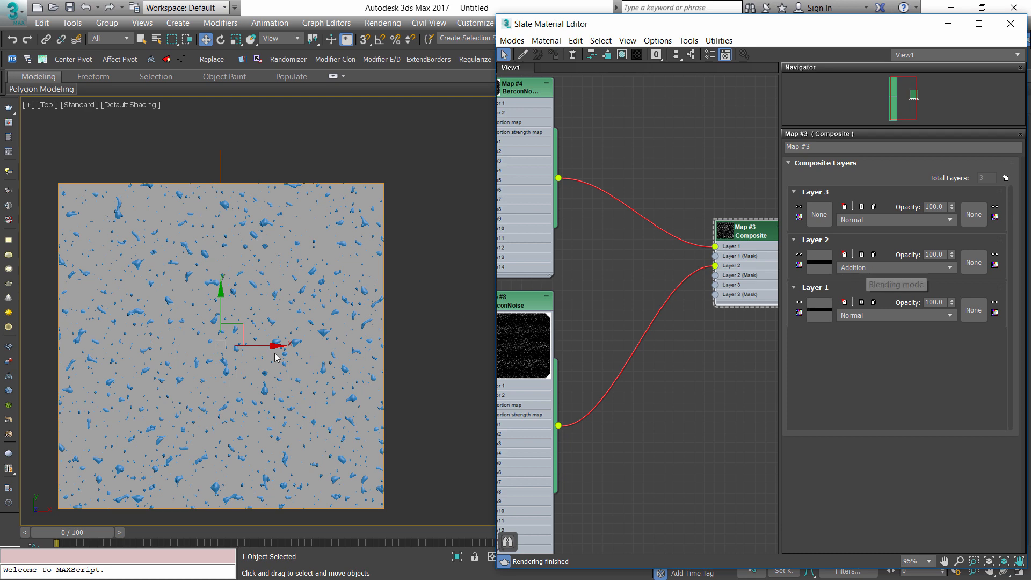
pyautogui.scroll(4, 272, 354)
pyautogui.scroll(-1, 268, 359)
pyautogui.scroll(6, 265, 361)
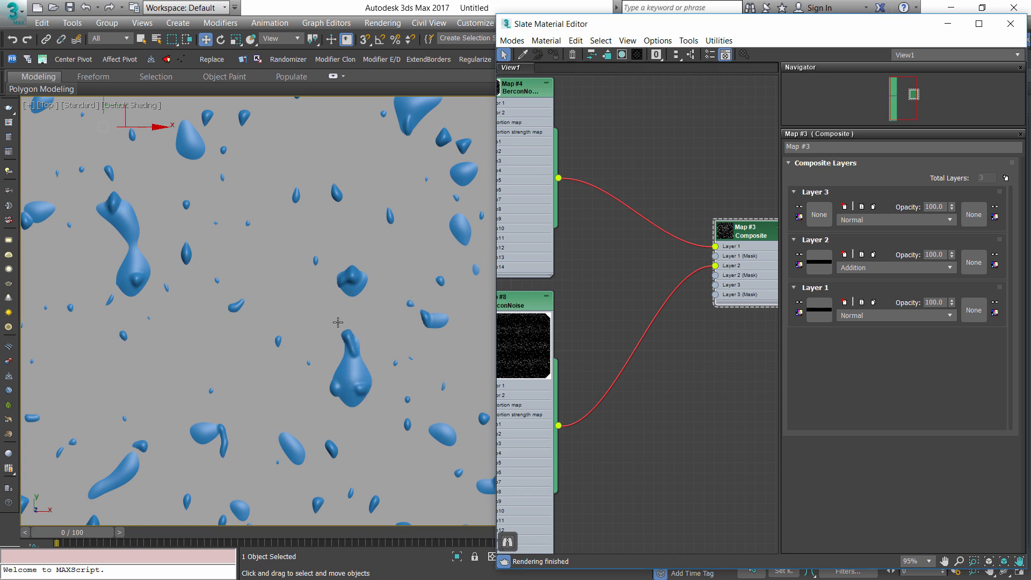
pyautogui.scroll(-10, 343, 349)
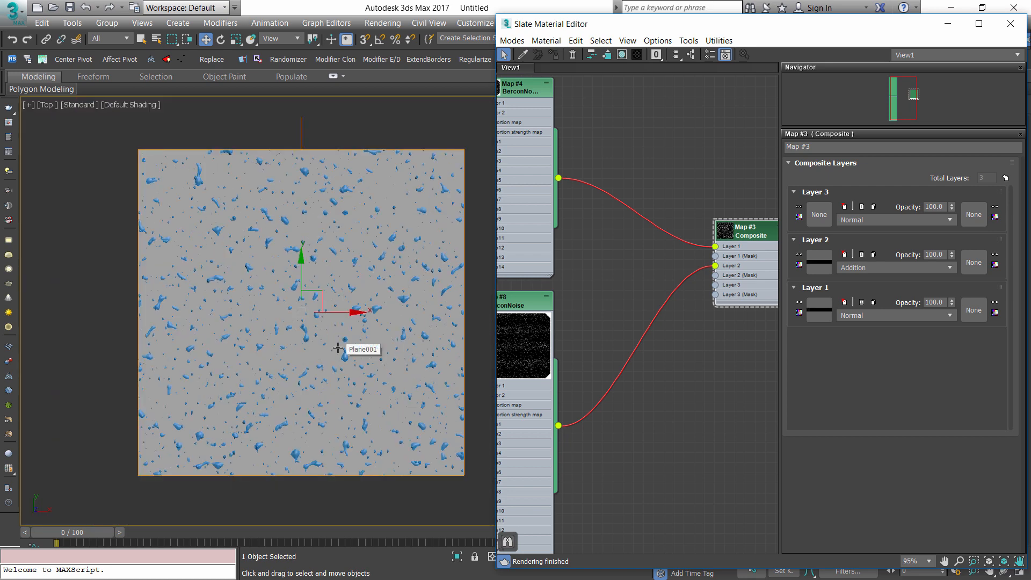
pyautogui.scroll(4, 338, 348)
pyautogui.scroll(-4, 337, 348)
pyautogui.scroll(4, 338, 348)
pyautogui.moveTo(337, 348); pyautogui.dragTo(334, 301, button='middle')
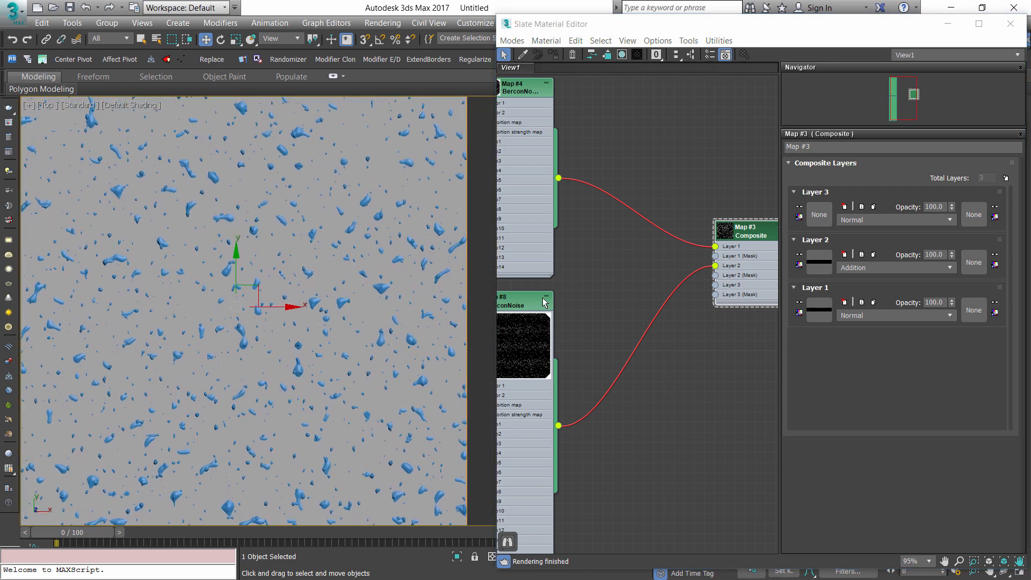
# Set the X offset variance in the mapping of the small-drop BerconNoise map to 5.29 cm
pyautogui.moveTo(595, 334); pyautogui.dragTo(707, 347, button='middle')
pyautogui.scroll(-1, 706, 347)
pyautogui.click(643, 315)
pyautogui.moveTo(743, 408); pyautogui.dragTo(689, 372, button='middle')
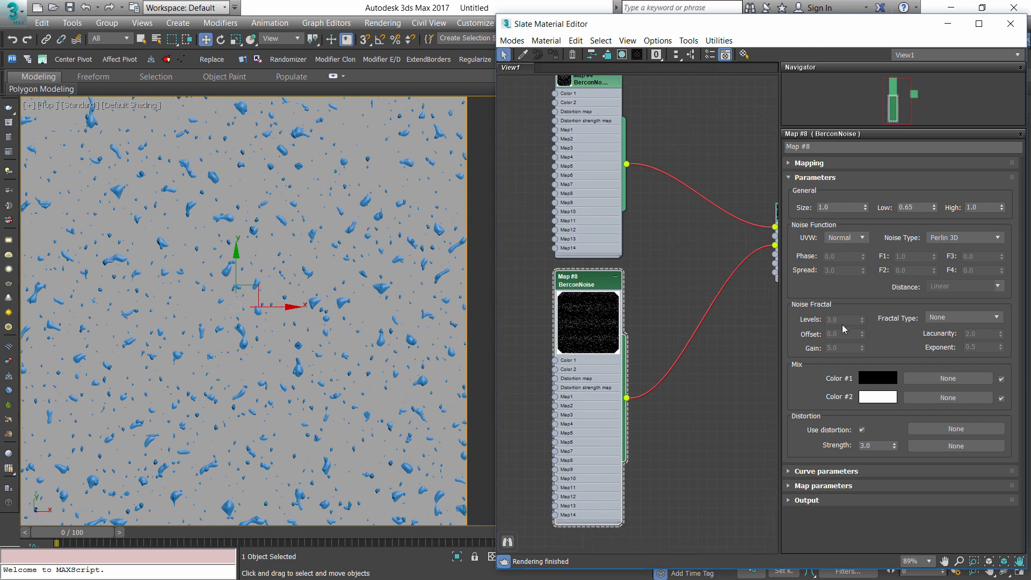
pyautogui.click(809, 162)
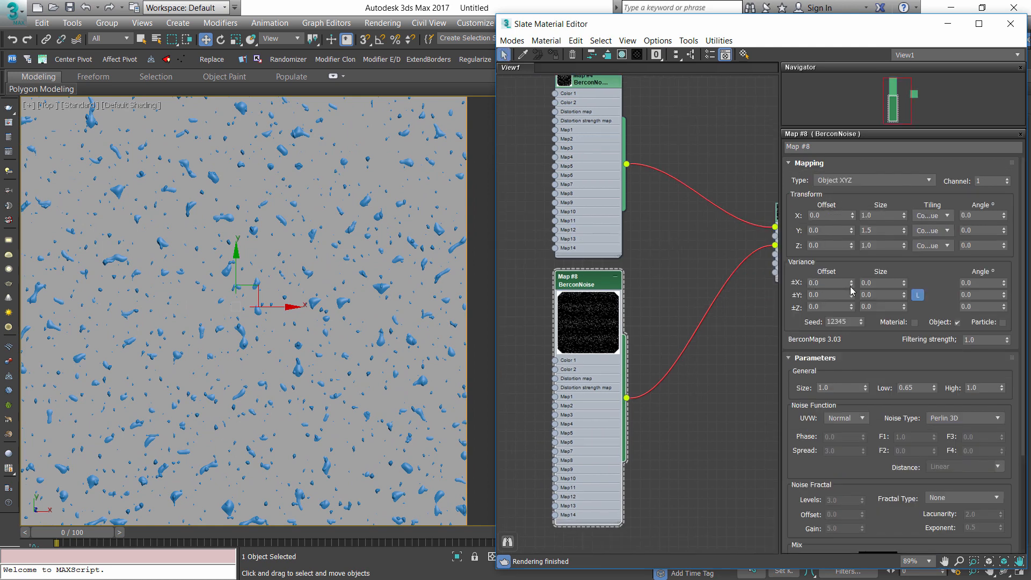
pyautogui.write('1.24')
pyautogui.press('Return')
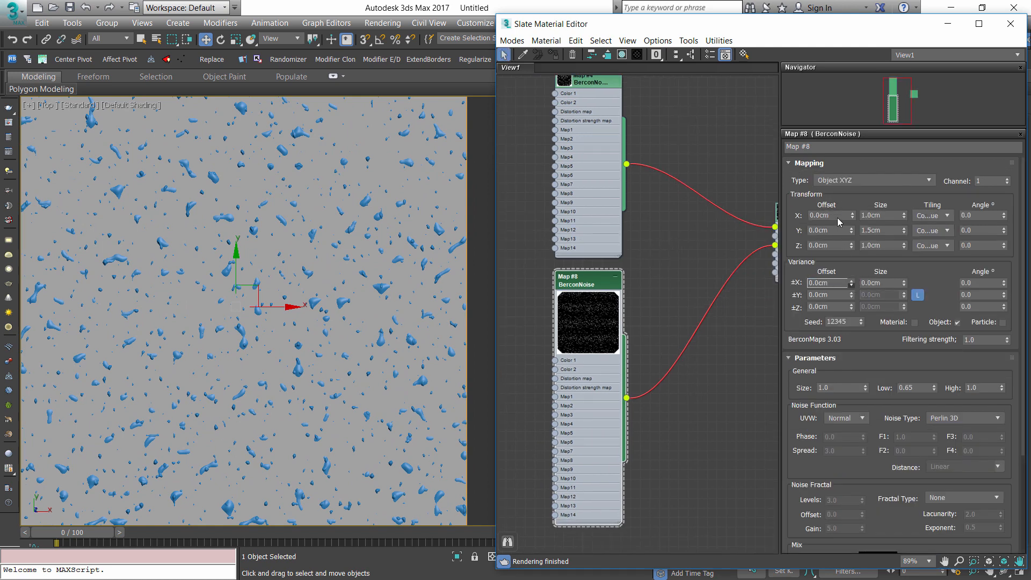
pyautogui.moveTo(837, 218); pyautogui.dragTo(816, 175)
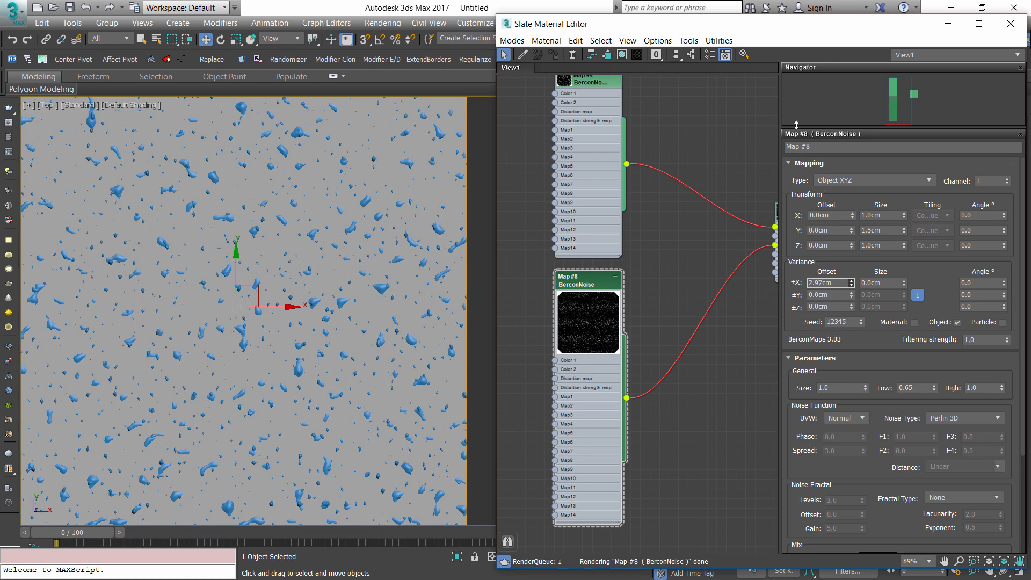
pyautogui.moveTo(796, 125); pyautogui.dragTo(758, 49)
pyautogui.moveTo(715, 2); pyautogui.dragTo(711, 571)
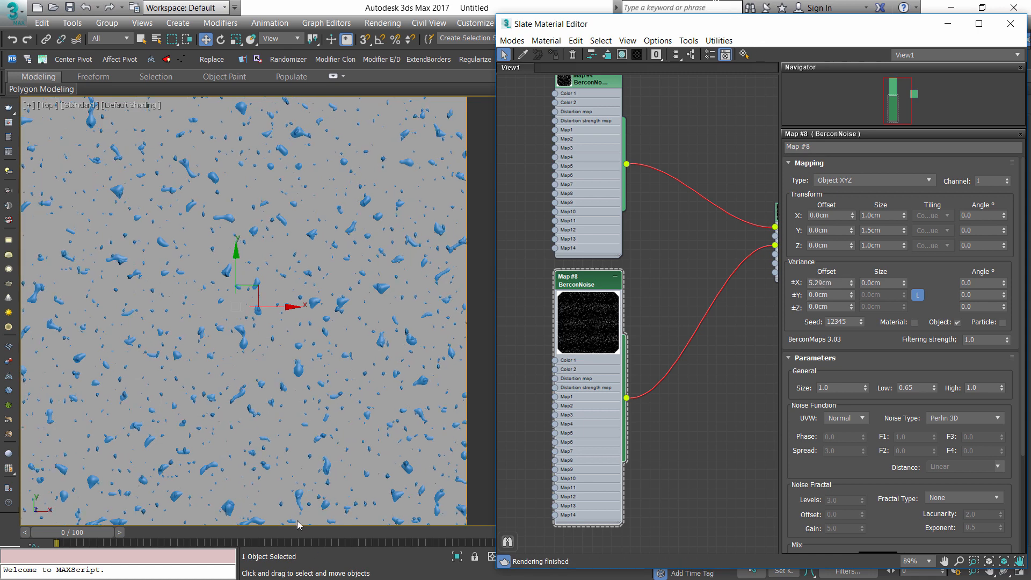
# Deselect the plane and examine the drop distribution across its surface
pyautogui.scroll(-3, 269, 383)
pyautogui.click(425, 357)
pyautogui.click(424, 357)
pyautogui.scroll(5, 316, 357)
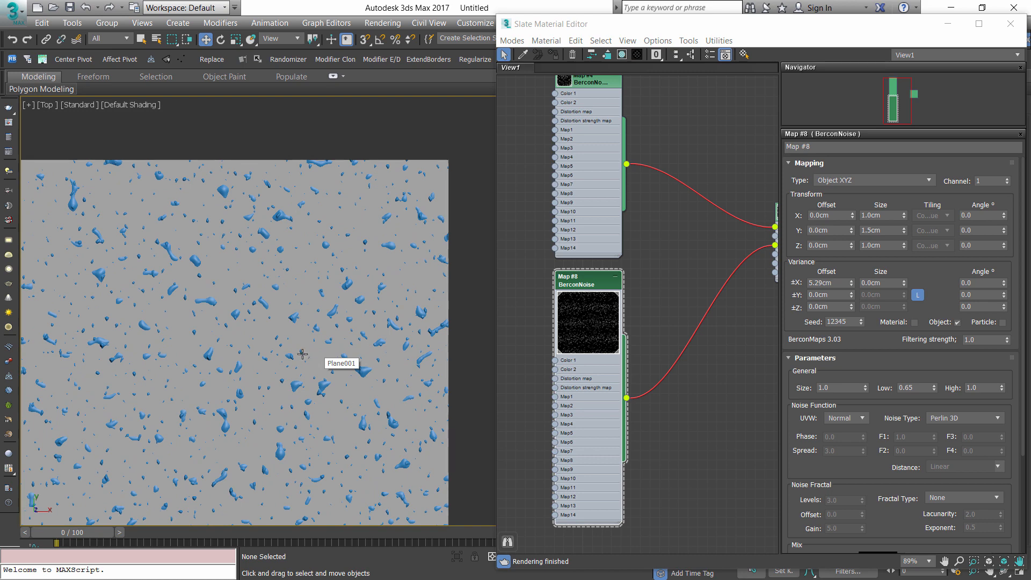
pyautogui.scroll(-4, 316, 352)
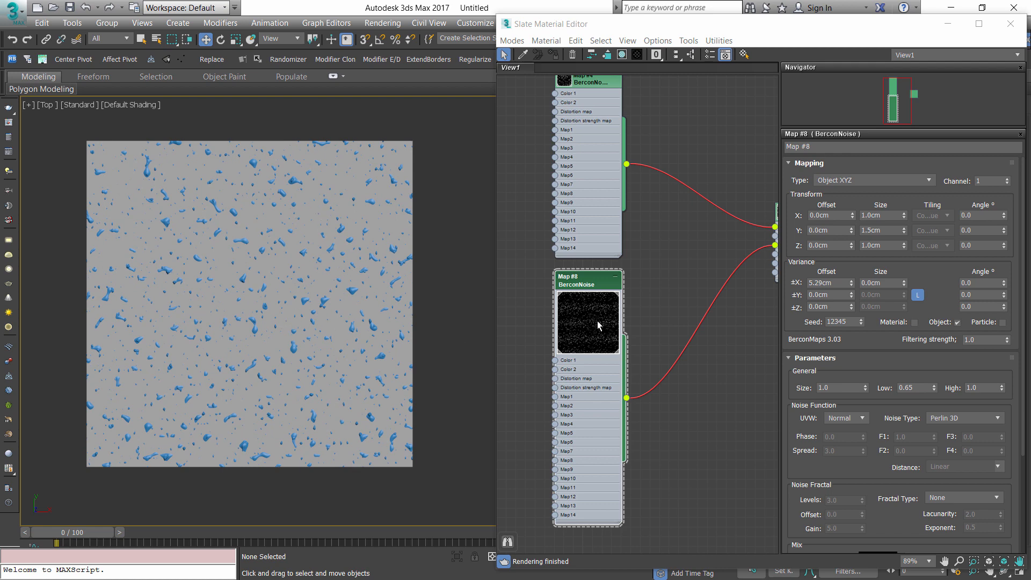
# Duplicate the original BerconNoise map below the other two and connect the copy to Layer 1 of the Composite map
pyautogui.scroll(-5, 668, 292)
pyautogui.moveTo(622, 235); pyautogui.dragTo(617, 227, button='middle')
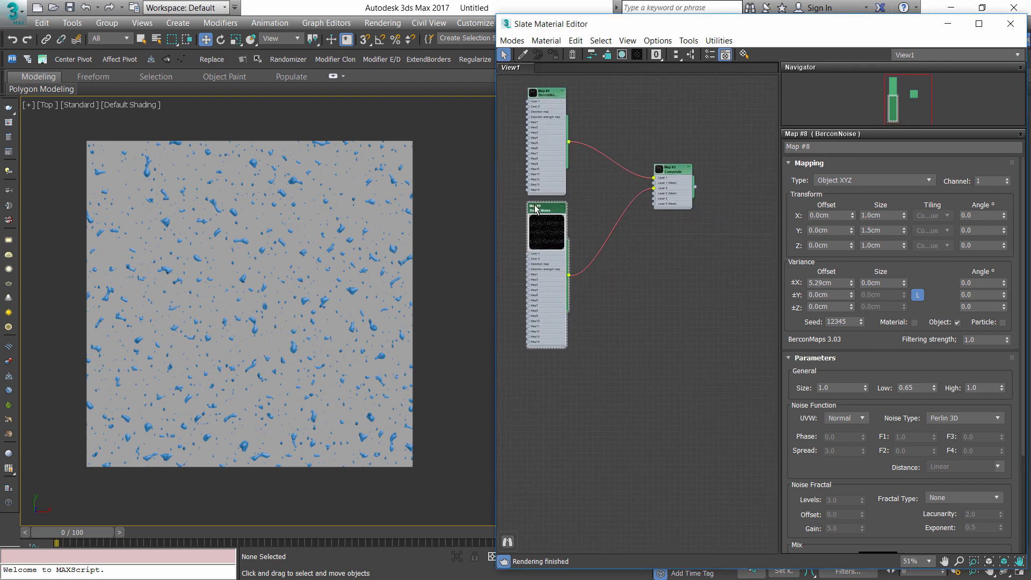
pyautogui.moveTo(541, 106)
pyautogui.keyDown('shift'); pyautogui.mouseDown()
pyautogui.moveTo(524, 205)
pyautogui.moveTo(556, 366)
pyautogui.moveTo(542, 378)
pyautogui.mouseUp(); pyautogui.keyUp('shift')
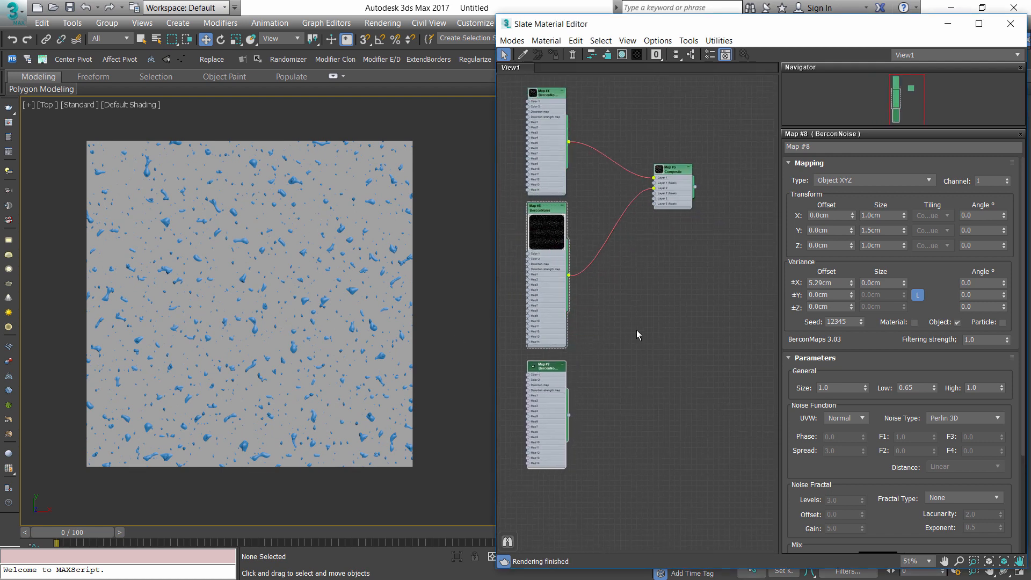
pyautogui.moveTo(682, 167); pyautogui.dragTo(710, 216)
pyautogui.scroll(3, 586, 290)
pyautogui.moveTo(544, 433); pyautogui.dragTo(727, 206)
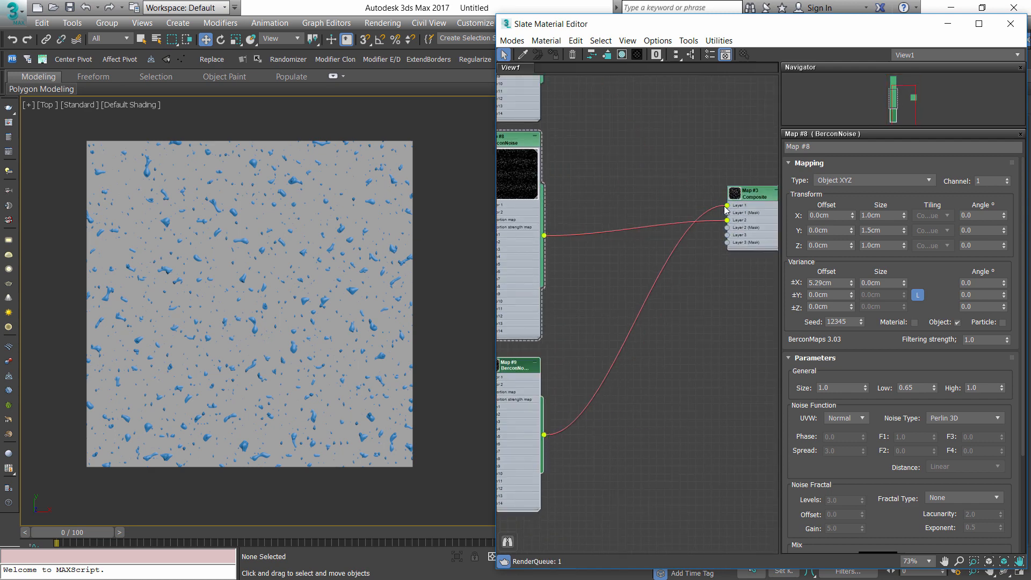
# Disconnect the small-drop BerconNoise map from Layer 2 of the Composite map
pyautogui.moveTo(598, 259); pyautogui.dragTo(595, 195)
pyautogui.press('Delete')
pyautogui.moveTo(586, 251); pyautogui.dragTo(617, 256, button='middle')
pyautogui.scroll(-3, 614, 259)
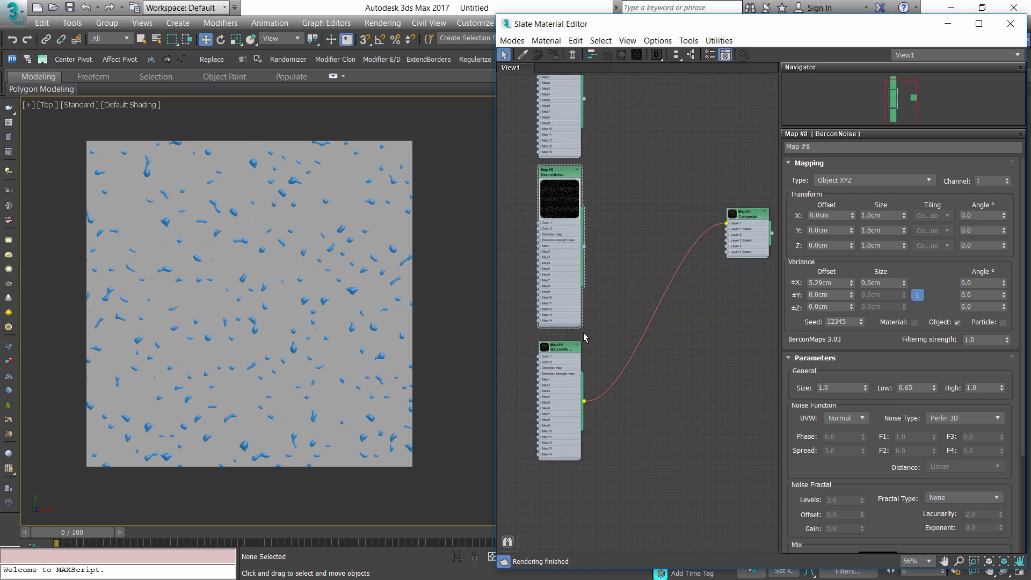
# Set the Y mapping size of the newest BerconNoise copy to 15 cm to stretch its drops into streaks
pyautogui.scroll(2, 558, 350)
pyautogui.click(557, 350)
pyautogui.click(557, 352)
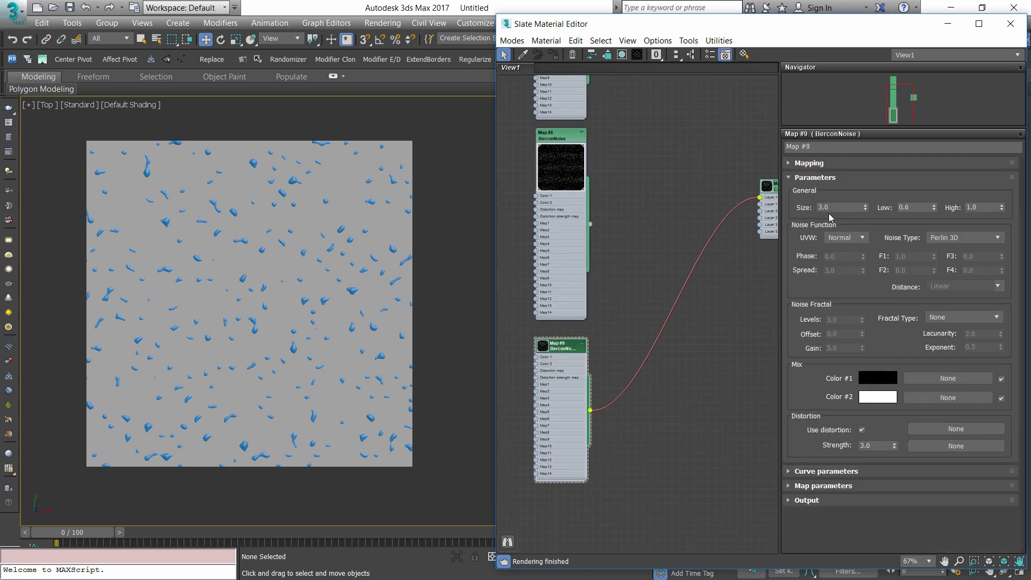
pyautogui.click(793, 164)
pyautogui.click(875, 230)
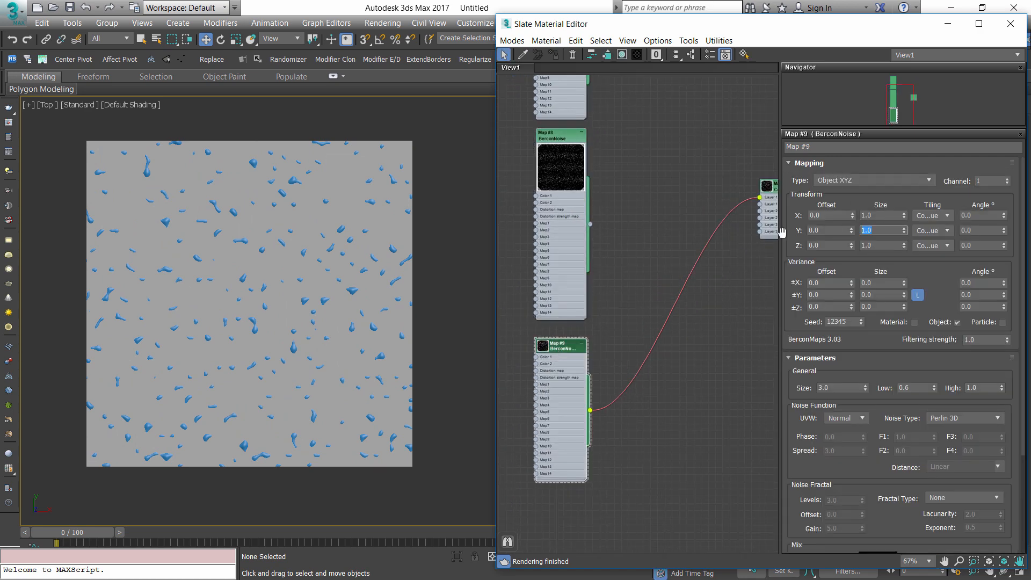
pyautogui.write('10')
pyautogui.press('BackSpace')
pyautogui.write('5')
pyautogui.press('Return')
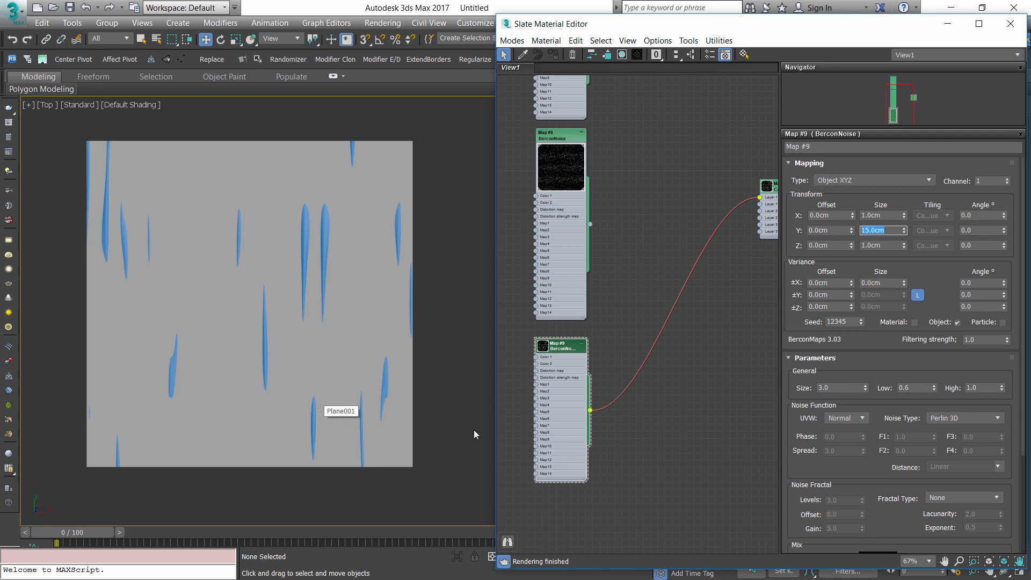
# Add a new BerconNoise map as the Distortion map of the streak noise
pyautogui.moveTo(537, 366); pyautogui.dragTo(675, 360, button='middle')
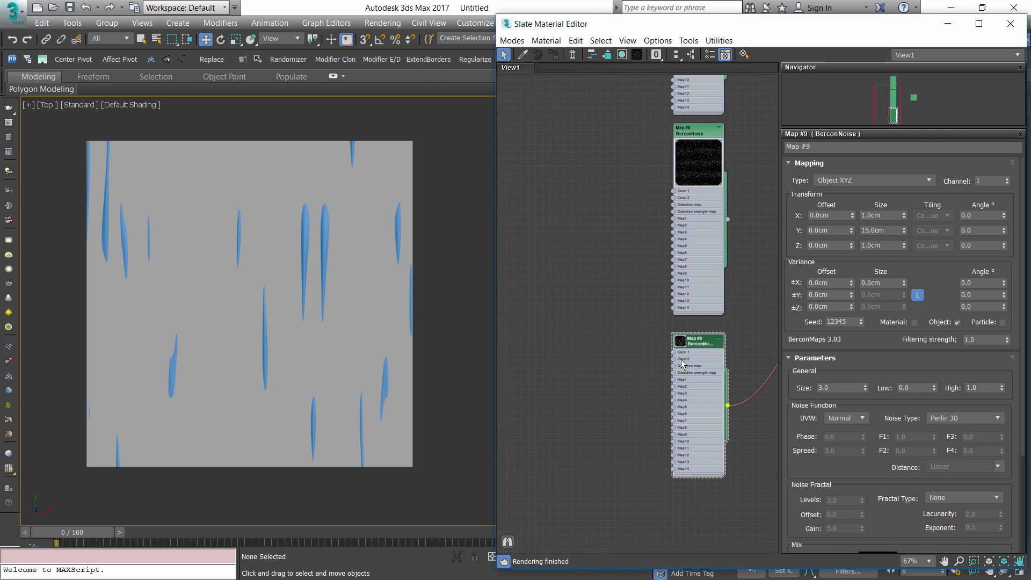
pyautogui.scroll(2, 682, 363)
pyautogui.moveTo(708, 350); pyautogui.dragTo(577, 274)
pyautogui.scroll(1, 676, 369)
pyautogui.moveTo(609, 276)
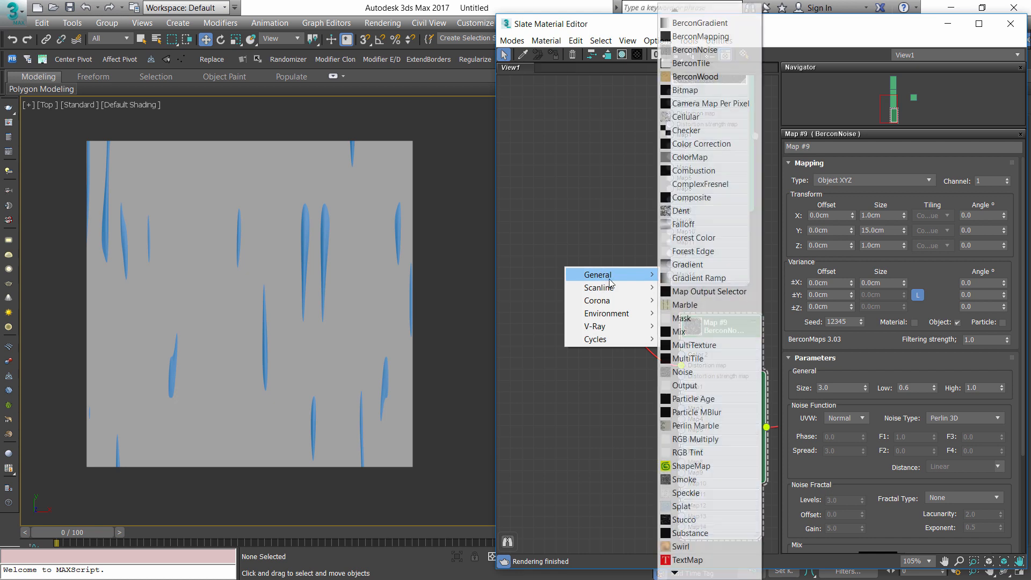
pyautogui.click(695, 49)
pyautogui.moveTo(559, 265); pyautogui.dragTo(547, 219)
pyautogui.moveTo(559, 260); pyautogui.dragTo(616, 273, button='middle')
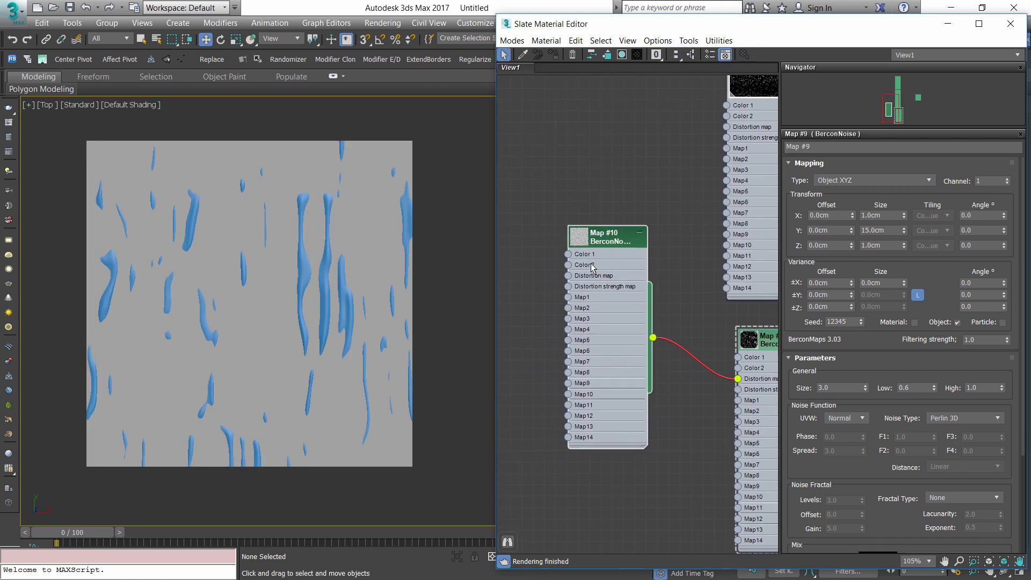
# Enlarge the distortion noise's preview, arrange its node beside the streak noise, and show the streak noise's parameters
pyautogui.moveTo(605, 248); pyautogui.dragTo(593, 271)
pyautogui.doubleClick(567, 260)
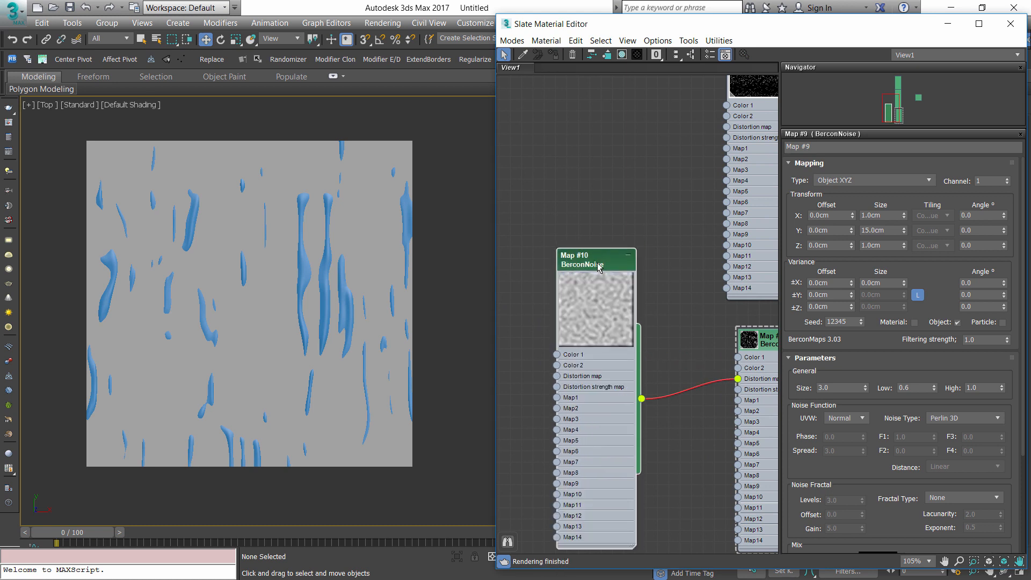
pyautogui.moveTo(727, 341); pyautogui.dragTo(688, 301, button='middle')
pyautogui.moveTo(734, 305); pyautogui.dragTo(722, 298)
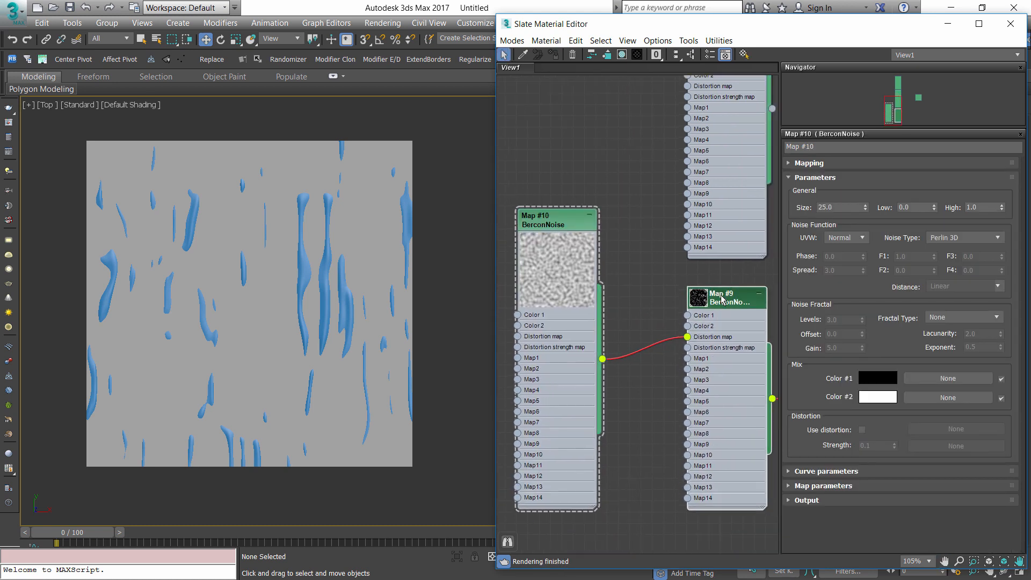
pyautogui.doubleClick(722, 298)
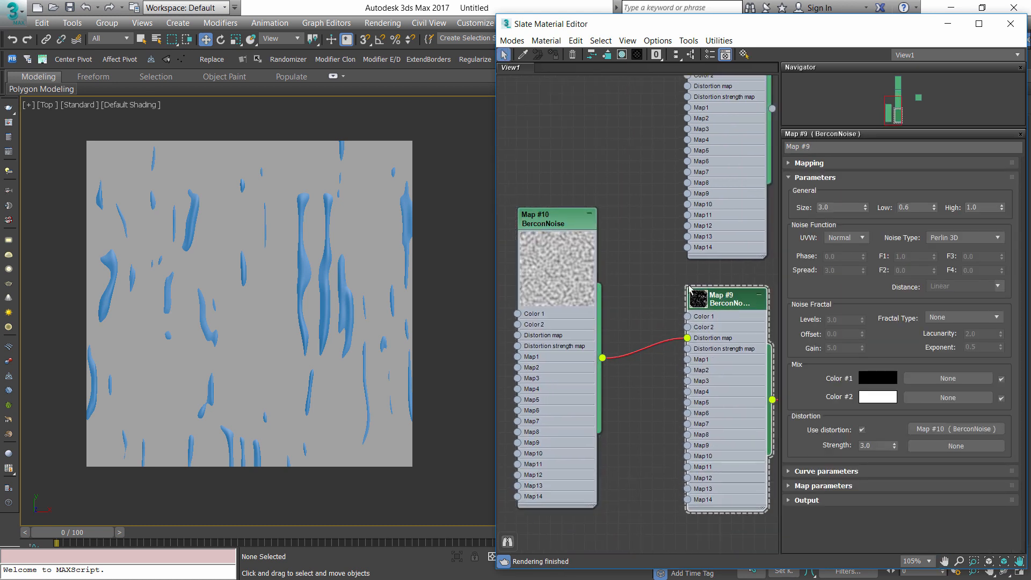
# Set the distortion BerconNoise map's Size to 3
pyautogui.doubleClick(571, 221)
pyautogui.doubleClick(846, 210)
pyautogui.write('3')
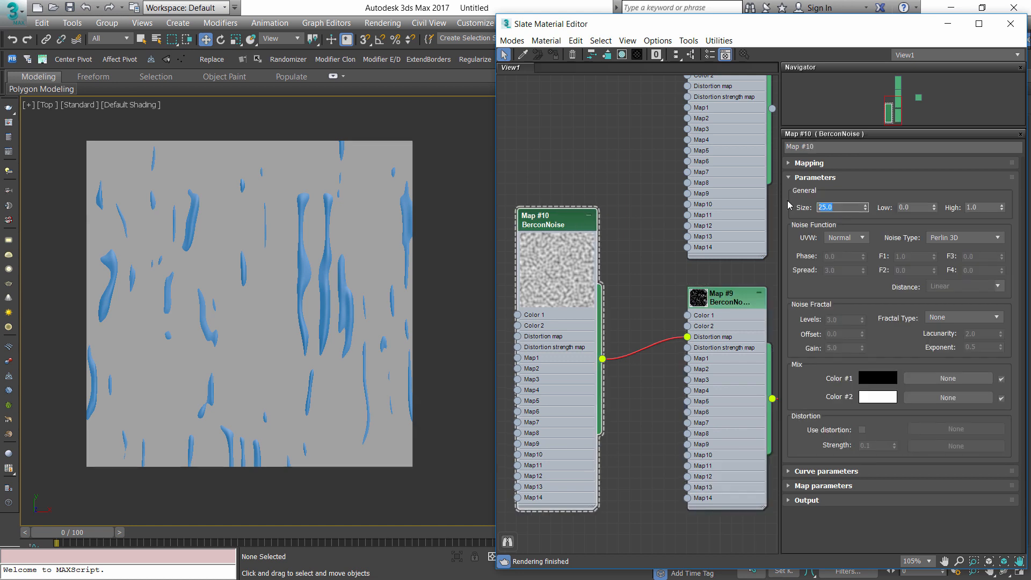
pyautogui.press('Return')
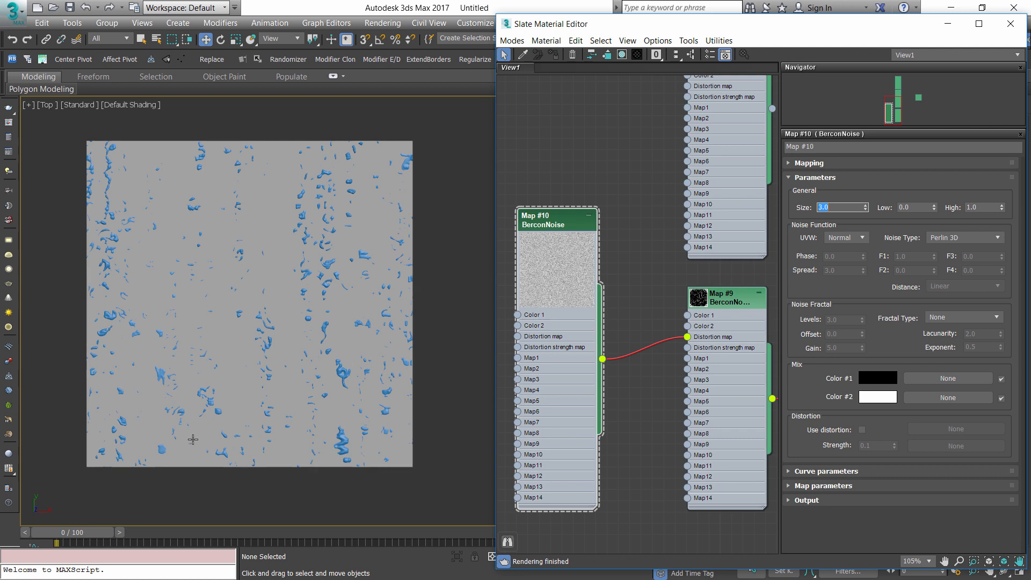
# Set the streak noise's distortion Strength to 0.5 and inspect the streaks up close
pyautogui.doubleClick(717, 288)
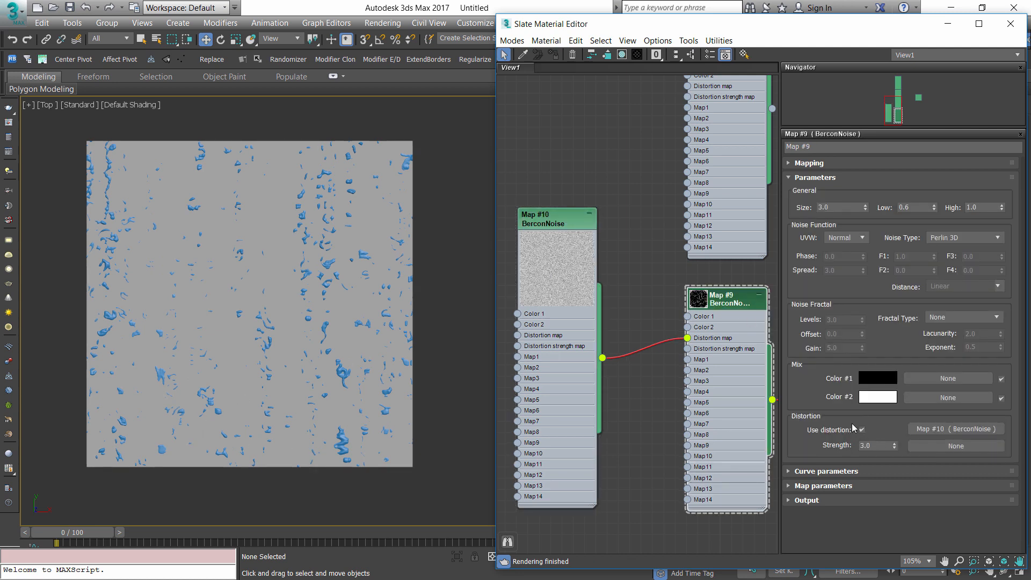
pyautogui.doubleClick(861, 445)
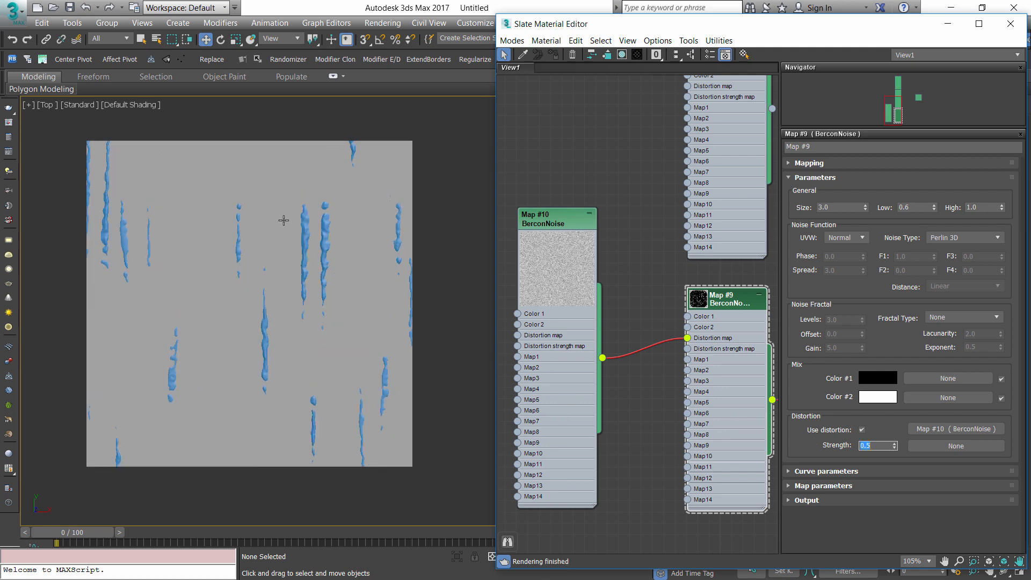
pyautogui.scroll(5, 284, 220)
pyautogui.scroll(-5, 406, 284)
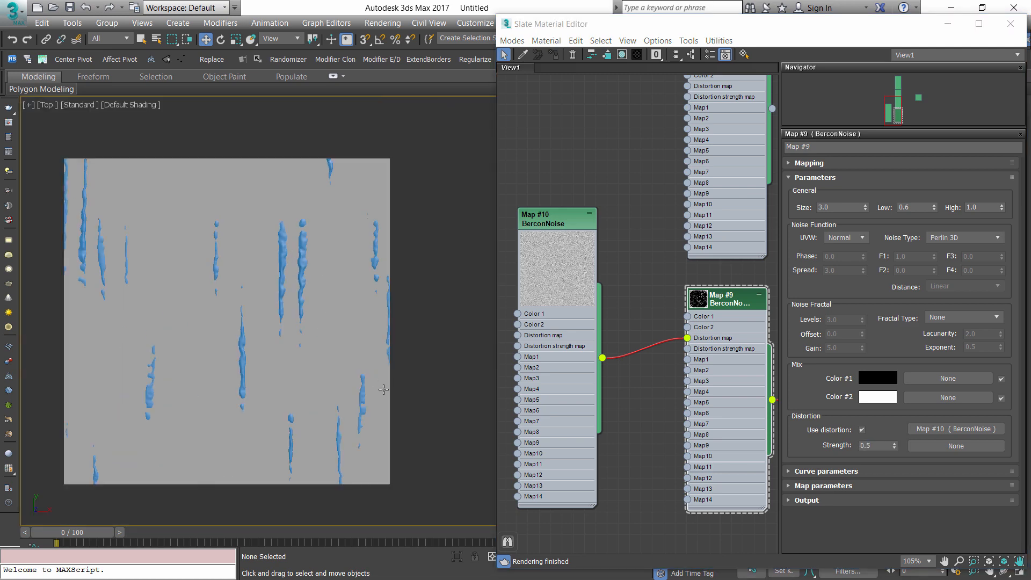
pyautogui.scroll(5, 247, 343)
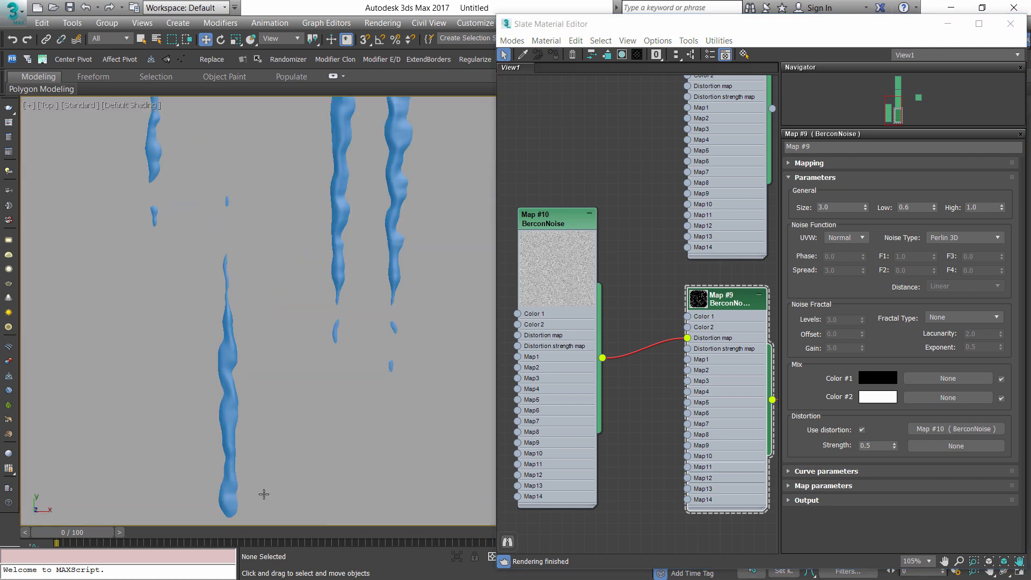
# Set the distortion BerconNoise map's Size to 6
pyautogui.rightClick(549, 221)
pyautogui.click(518, 216)
pyautogui.doubleClick(519, 217)
pyautogui.moveTo(518, 220); pyautogui.dragTo(560, 227)
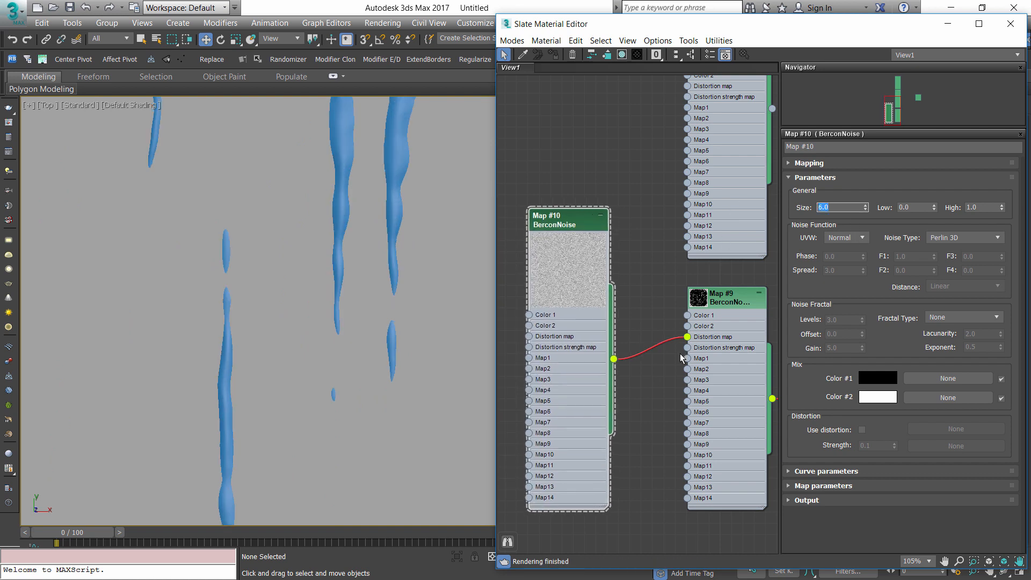
# Examine the shape and spread of the distorted water streaks across the plane
pyautogui.scroll(-4, 425, 251)
pyautogui.moveTo(204, 214); pyautogui.dragTo(269, 260, button='middle')
pyautogui.moveTo(371, 335); pyautogui.dragTo(200, 293, button='middle')
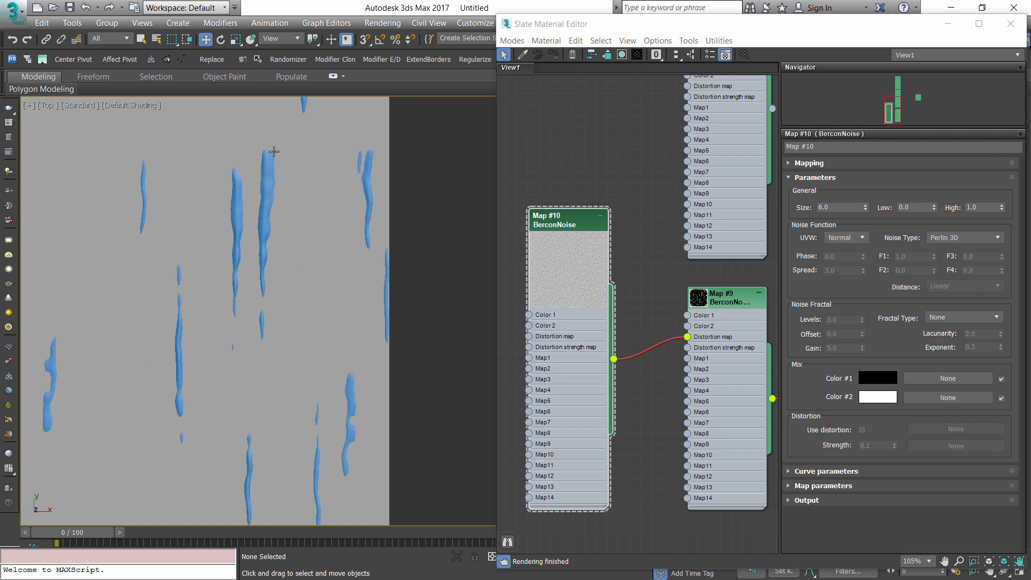
pyautogui.moveTo(293, 382); pyautogui.dragTo(327, 296, button='middle')
pyautogui.scroll(-2, 327, 296)
pyautogui.scroll(-2, 318, 339)
pyautogui.scroll(-1, 708, 276)
# Disconnect the streak noise from the Composite map and reconnect the original BerconNoise map to Layer 1
pyautogui.moveTo(707, 277); pyautogui.dragTo(692, 317, button='middle')
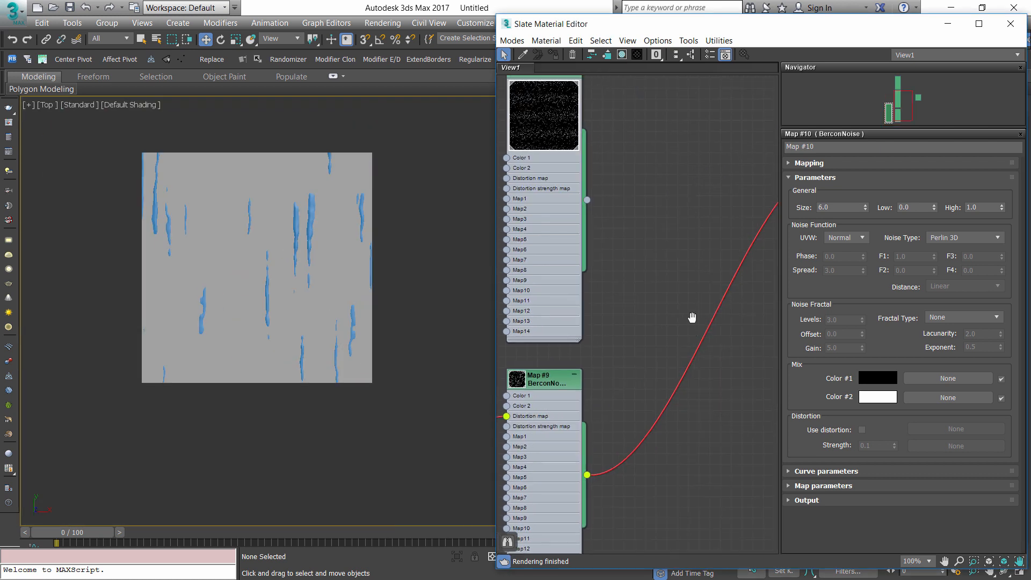
pyautogui.scroll(-5, 735, 346)
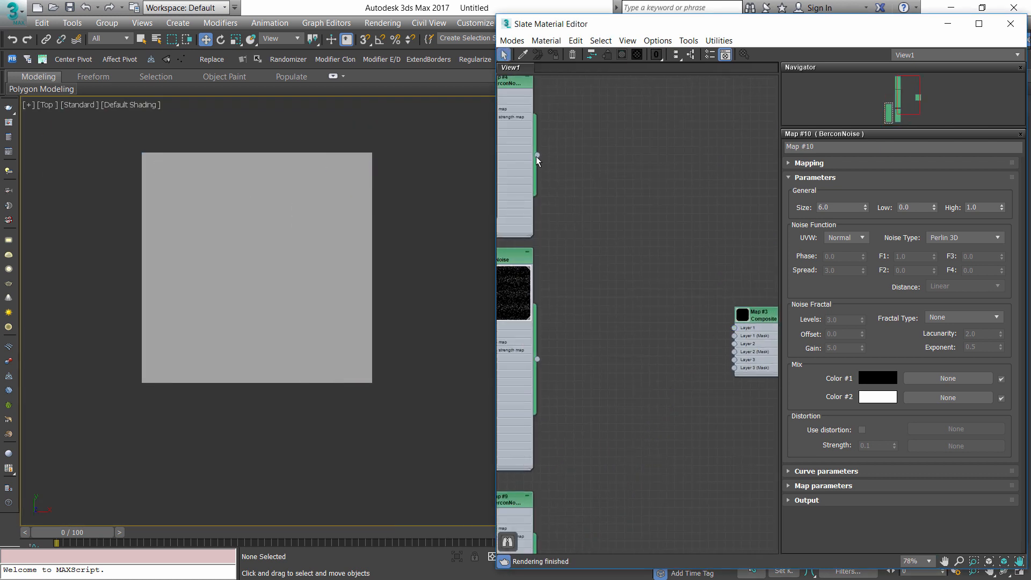
pyautogui.moveTo(537, 155); pyautogui.dragTo(734, 327)
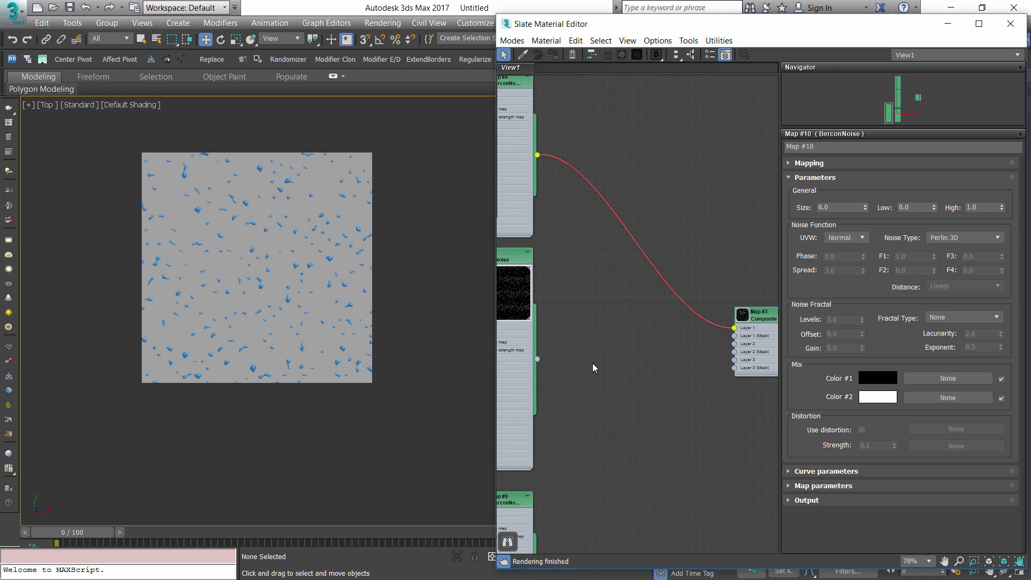
# Connect the small-drop BerconNoise map to Layer 2 of the Composite map and the distorted streak noise to Layer 3
pyautogui.moveTo(593, 368); pyautogui.dragTo(734, 344)
pyautogui.moveTo(636, 472); pyautogui.dragTo(663, 359, button='middle')
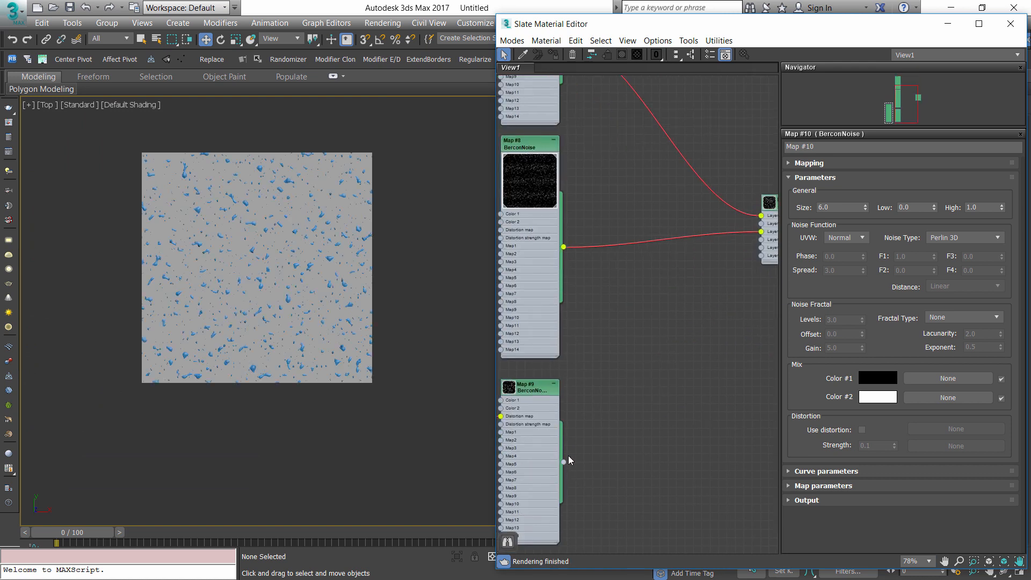
pyautogui.moveTo(563, 462); pyautogui.dragTo(761, 247)
pyautogui.moveTo(725, 315); pyautogui.dragTo(597, 372, button='middle')
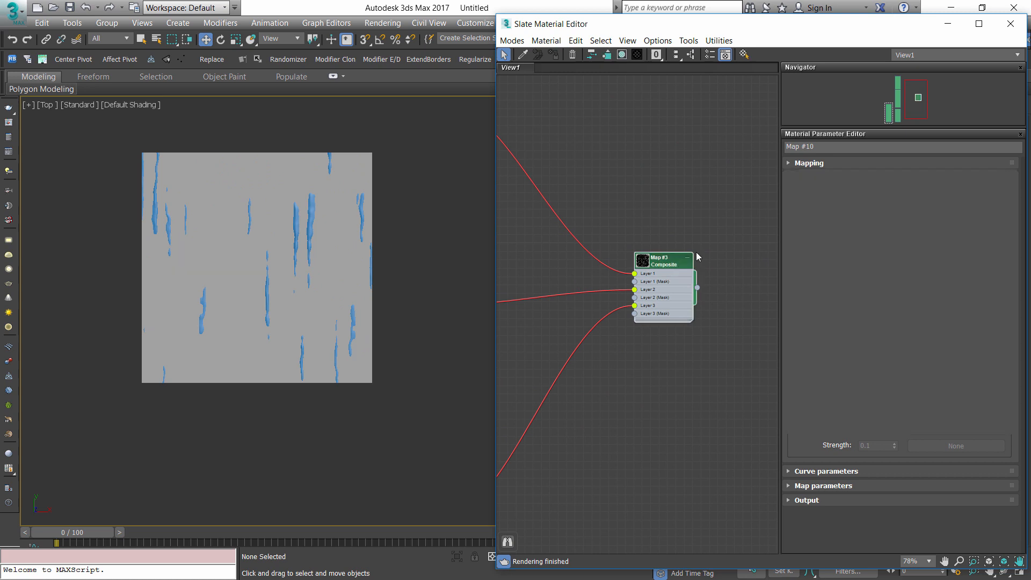
# Set the Composite map's Layer 3 blending mode to Addition and inspect the combined drops and streaks on the plane
pyautogui.doubleClick(693, 254)
pyautogui.click(872, 218)
pyautogui.click(863, 248)
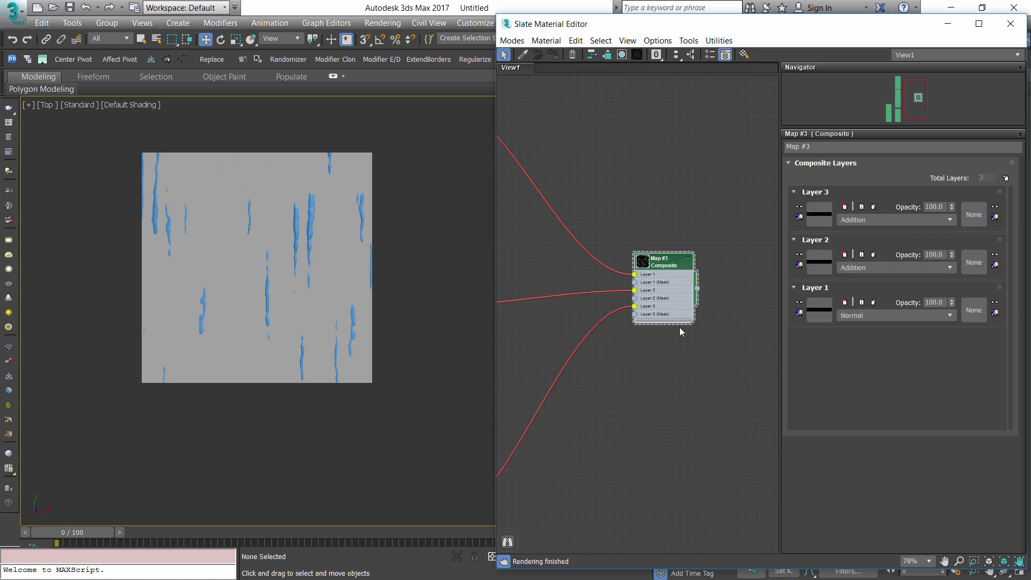
pyautogui.scroll(5, 303, 217)
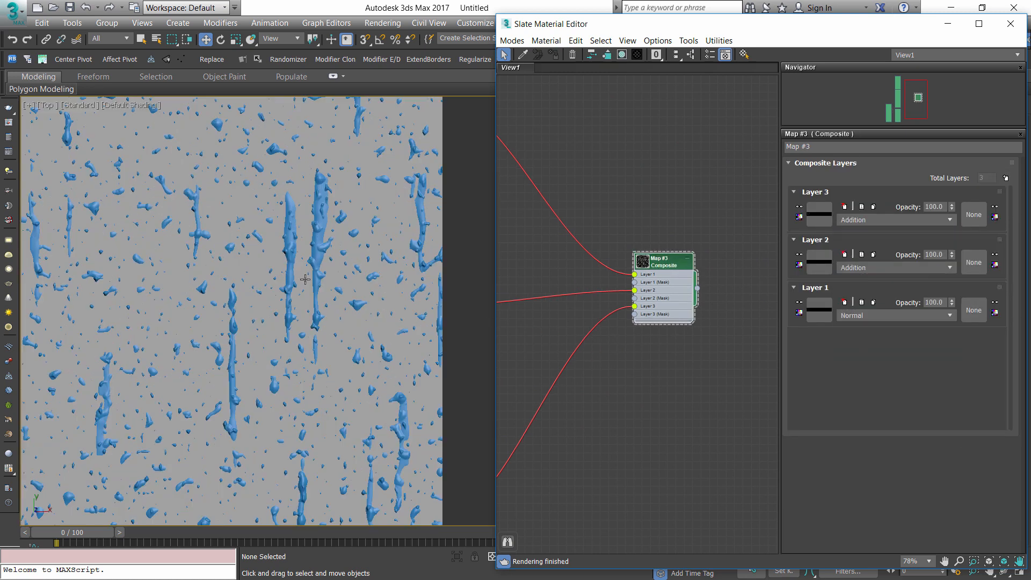
pyautogui.scroll(3, 362, 195)
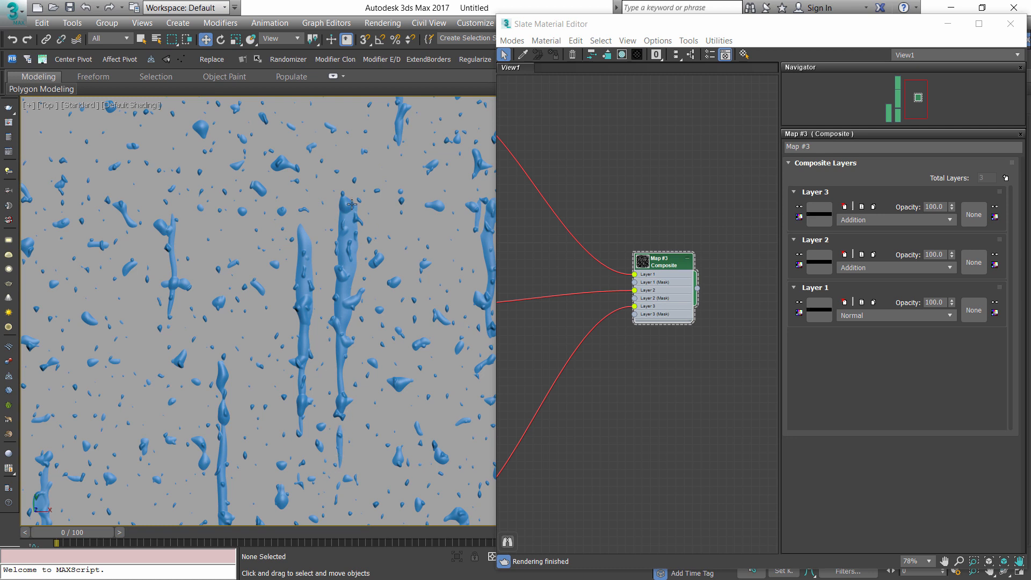
pyautogui.scroll(2, 349, 205)
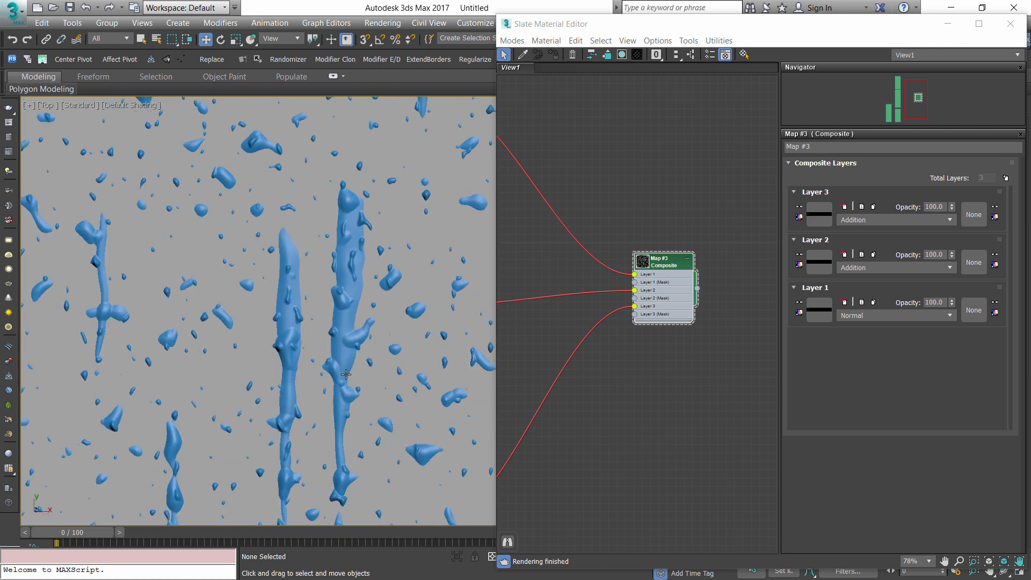
pyautogui.moveTo(377, 397); pyautogui.dragTo(373, 302, button='middle')
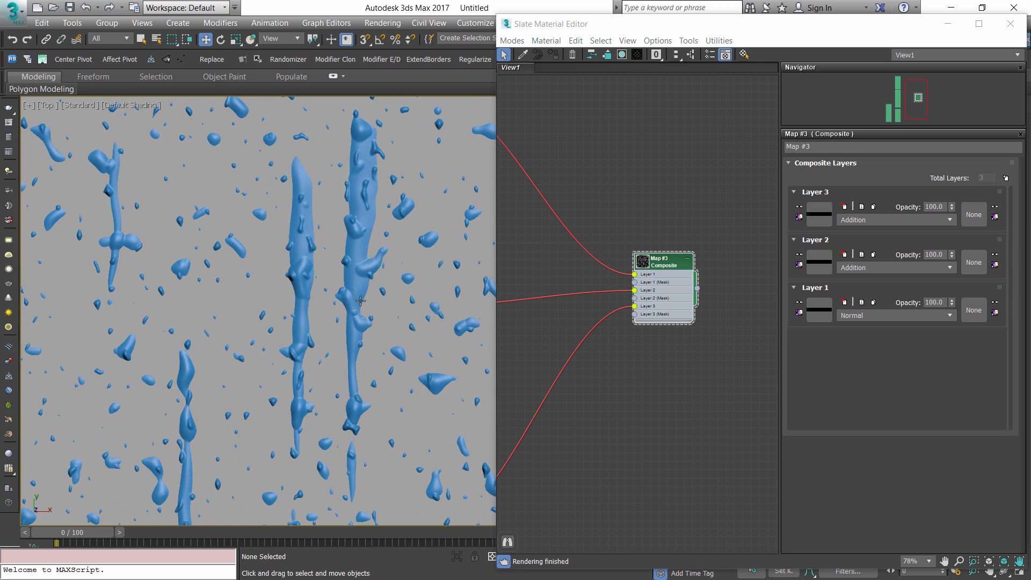
# Move the distortion noise beside the streak noise and open up space between these two nodes and the drop noise nodes
pyautogui.press('z')
pyautogui.moveTo(653, 456); pyautogui.dragTo(600, 446)
pyautogui.click(652, 403)
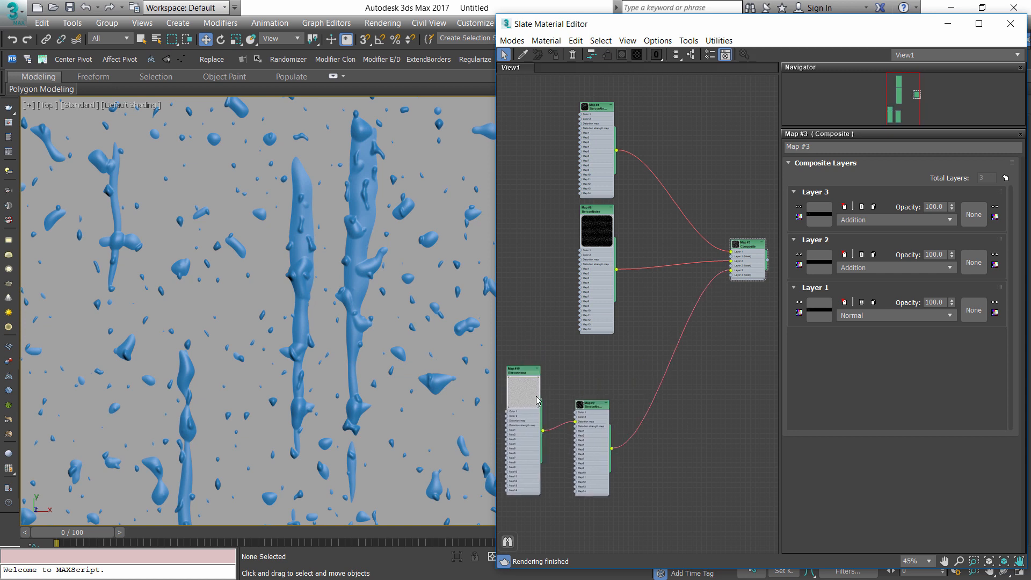
pyautogui.moveTo(520, 400); pyautogui.dragTo(541, 411)
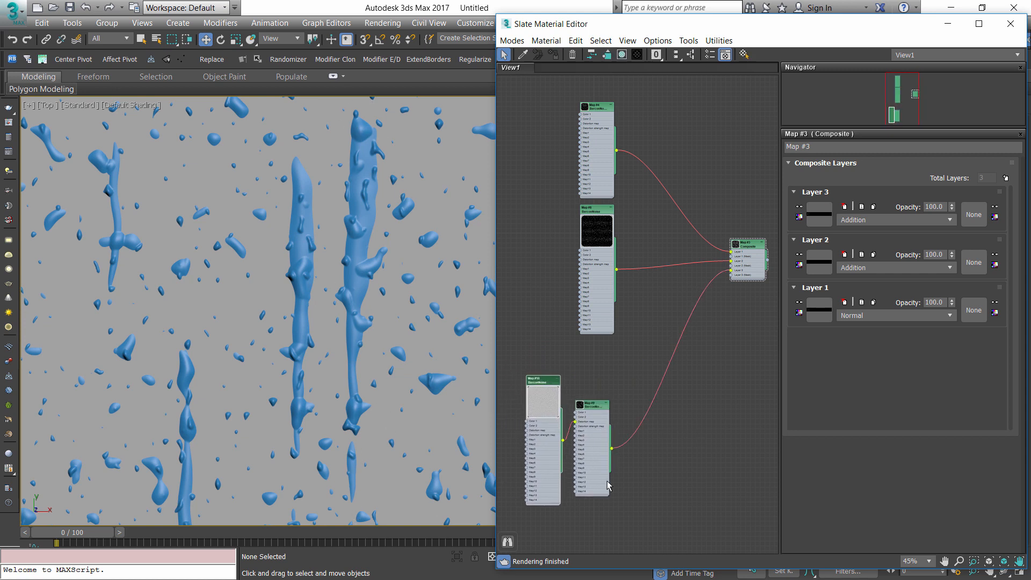
pyautogui.moveTo(546, 138); pyautogui.dragTo(596, 186)
pyautogui.scroll(1, 633, 424)
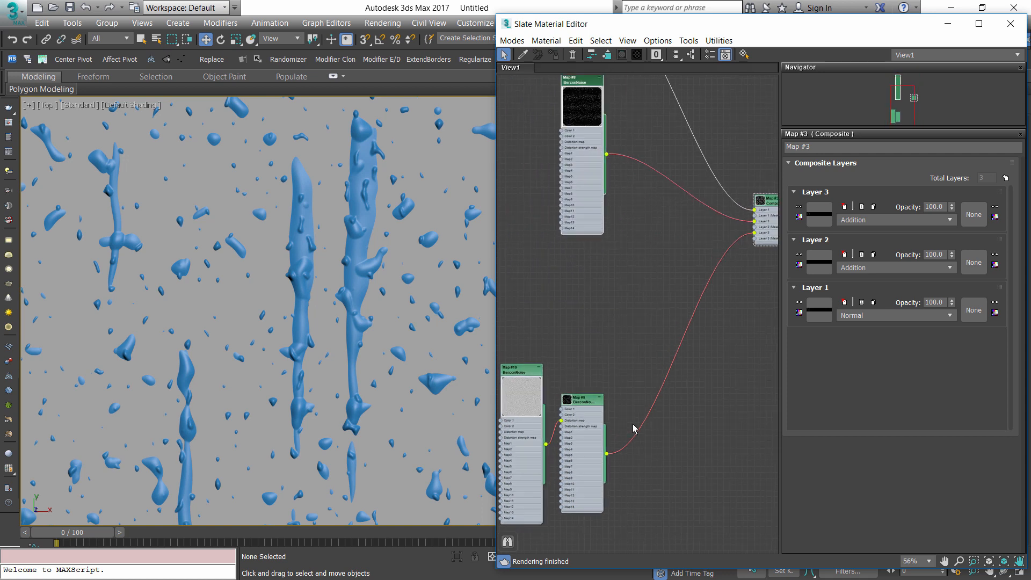
pyautogui.moveTo(599, 423); pyautogui.dragTo(707, 361, button='middle')
pyautogui.moveTo(721, 450); pyautogui.dragTo(618, 379)
pyautogui.moveTo(673, 404); pyautogui.dragTo(642, 434)
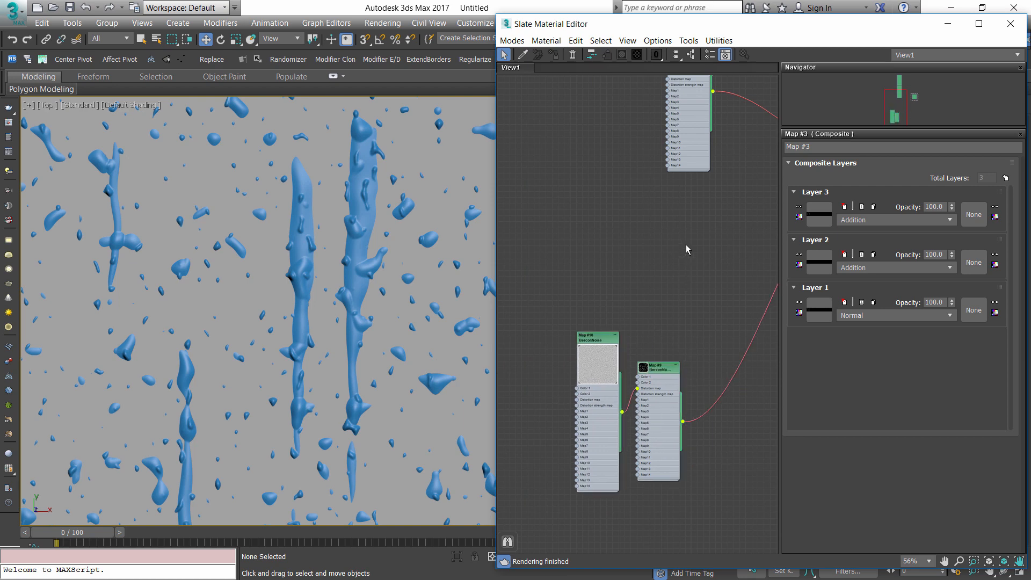
# Add an Output map between the drop and streak noise nodes and feed the streak noise into it
pyautogui.rightClick(687, 241)
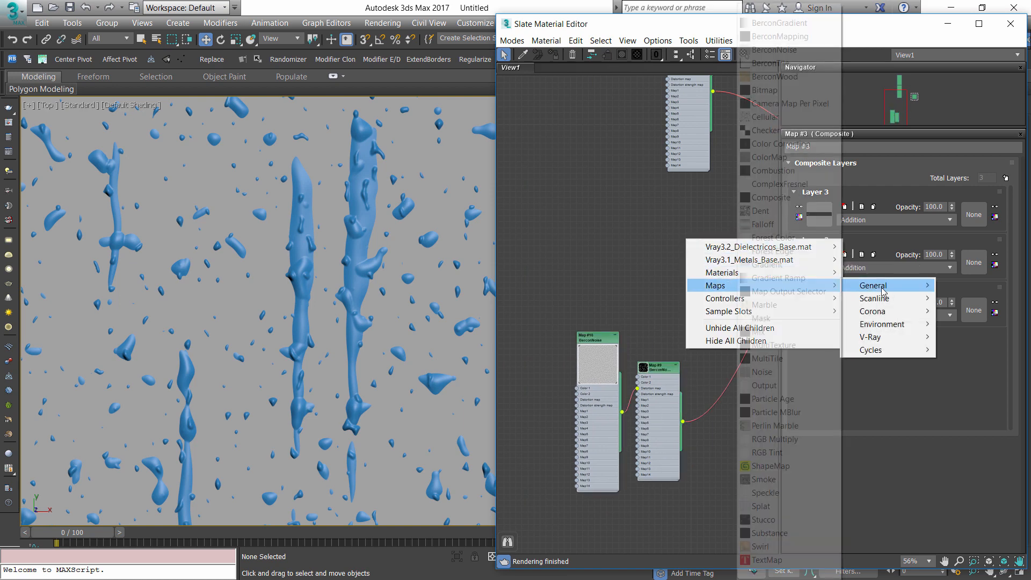
pyautogui.moveTo(762, 270)
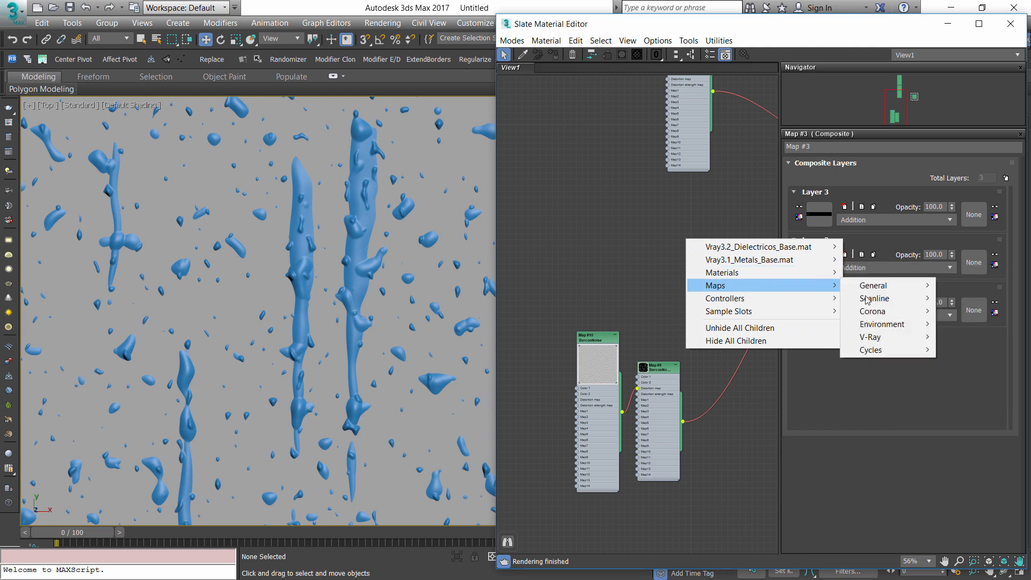
pyautogui.moveTo(875, 285)
pyautogui.click(763, 385)
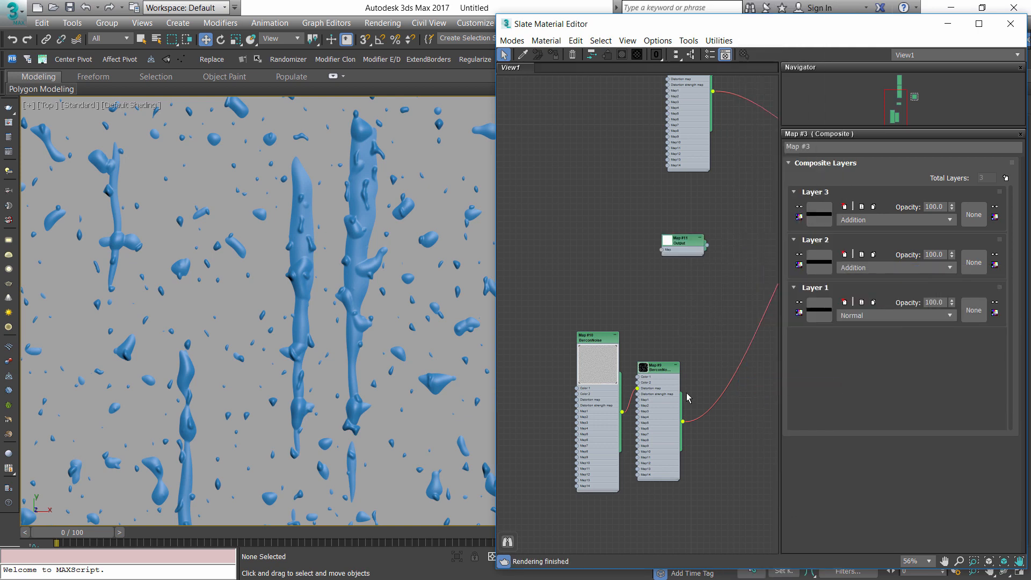
pyautogui.moveTo(682, 421); pyautogui.dragTo(708, 231)
# Enable the Output map's color map and invert its curve, setting the first point to 1.0 and the last to 0.0
pyautogui.doubleClick(707, 231)
pyautogui.click(793, 289)
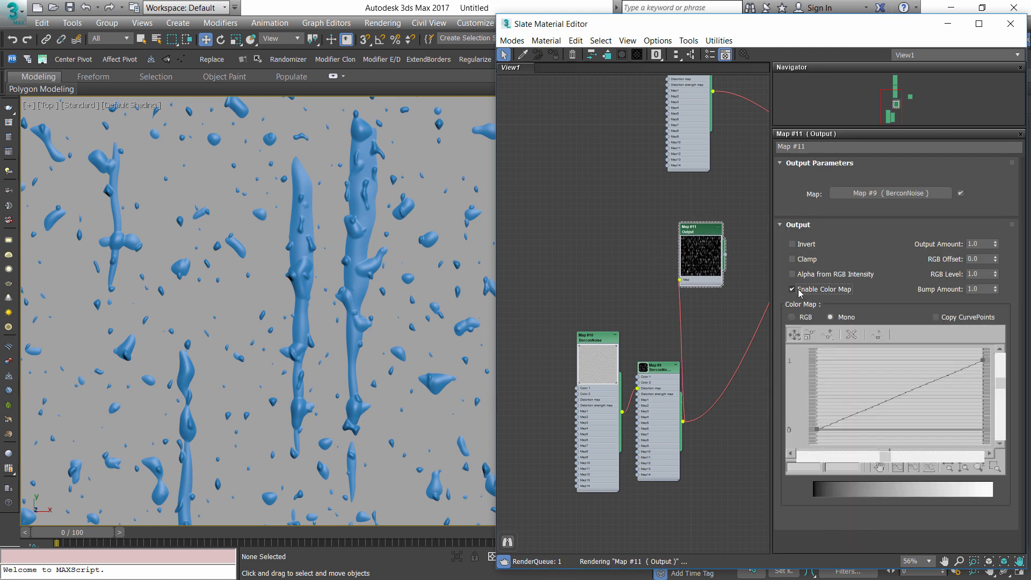
pyautogui.write('1')
pyautogui.press('Return')
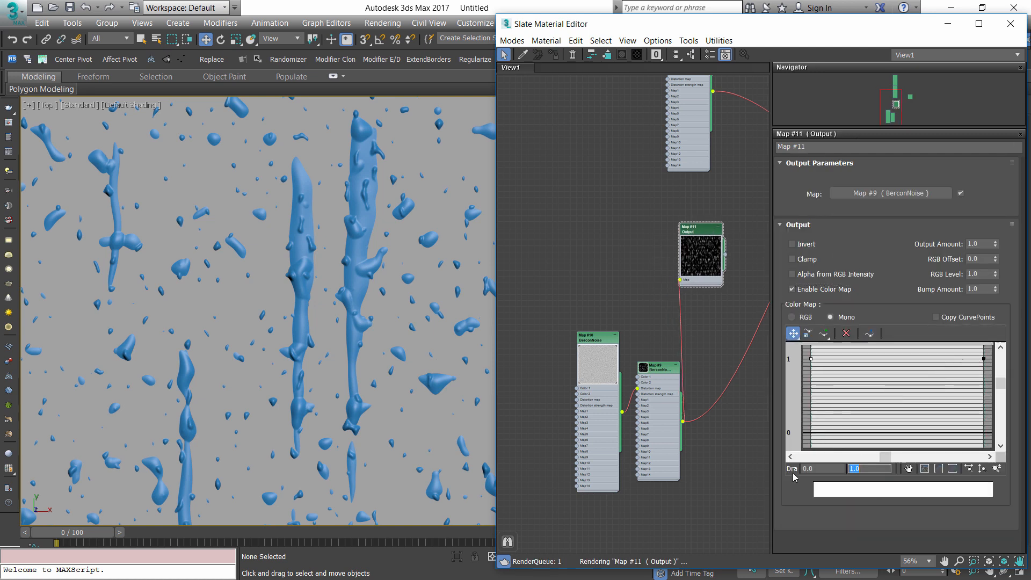
pyautogui.write('0')
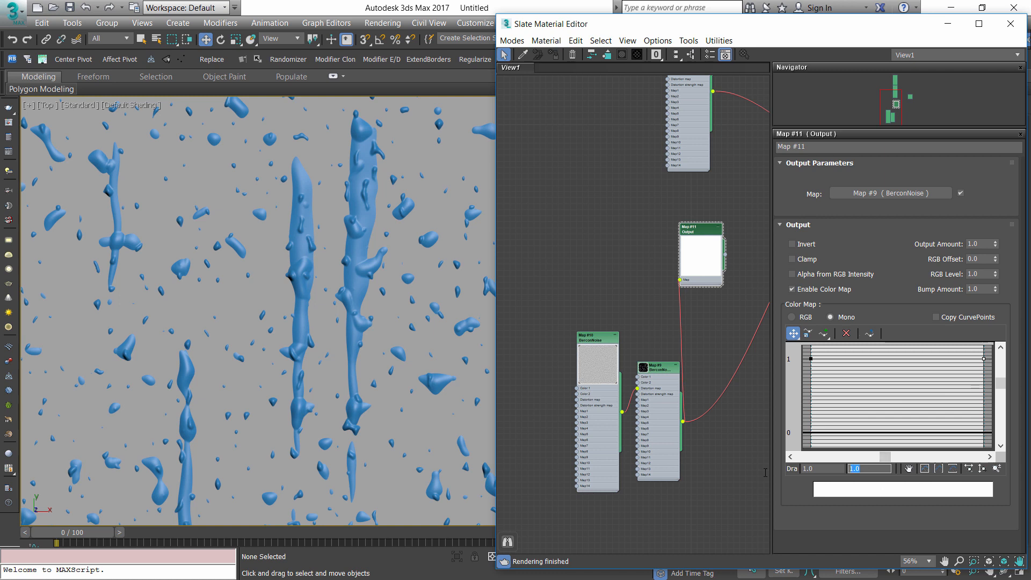
pyautogui.press('Return')
# Connect the inverted Output map to the Layer 1 and Layer 2 masks of the Composite map
pyautogui.moveTo(692, 271); pyautogui.dragTo(546, 376, button='middle')
pyautogui.scroll(1, 548, 329)
pyautogui.moveTo(523, 378); pyautogui.dragTo(683, 256)
pyautogui.moveTo(522, 379); pyautogui.dragTo(683, 270)
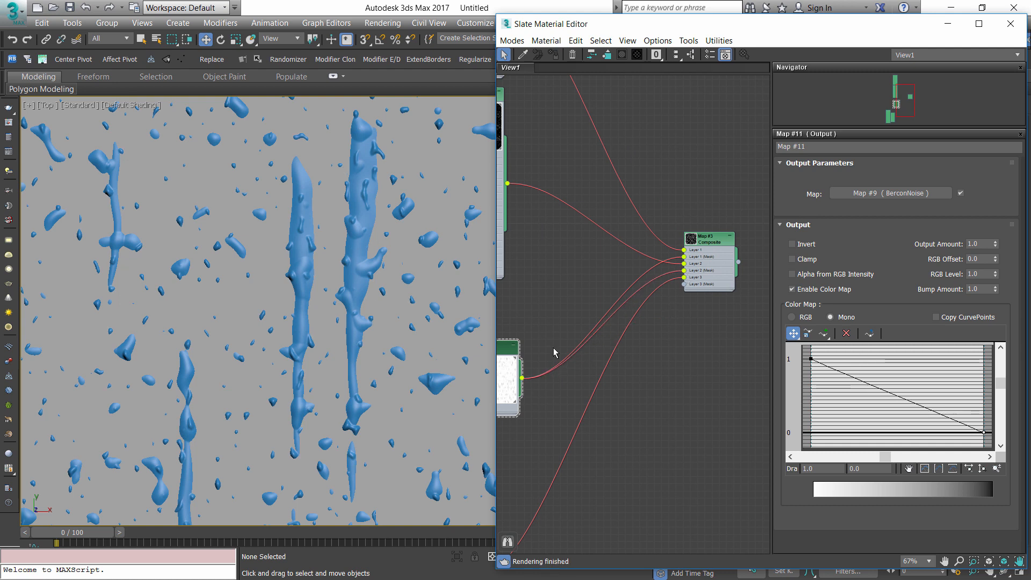
# Enlarge the Output map's preview in its node and reposition the node between the noise maps
pyautogui.moveTo(553, 349); pyautogui.dragTo(696, 300, button='middle')
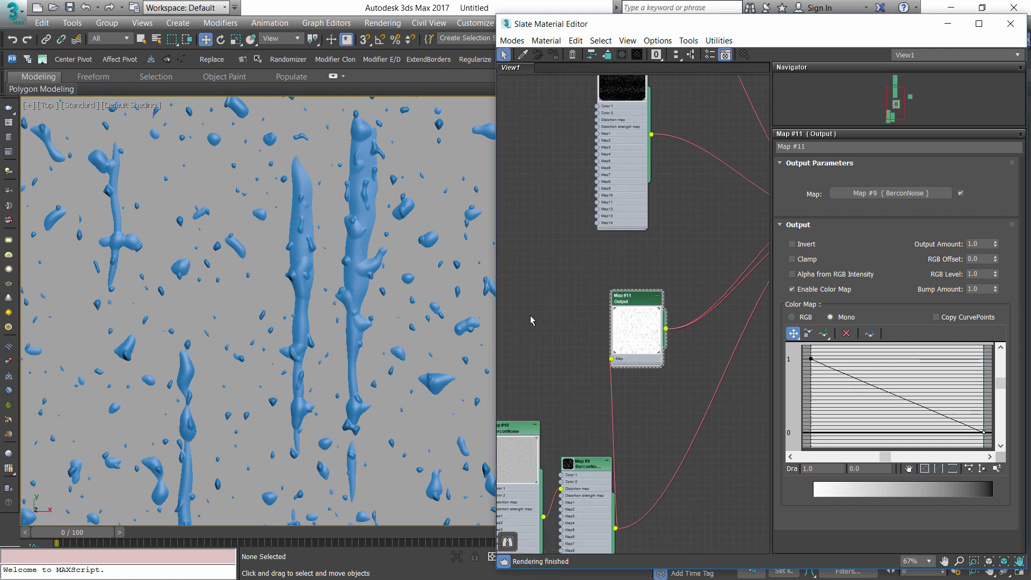
pyautogui.scroll(2, 640, 336)
pyautogui.doubleClick(641, 335)
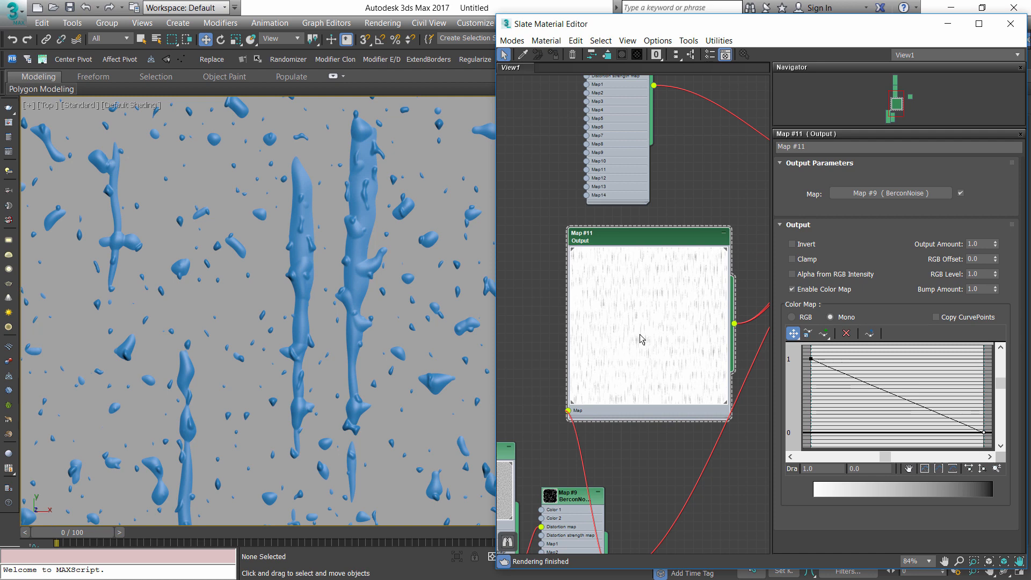
pyautogui.scroll(-2, 640, 334)
pyautogui.moveTo(637, 263); pyautogui.dragTo(619, 258)
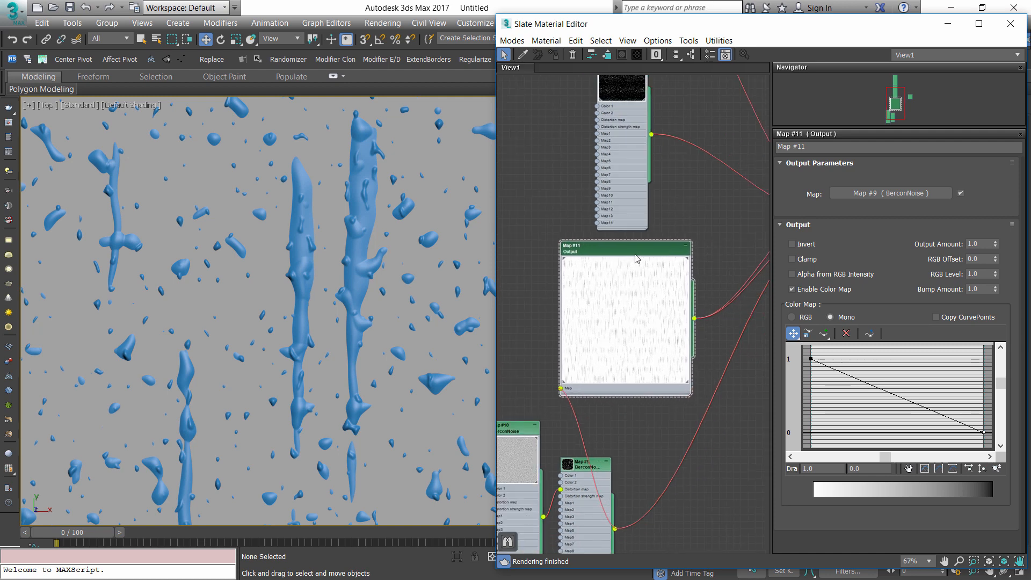
# Add a point to the Output map's color curve and move it to about 0.059, 0.014 for a steep falloff
pyautogui.click(823, 333)
pyautogui.click(854, 380)
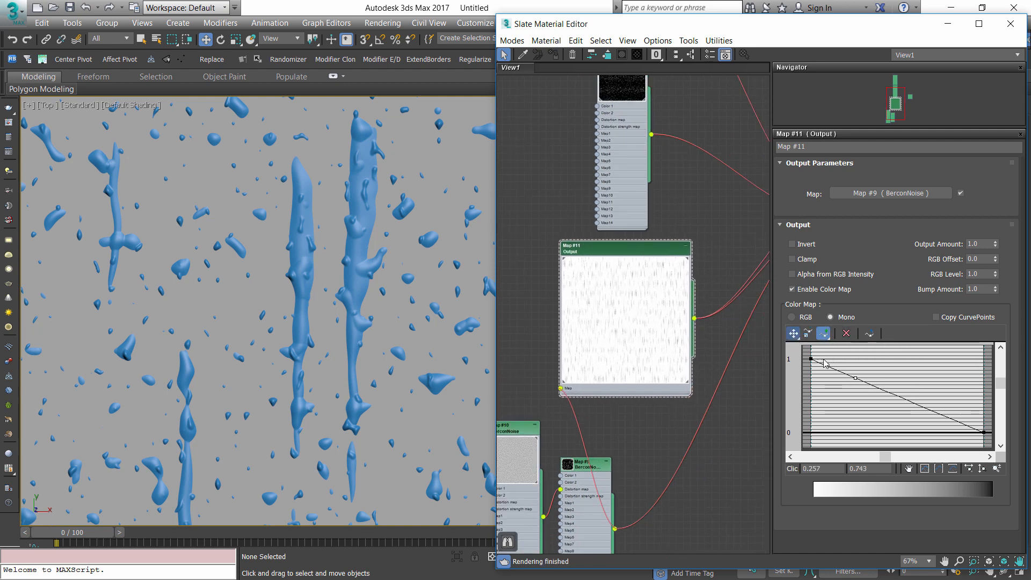
pyautogui.click(792, 333)
pyautogui.moveTo(859, 380); pyautogui.dragTo(821, 432)
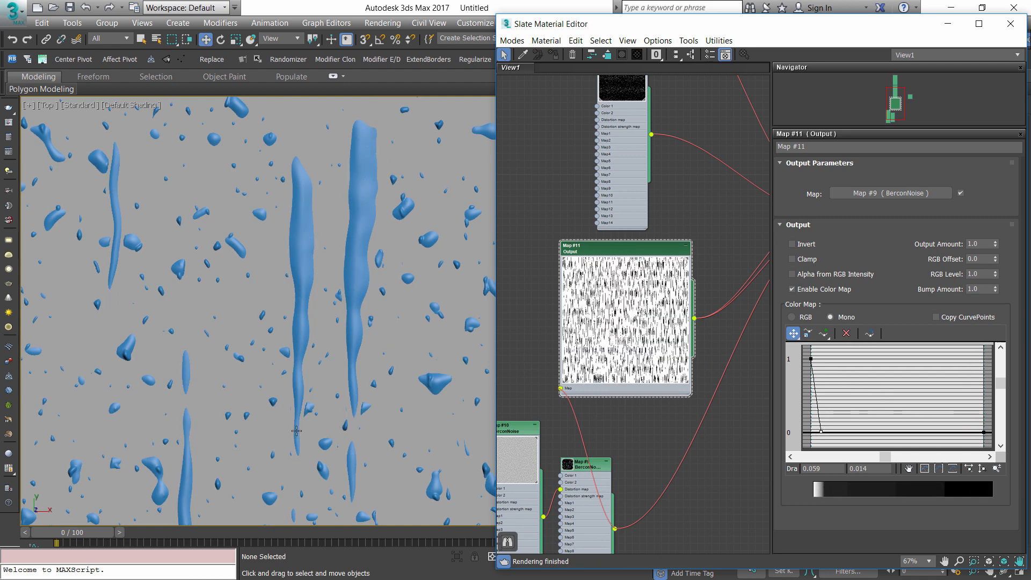
# Inspect the masked streaks up close and compare them with the Output map's color map switched off and on again
pyautogui.scroll(-3, 320, 428)
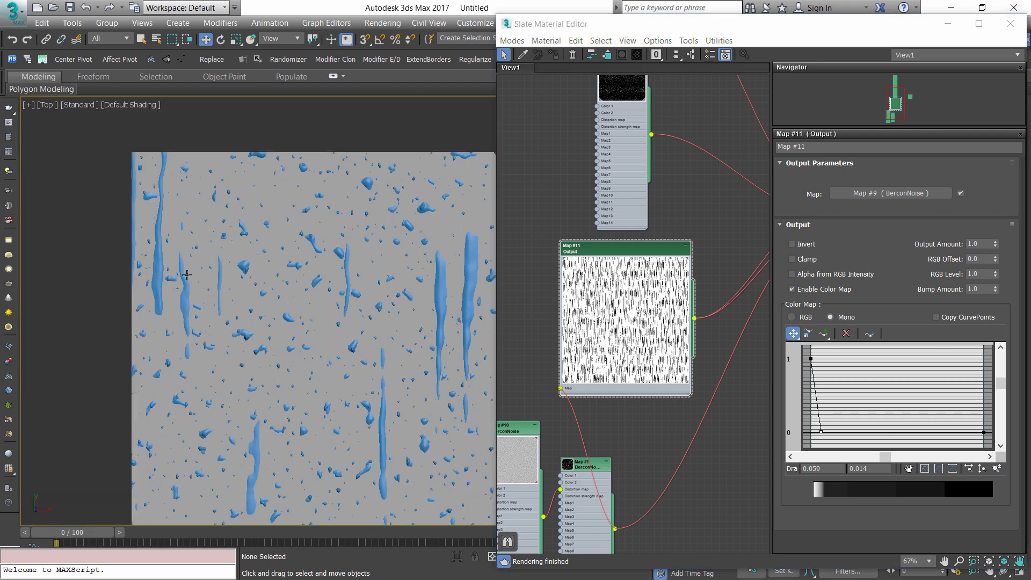
pyautogui.scroll(3, 169, 240)
pyautogui.moveTo(141, 224); pyautogui.dragTo(237, 358, button='middle')
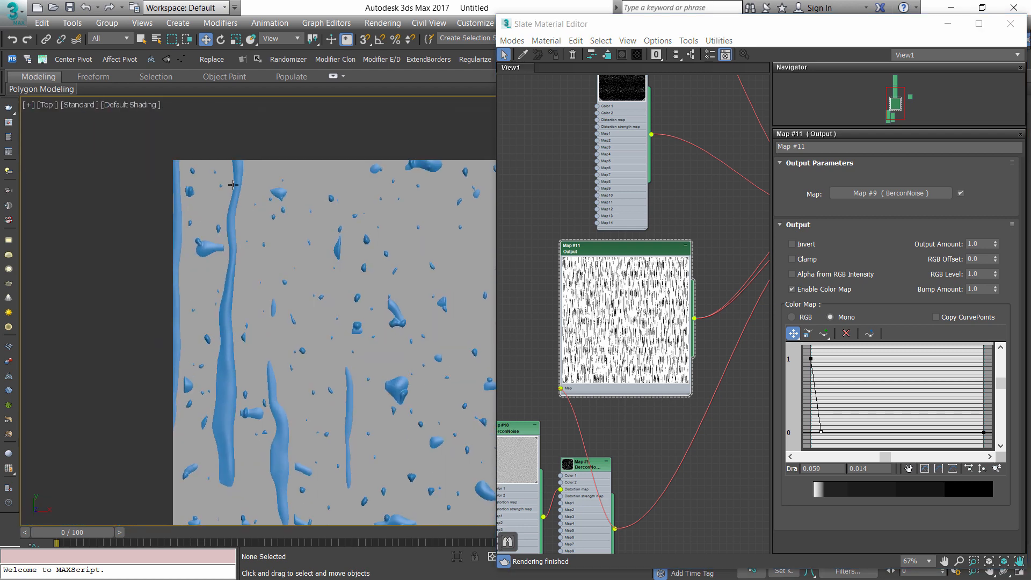
pyautogui.moveTo(370, 445); pyautogui.dragTo(278, 338, button='middle')
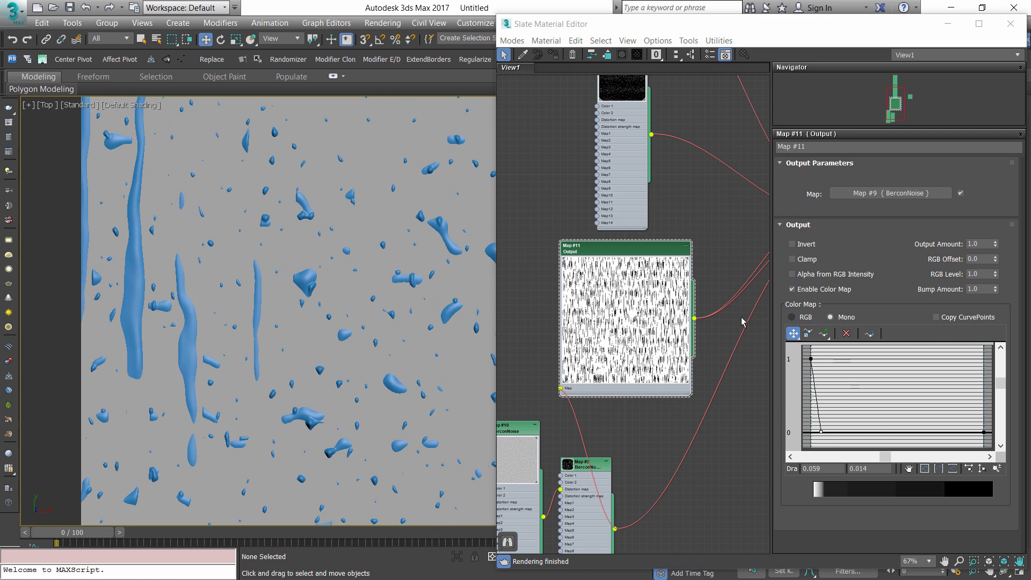
pyautogui.scroll(-1, 633, 416)
pyautogui.scroll(-2, 583, 318)
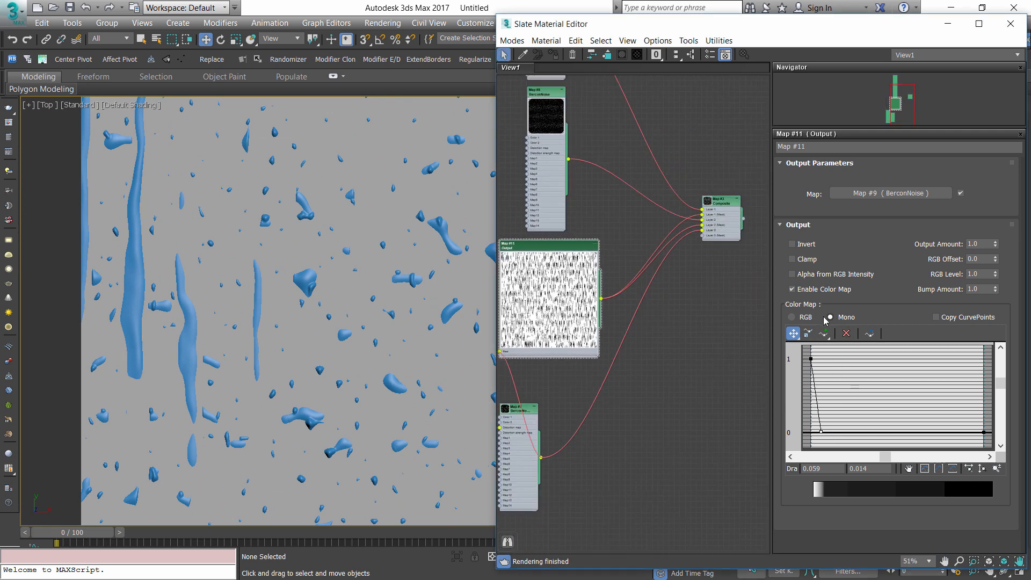
pyautogui.click(791, 289)
pyautogui.click(792, 289)
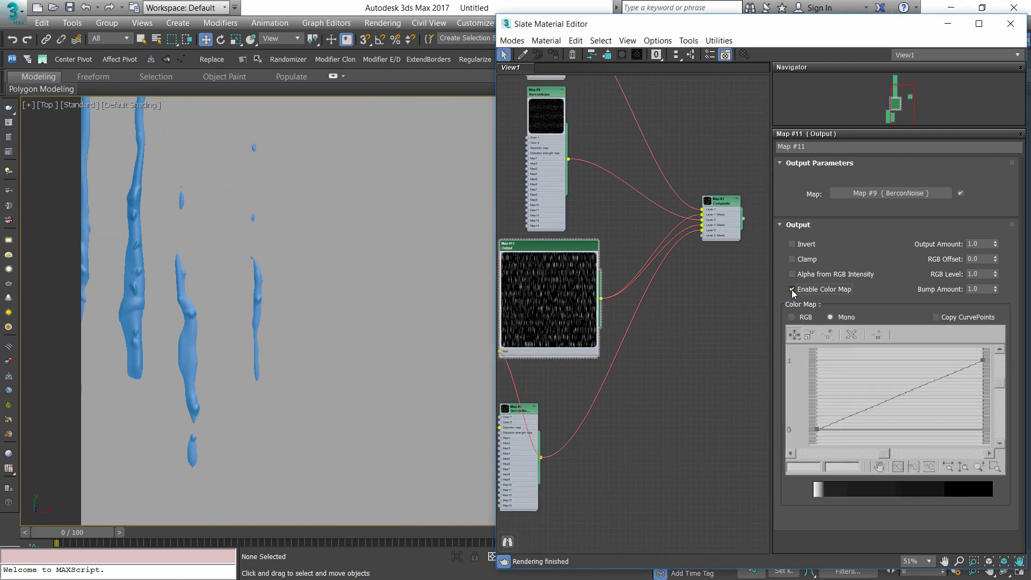
# Disconnect the Output map from the Layer 1 and Layer 2 masks for comparison, and reconnect it to both
pyautogui.moveTo(561, 386); pyautogui.dragTo(637, 359, button='middle')
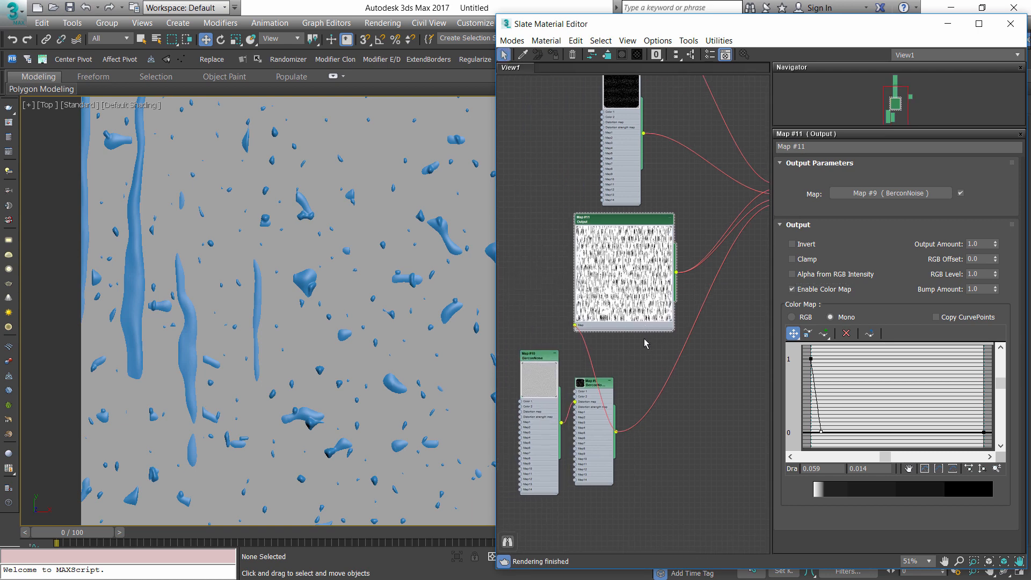
pyautogui.scroll(3, 656, 322)
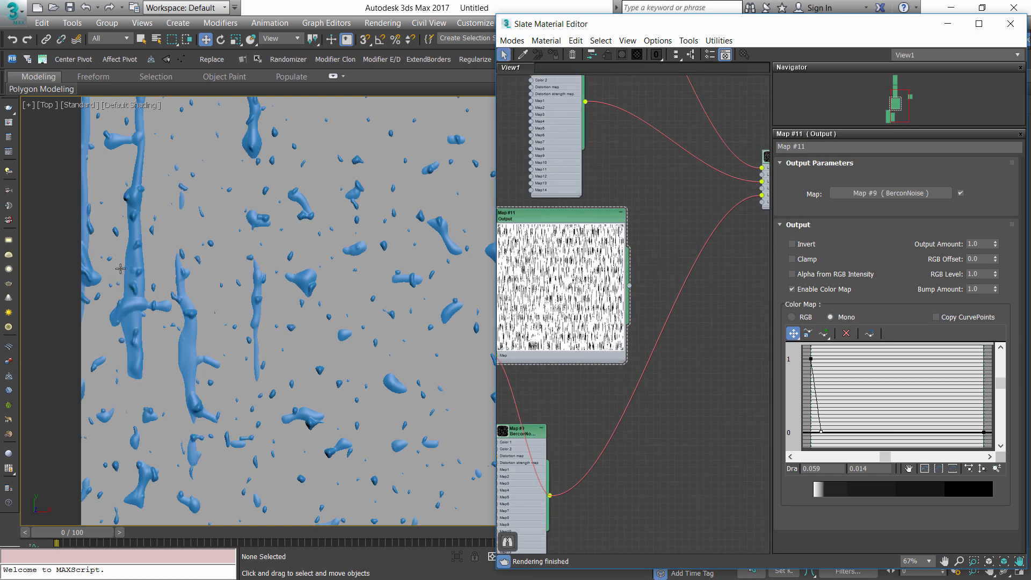
pyautogui.moveTo(681, 323); pyautogui.dragTo(586, 438, button='middle')
pyautogui.moveTo(534, 401); pyautogui.dragTo(669, 304)
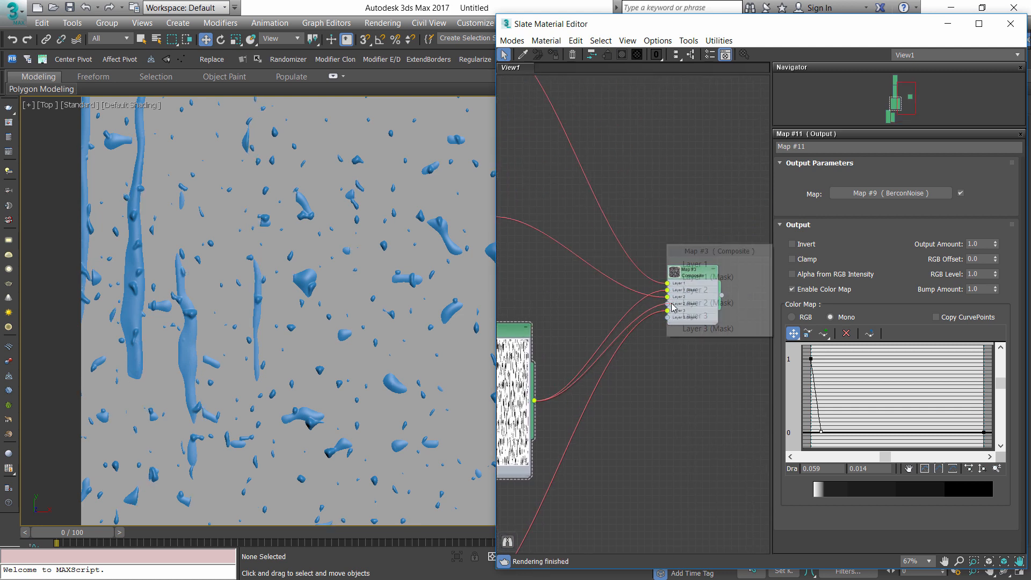
pyautogui.click(646, 369)
pyautogui.moveTo(534, 400); pyautogui.dragTo(668, 304)
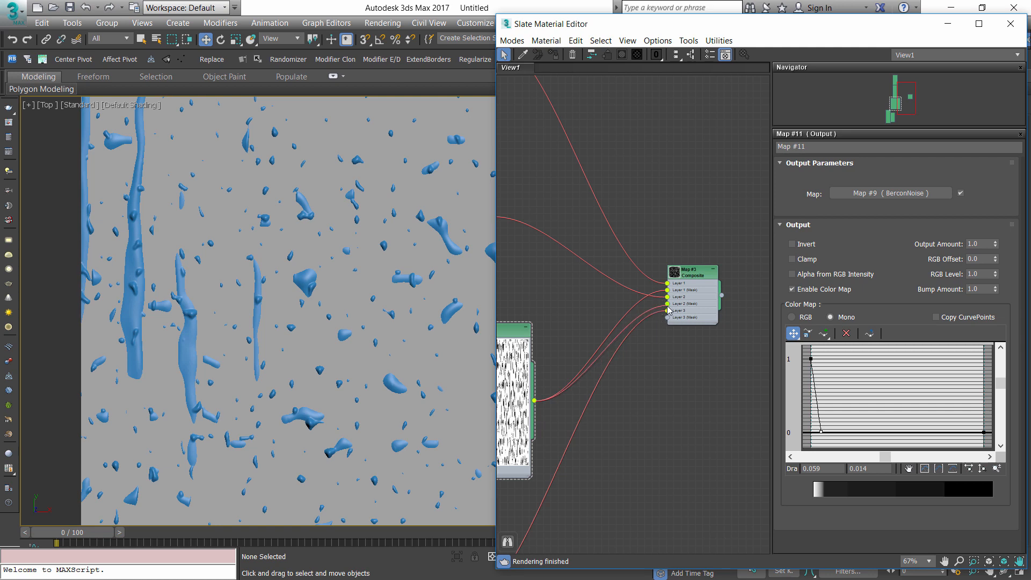
# Examine the masked drops and streaks across the whole plane and review the complete map network
pyautogui.scroll(-5, 315, 330)
pyautogui.moveTo(316, 330); pyautogui.dragTo(157, 201, button='middle')
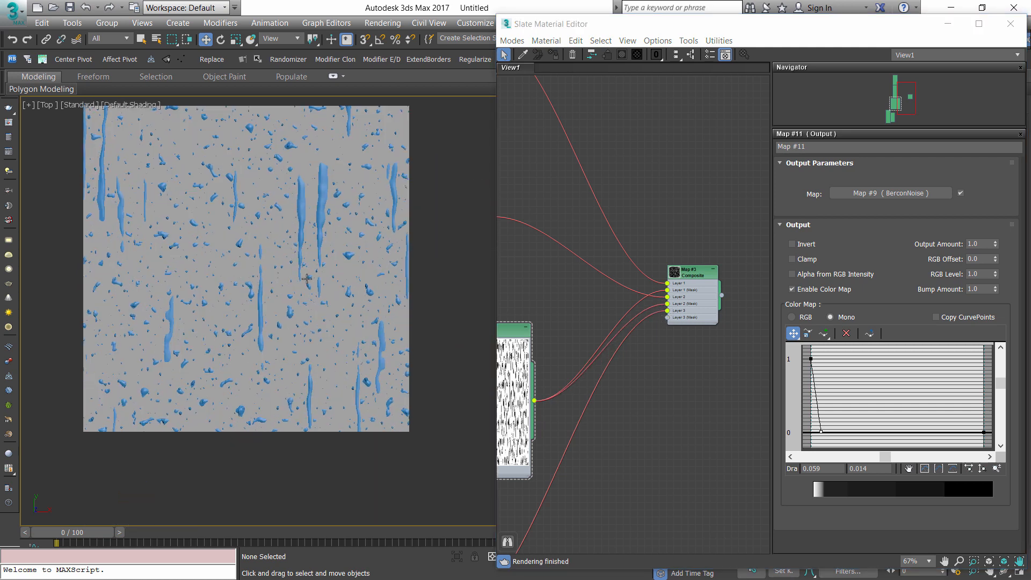
pyautogui.scroll(-5, 351, 242)
pyautogui.scroll(3, 358, 240)
pyautogui.moveTo(360, 241); pyautogui.dragTo(392, 252, button='middle')
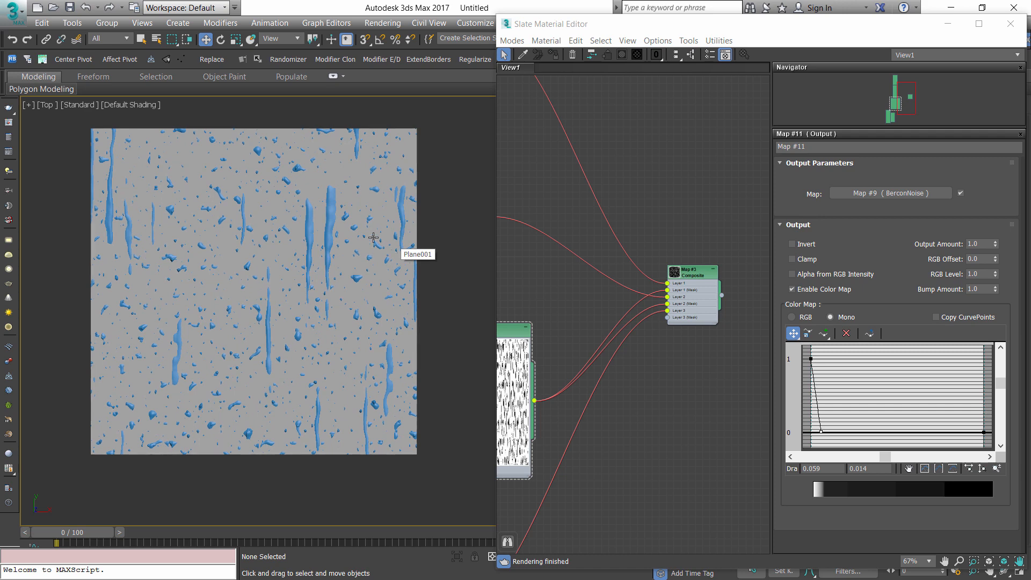
pyautogui.scroll(-6, 586, 330)
pyautogui.moveTo(585, 329); pyautogui.dragTo(627, 309, button='middle')
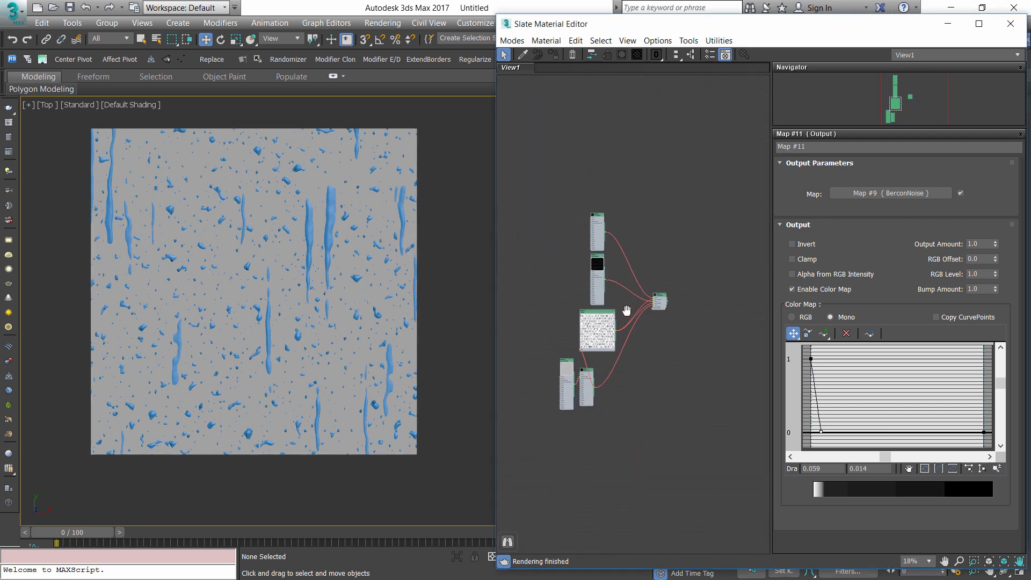
# Shrink the Output map node's enlarged preview and move the node closer to the Composite map
pyautogui.scroll(2, 582, 361)
pyautogui.click(634, 330)
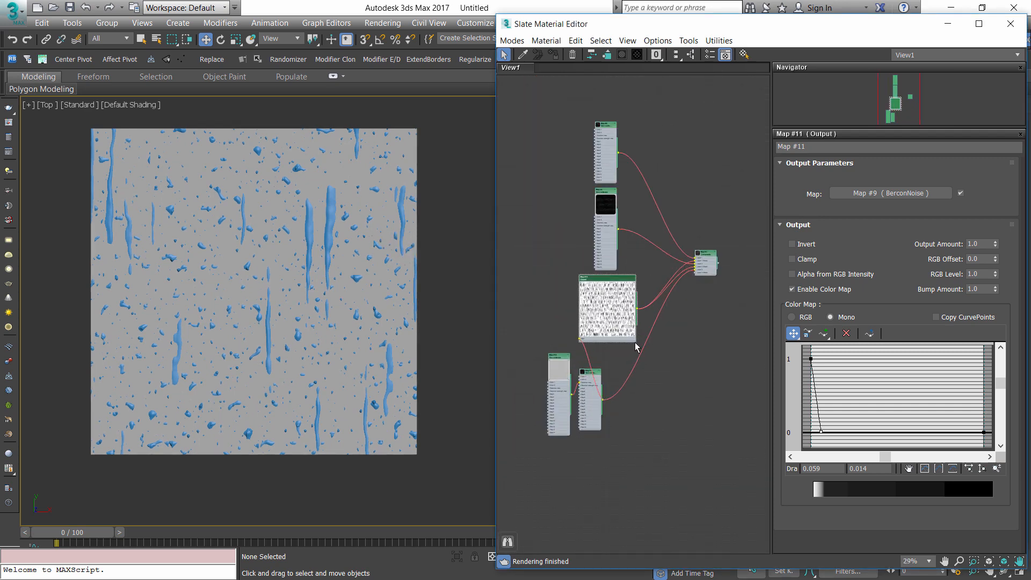
pyautogui.moveTo(635, 342); pyautogui.dragTo(598, 305)
pyautogui.moveTo(587, 298); pyautogui.dragTo(621, 319)
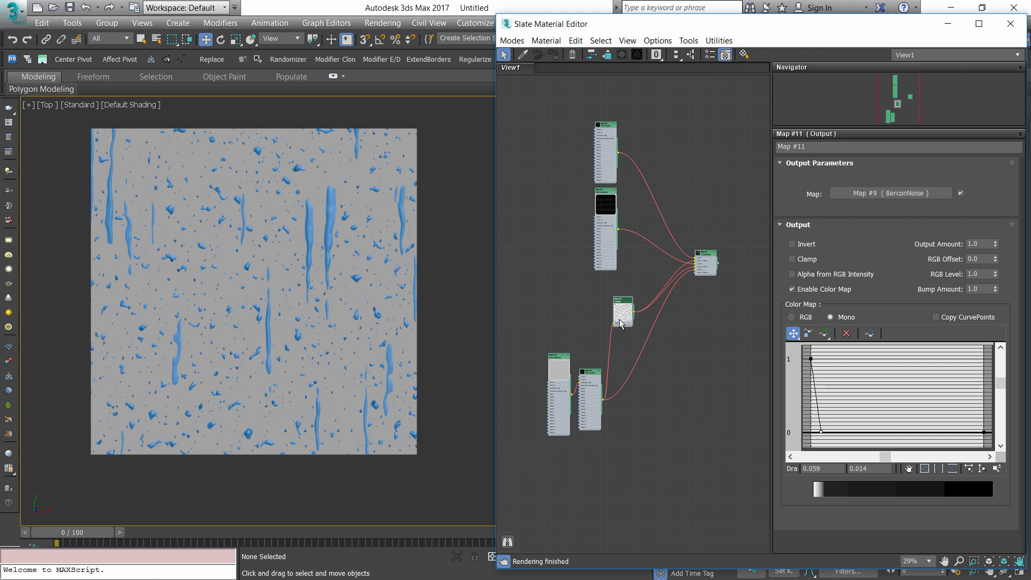
# Align the two lower BerconNoise nodes side by side and line up the two upper BerconNoise nodes above the Output map
pyautogui.scroll(3, 590, 314)
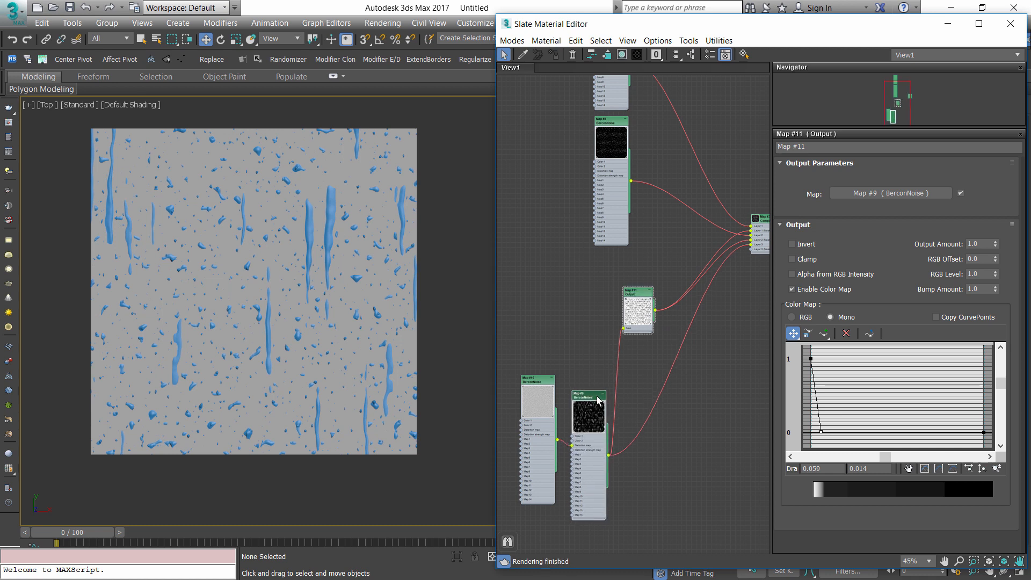
pyautogui.moveTo(641, 308); pyautogui.dragTo(646, 301)
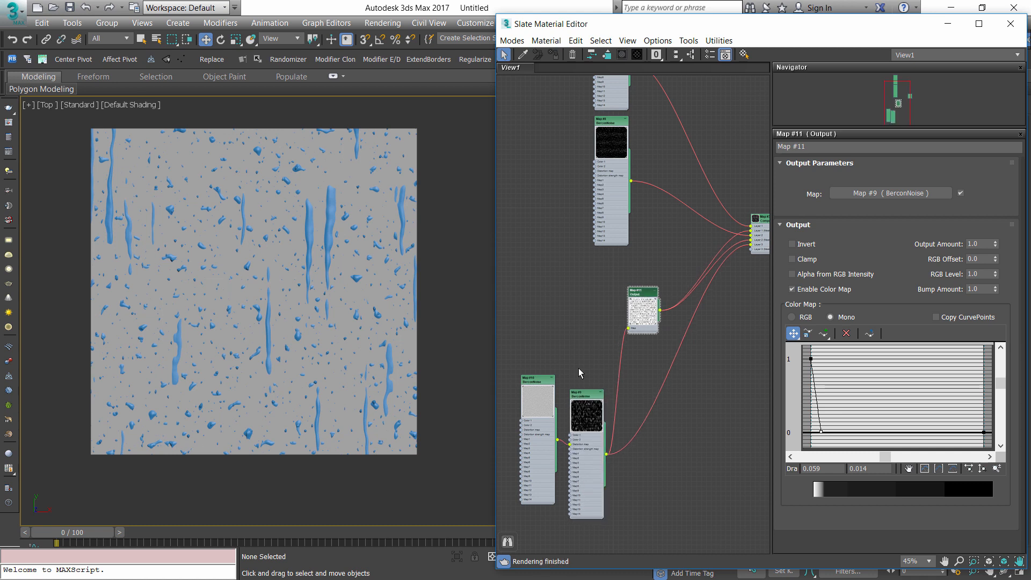
pyautogui.moveTo(537, 394); pyautogui.dragTo(537, 408)
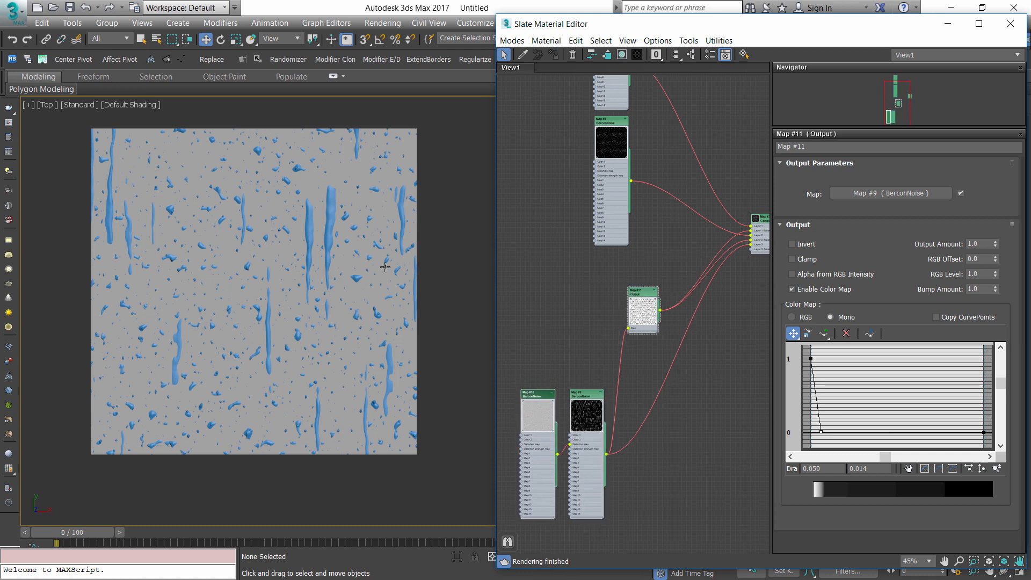
pyautogui.scroll(-3, 669, 275)
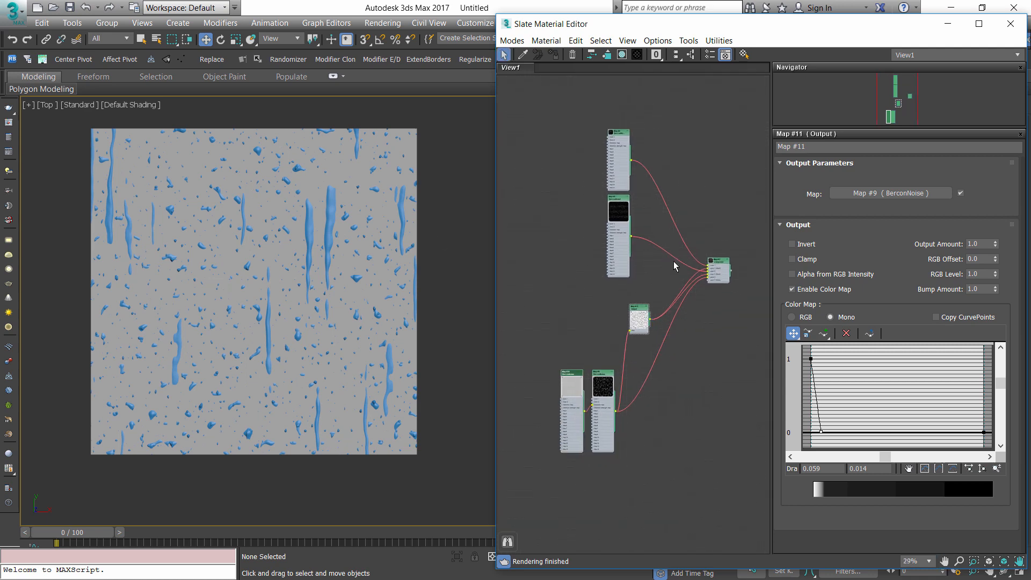
pyautogui.moveTo(582, 123); pyautogui.dragTo(640, 236)
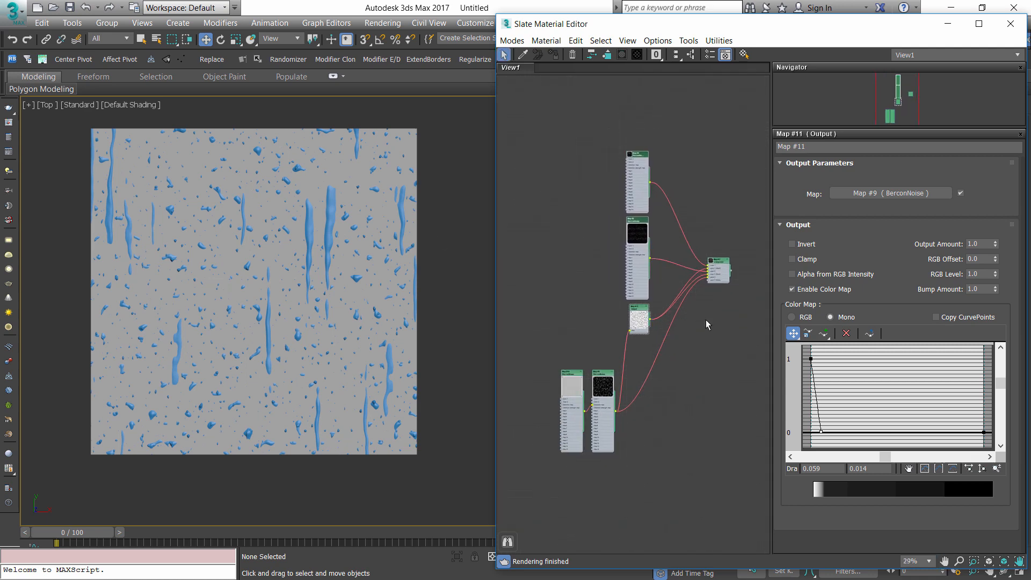
pyautogui.click(724, 346)
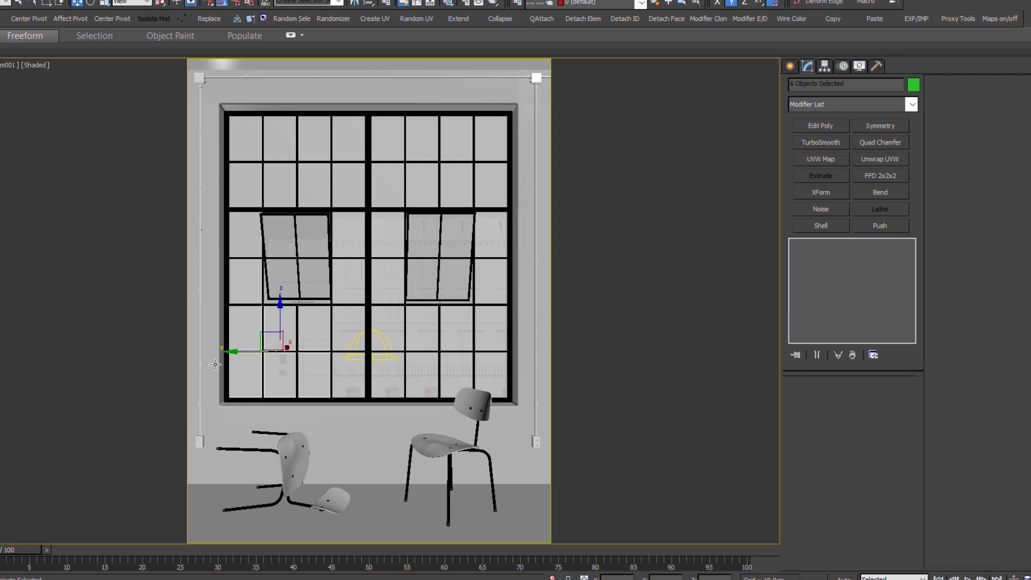
# Isolate the six selected window panes and inspect a single pane from an angled orthographic view
pyautogui.hotkey('alt', 'q')
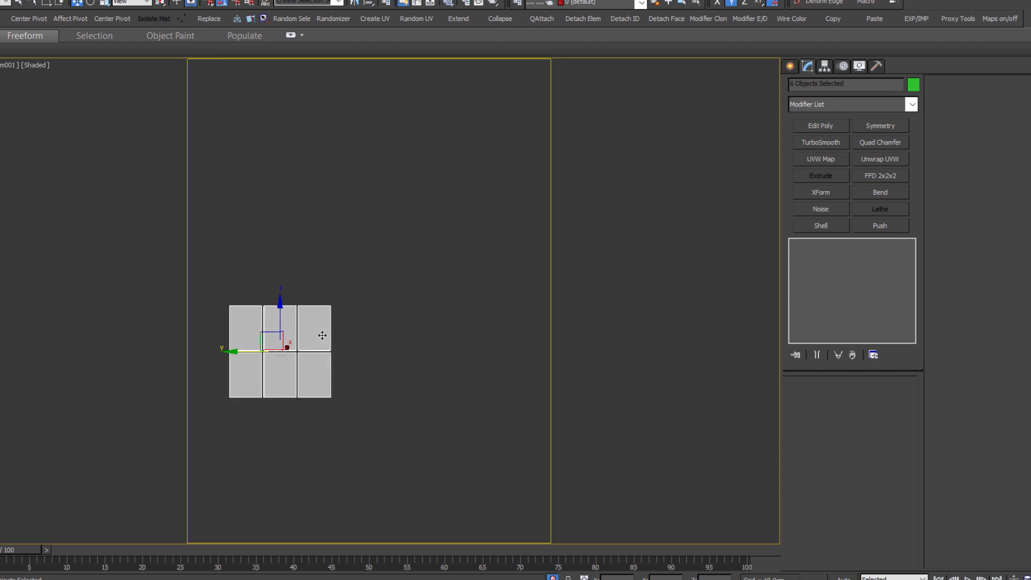
pyautogui.press('u')
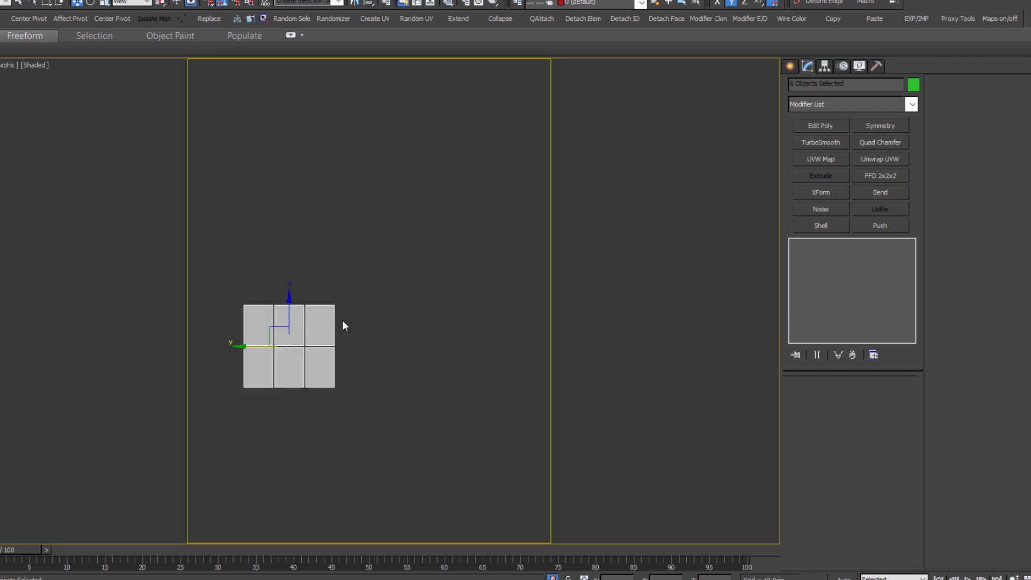
pyautogui.keyDown('alt'); pyautogui.moveTo(339, 335); pyautogui.dragTo(416, 279, button='middle'); pyautogui.keyUp('alt')
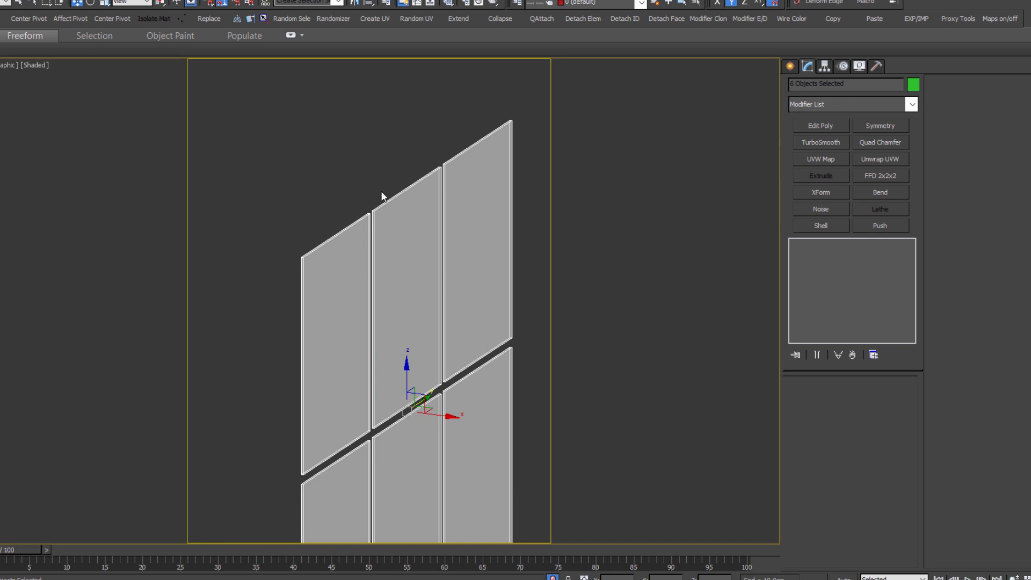
pyautogui.click(456, 214)
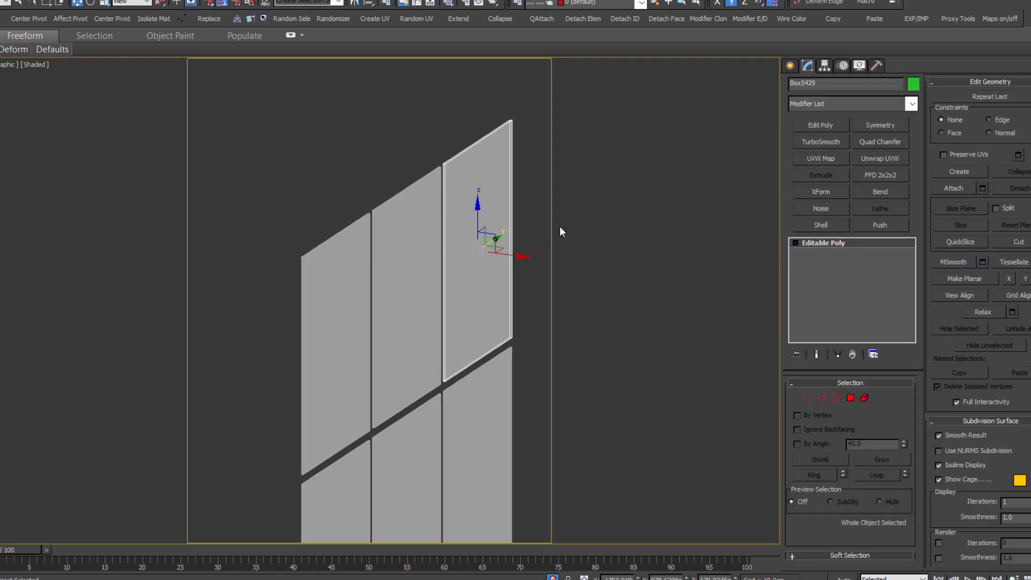
pyautogui.moveTo(388, 285)
pyautogui.keyDown('alt'); pyautogui.mouseDown(button='middle')
pyautogui.moveTo(329, 265)
pyautogui.moveTo(431, 270)
pyautogui.moveTo(345, 285)
pyautogui.moveTo(370, 280)
pyautogui.mouseUp(button='middle'); pyautogui.keyUp('alt')
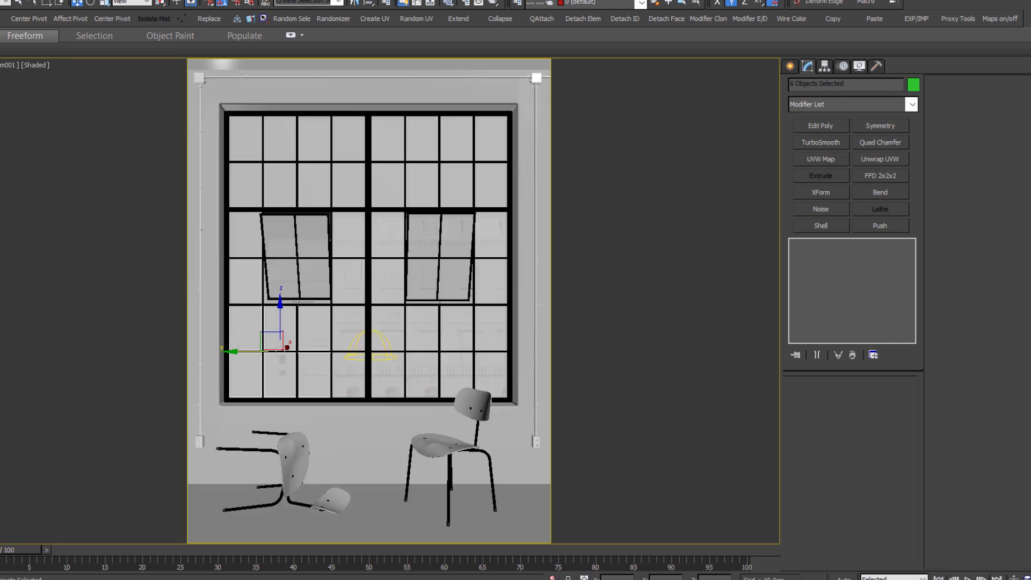
# Frame the six isolated window panes in an angled perspective view for test rendering
pyautogui.press('u')
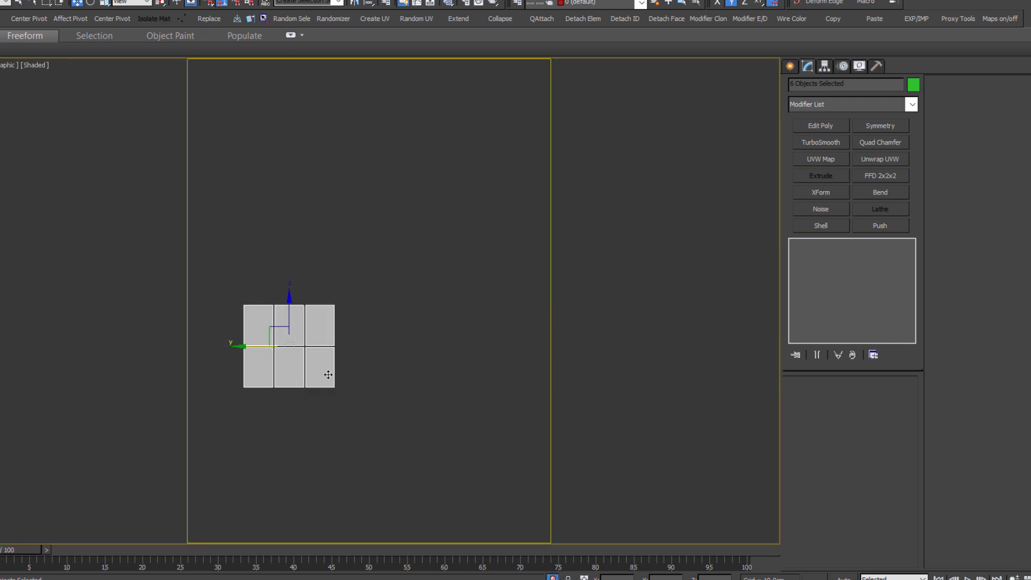
pyautogui.press('z')
pyautogui.keyDown('alt'); pyautogui.moveTo(332, 354); pyautogui.dragTo(367, 344, button='middle'); pyautogui.keyUp('alt')
pyautogui.scroll(-6, 367, 344)
pyautogui.scroll(2, 367, 344)
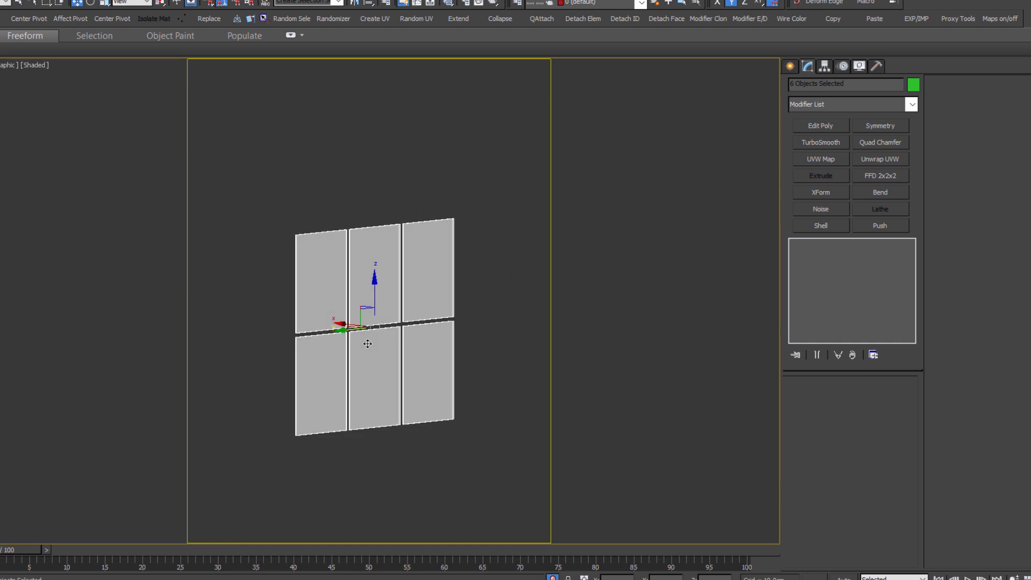
pyautogui.press('p')
pyautogui.scroll(-3, 367, 343)
pyautogui.keyDown('alt'); pyautogui.moveTo(280, 276); pyautogui.dragTo(412, 256, button='middle'); pyautogui.keyUp('alt')
pyautogui.scroll(4, 428, 254)
pyautogui.scroll(-4, 417, 267)
pyautogui.scroll(2, 442, 257)
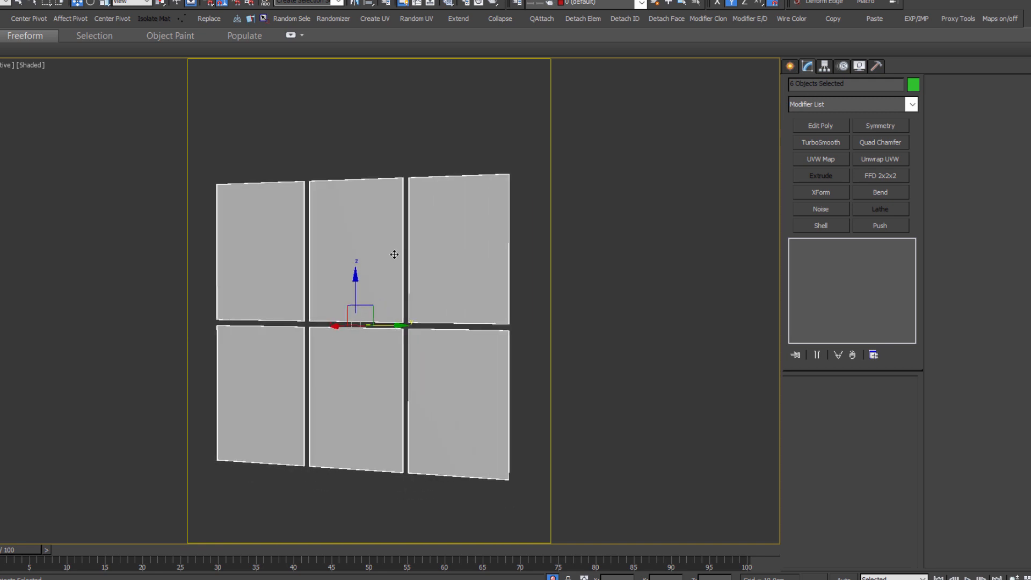
# Test-render the panes with the frame buffer exposure lowered to -4.47 and region rendering turned off
pyautogui.hotkey('shift', 'q')
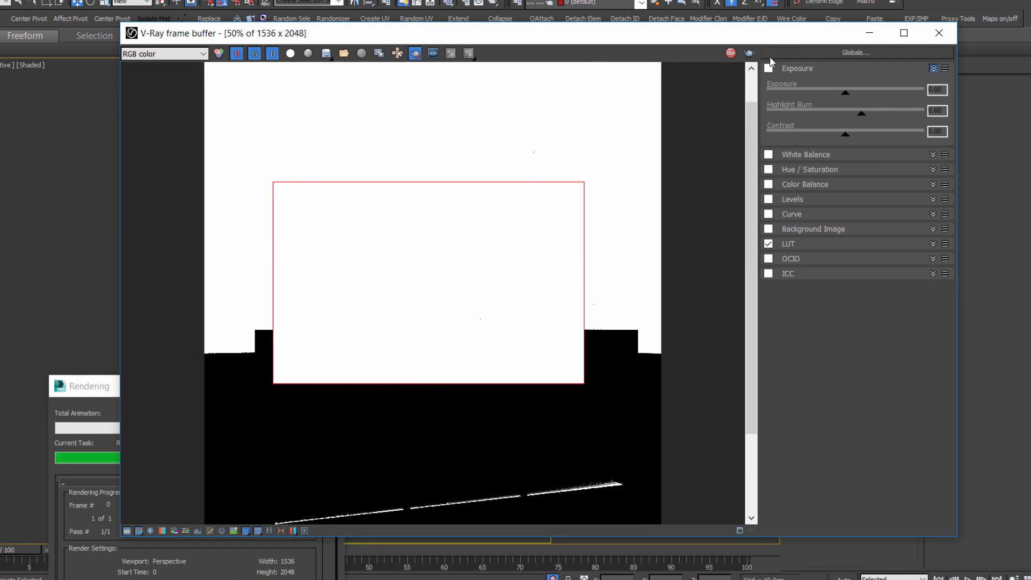
pyautogui.moveTo(845, 92); pyautogui.dragTo(775, 97)
pyautogui.click(415, 53)
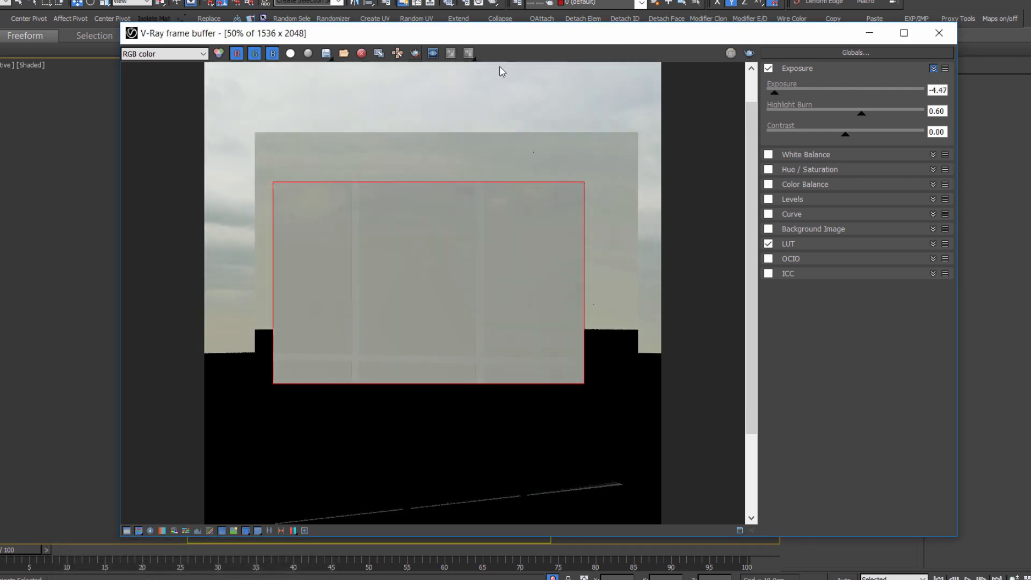
pyautogui.click(749, 54)
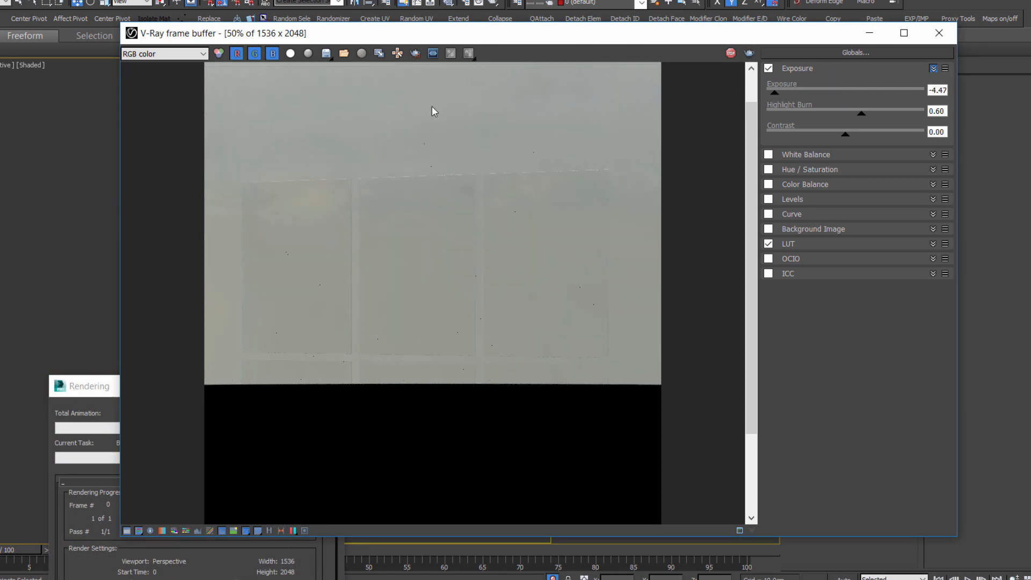
# Limit the render region to the upper middle pane and set the exposure to -3.79
pyautogui.click(415, 53)
pyautogui.moveTo(354, 171); pyautogui.dragTo(481, 365)
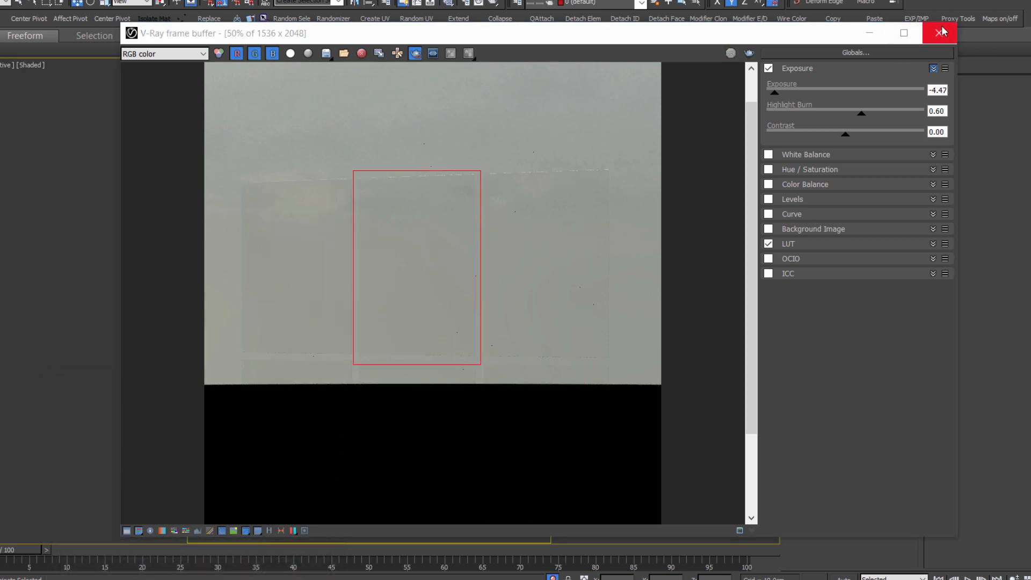
pyautogui.moveTo(775, 101); pyautogui.dragTo(789, 100)
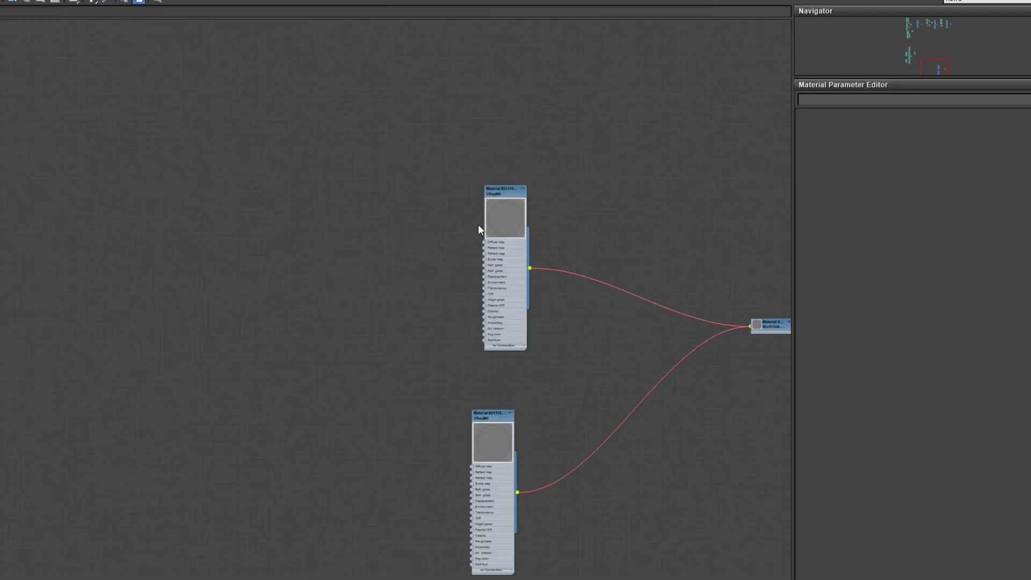
# Add a Composite map to the Bump map input of the upper VRayMtl material
pyautogui.scroll(5, 479, 228)
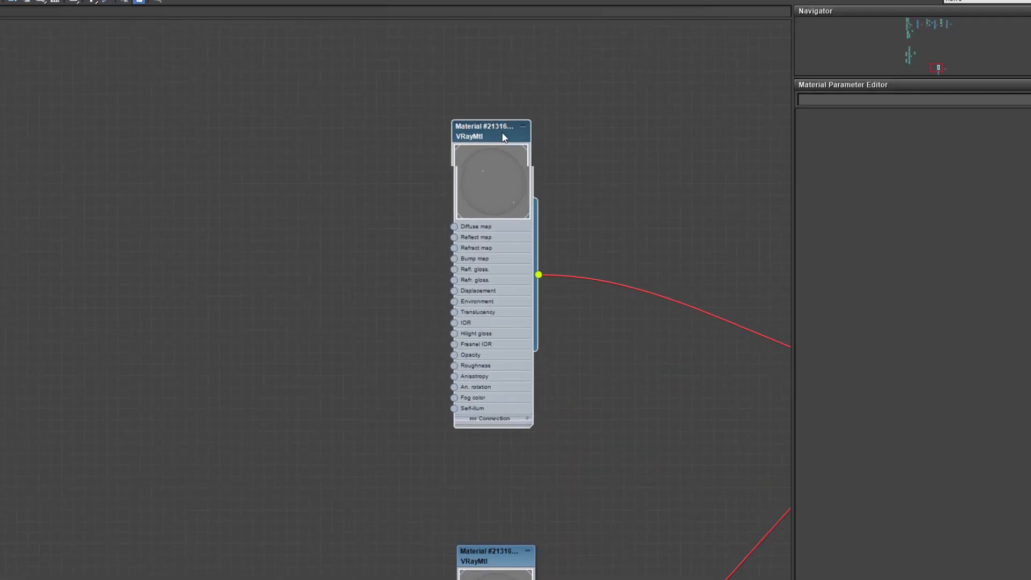
pyautogui.scroll(1, 378, 329)
pyautogui.moveTo(473, 312); pyautogui.dragTo(536, 314, button='middle')
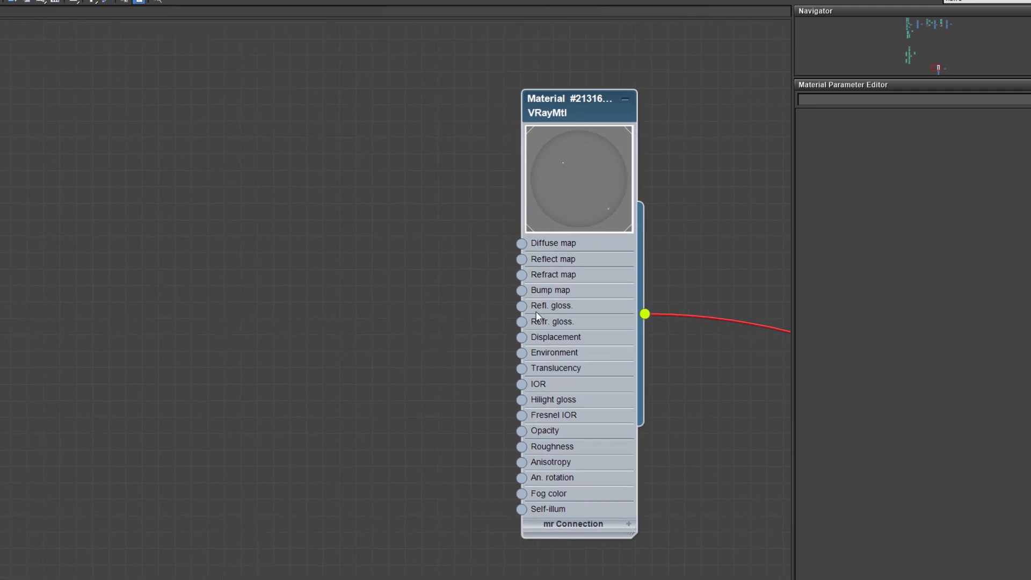
pyautogui.moveTo(521, 291); pyautogui.dragTo(253, 237)
pyautogui.moveTo(313, 246)
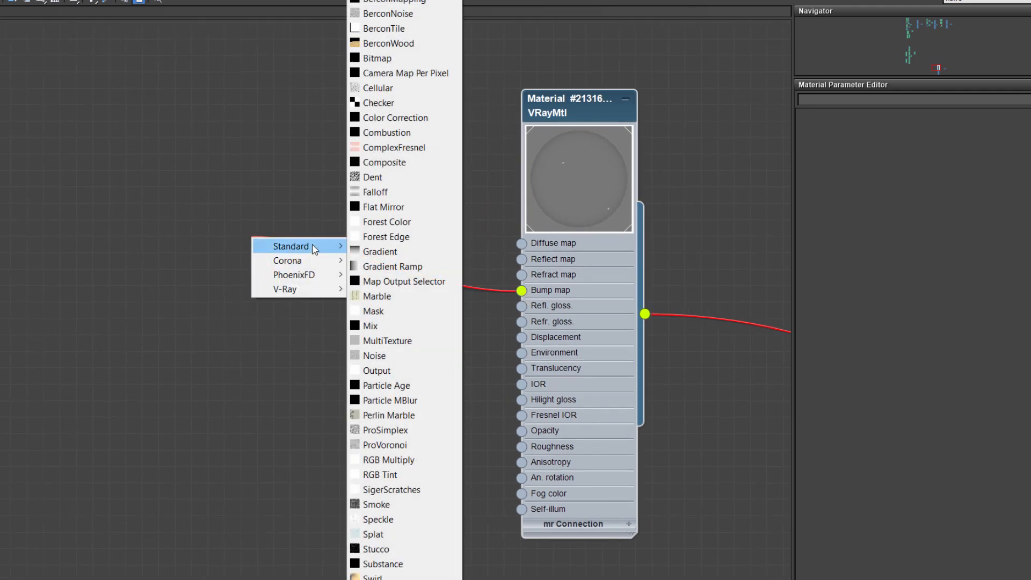
pyautogui.click(396, 163)
# Add a BerconNoise map to Layer 1 of the Composite map and set its size to 3.0
pyautogui.moveTo(146, 306); pyautogui.dragTo(455, 341, button='middle')
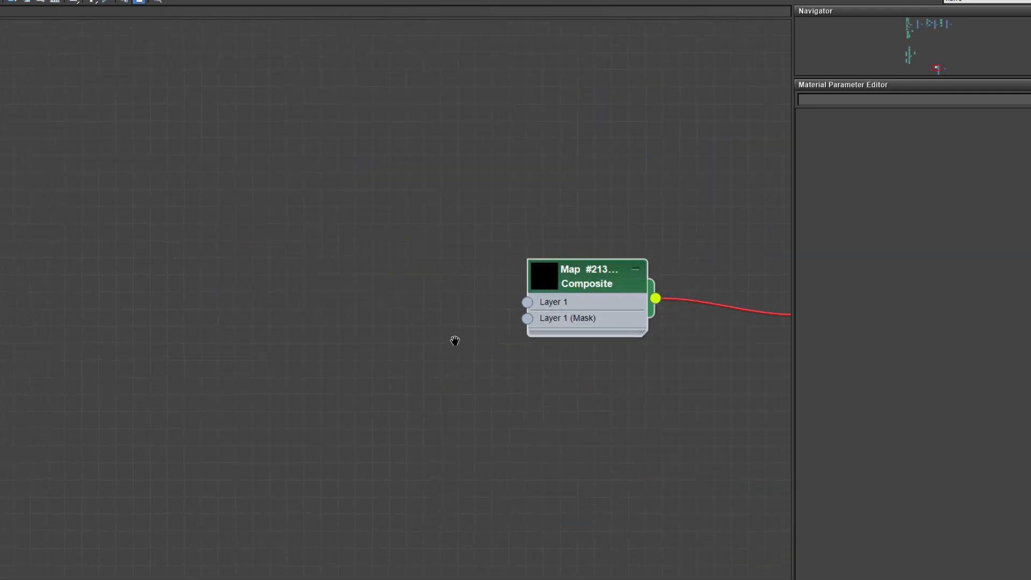
pyautogui.moveTo(528, 303); pyautogui.dragTo(233, 181)
pyautogui.moveTo(283, 189)
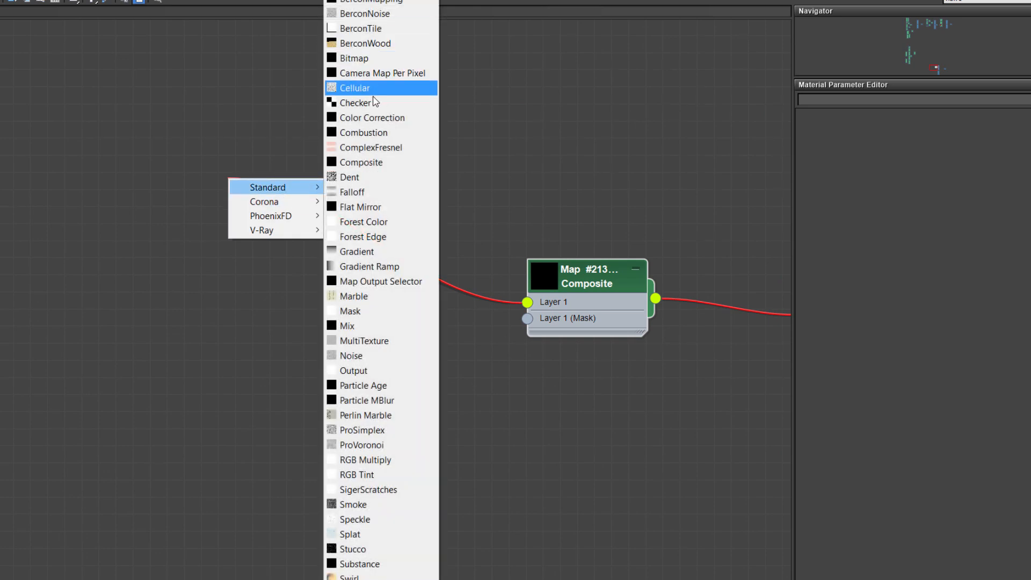
pyautogui.click(370, 13)
pyautogui.moveTo(184, 179); pyautogui.dragTo(229, 56)
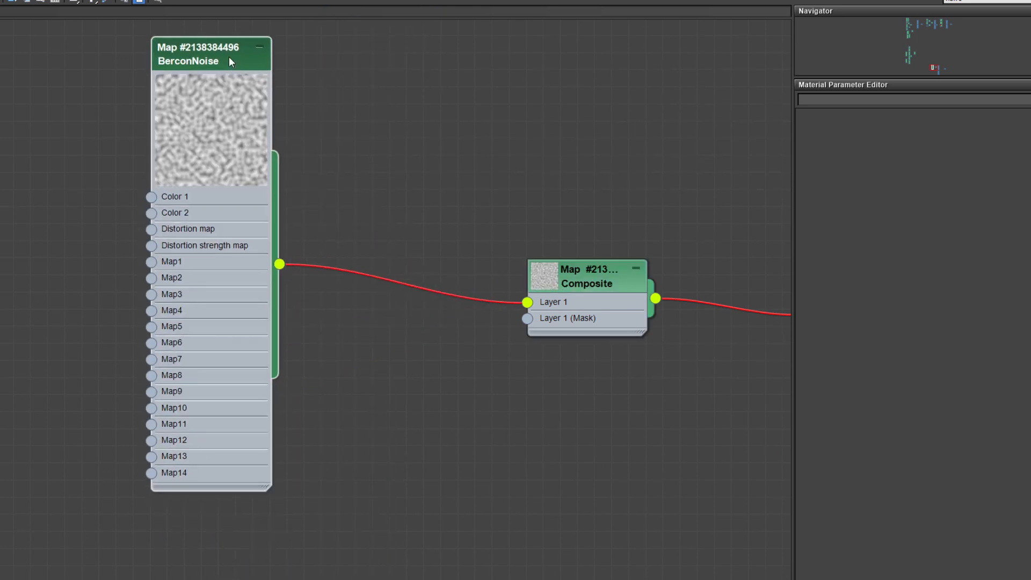
pyautogui.moveTo(294, 175); pyautogui.dragTo(376, 241, button='middle')
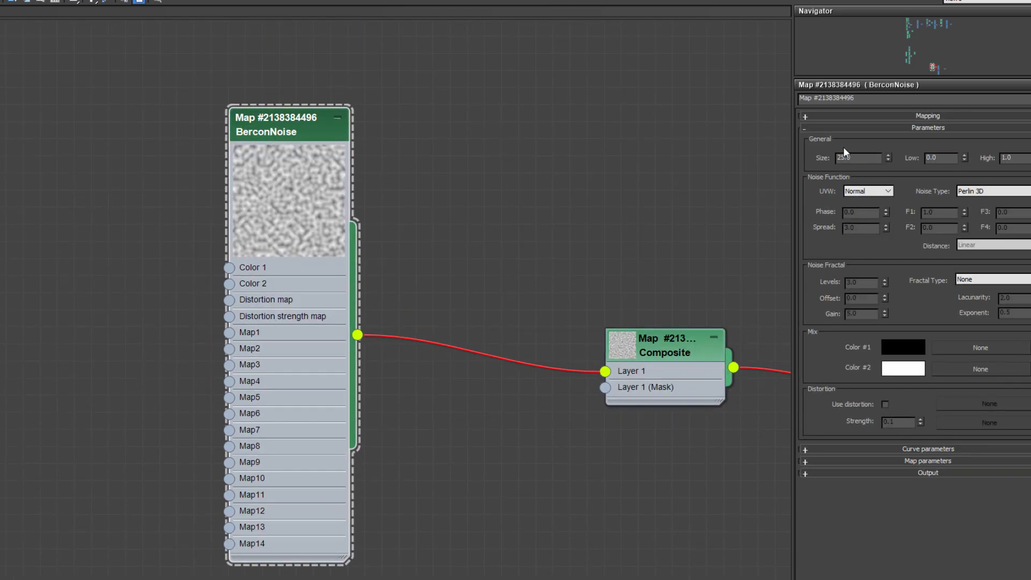
pyautogui.write('5')
pyautogui.press('Return')
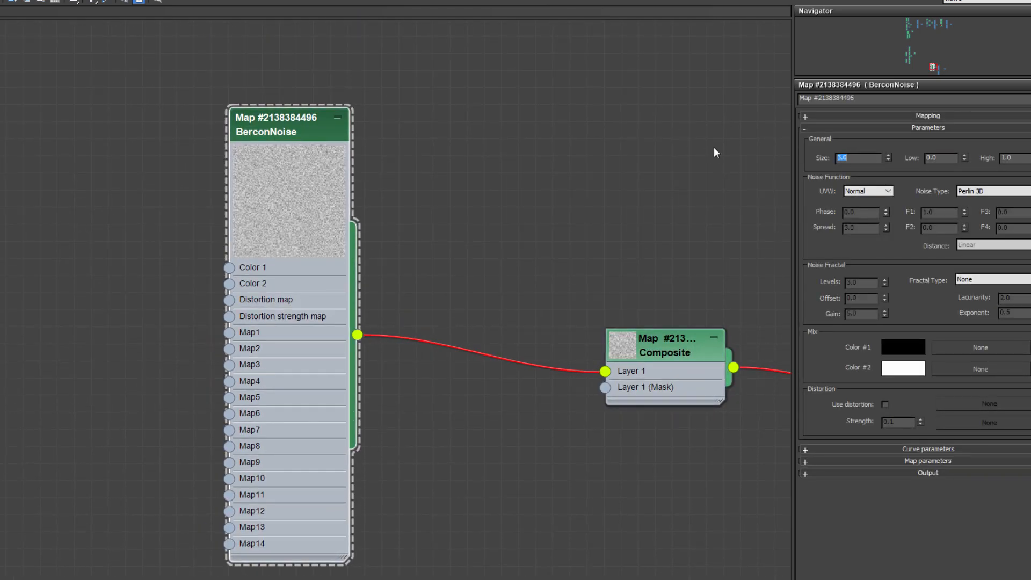
# Render the pane region and examine the effect of the noise bump on the glass up close
pyautogui.hotkey('shift', 'q')
pyautogui.scroll(2, 447, 267)
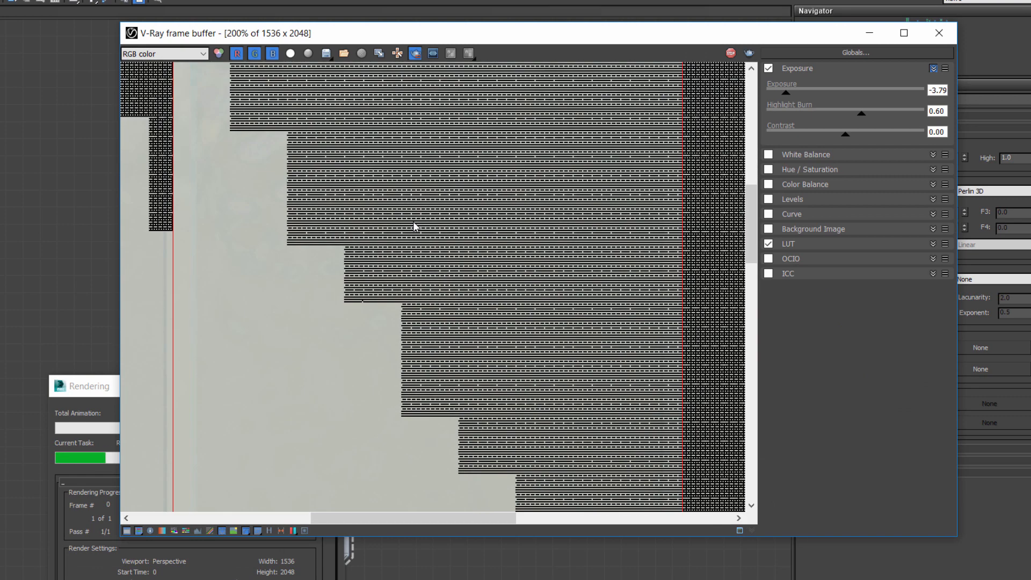
pyautogui.scroll(-1, 414, 220)
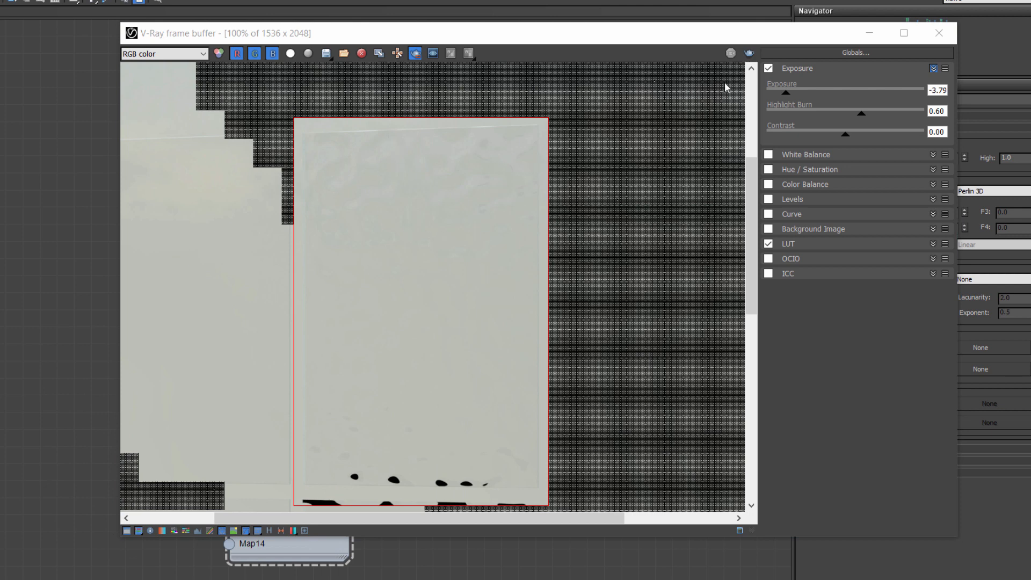
pyautogui.click(942, 39)
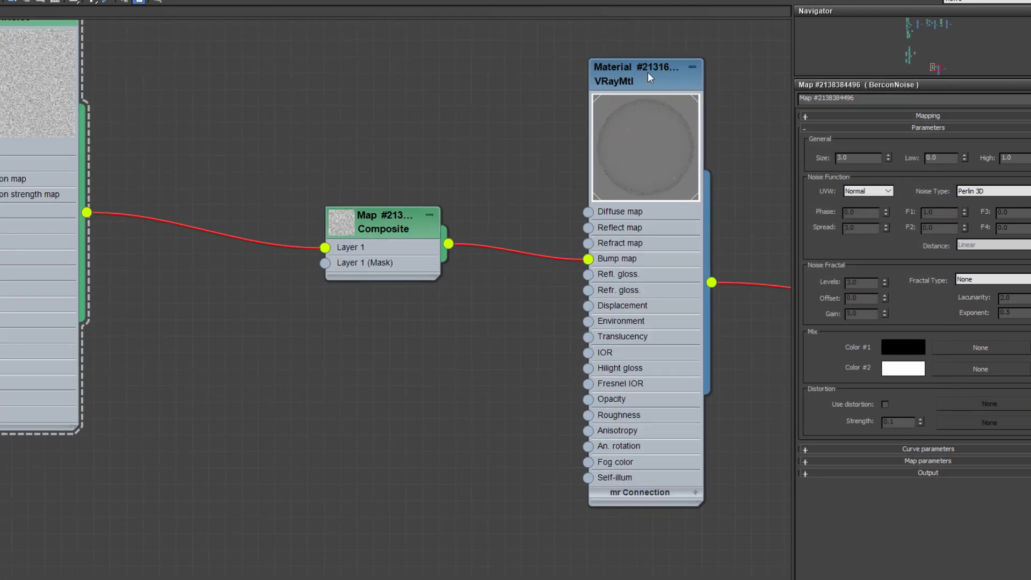
# Set the bump amount of the VRayMtl material to 20
pyautogui.doubleClick(649, 73)
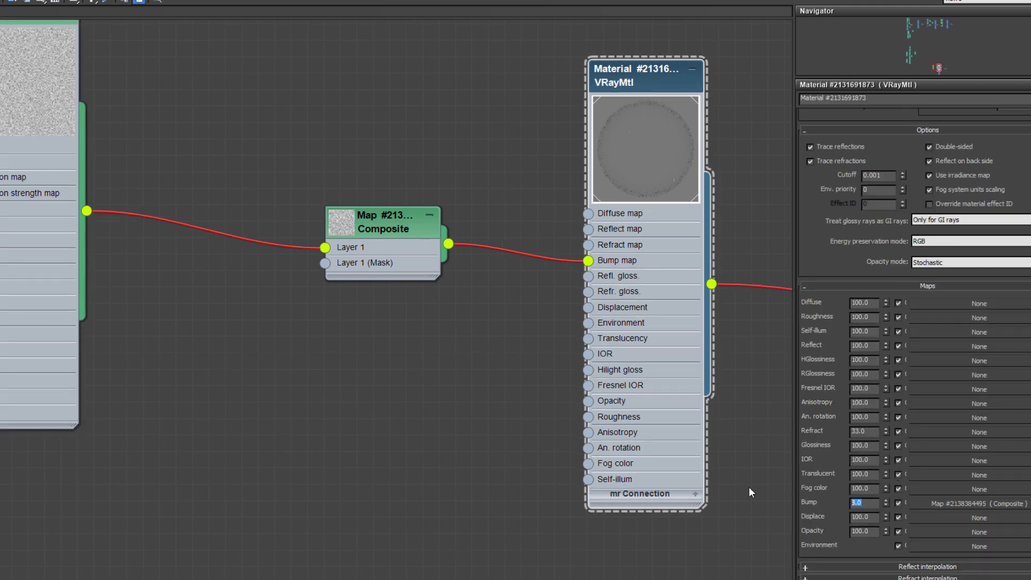
pyautogui.write('20')
pyautogui.press('Return')
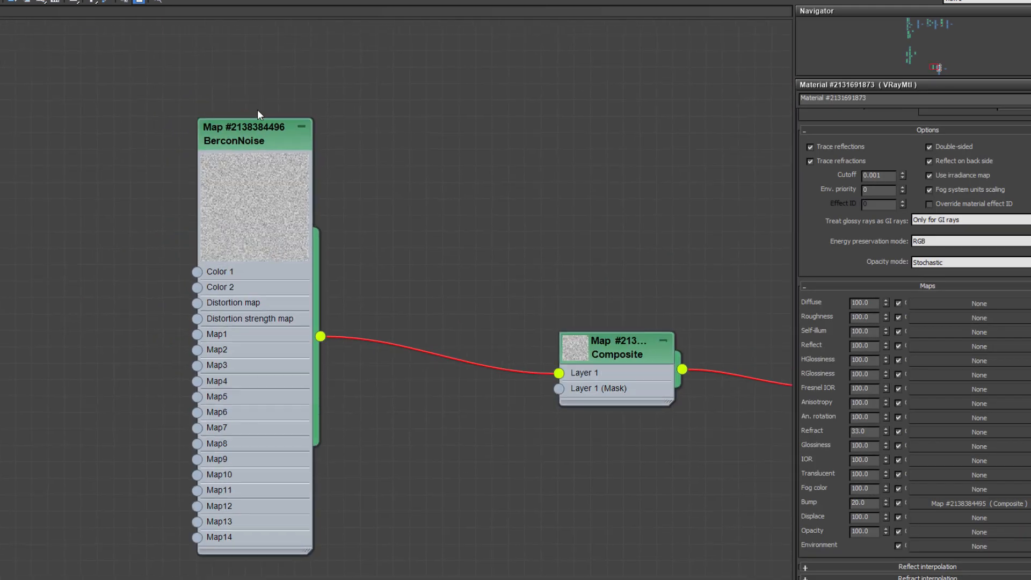
# Set the Low value of the BerconNoise map to 0.6 and test-render the pane region
pyautogui.doubleClick(247, 140)
pyautogui.hotkey('ctrl', 'a')
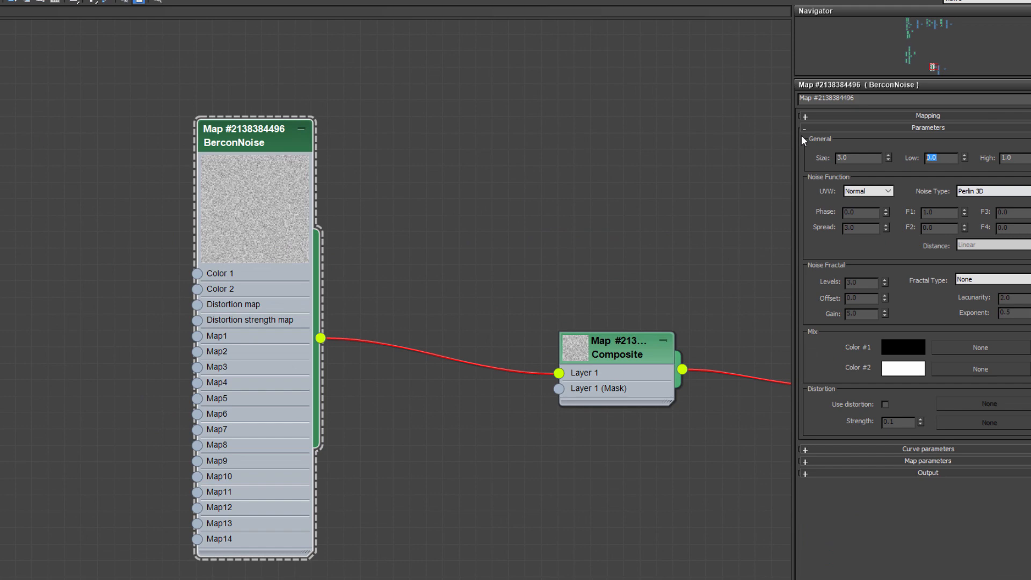
pyautogui.write('0.5')
pyautogui.press('Return')
pyautogui.write('0.6')
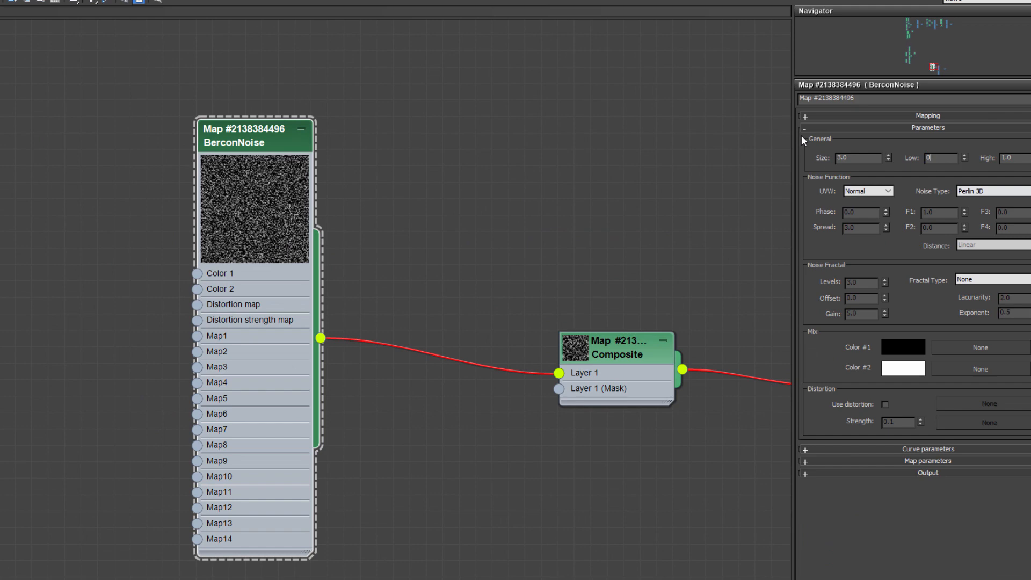
pyautogui.press('Return')
pyautogui.hotkey('shift', 'q')
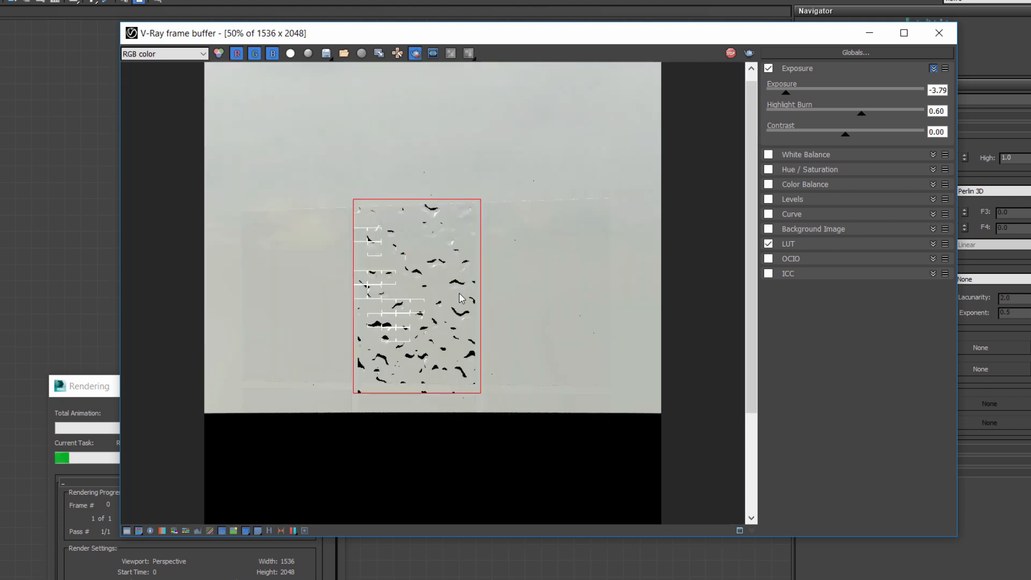
pyautogui.scroll(1, 460, 298)
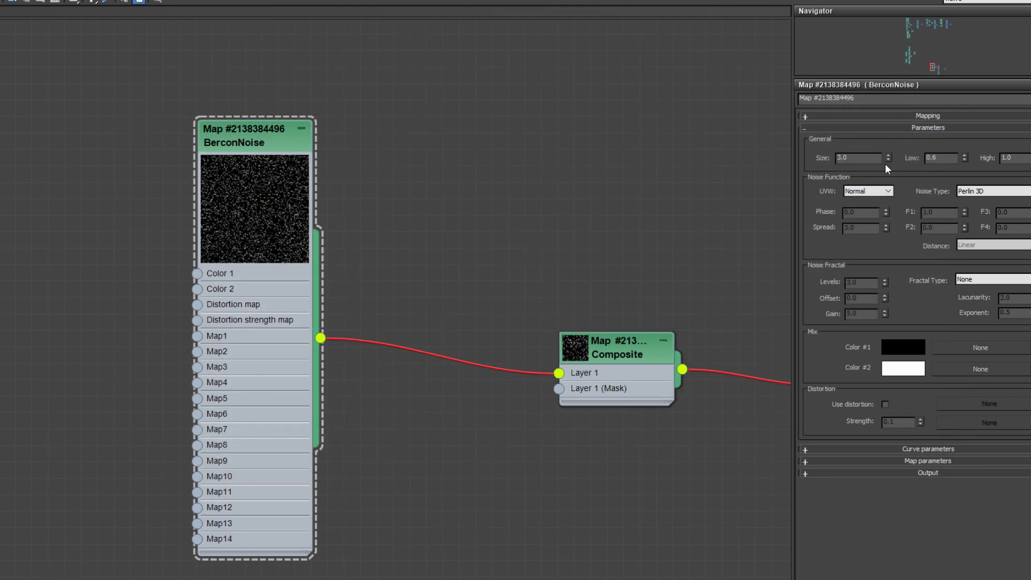
# Set the BerconNoise map's size to 1.0 and render the pane region to examine the finer bump
pyautogui.write('1')
pyautogui.press('Return')
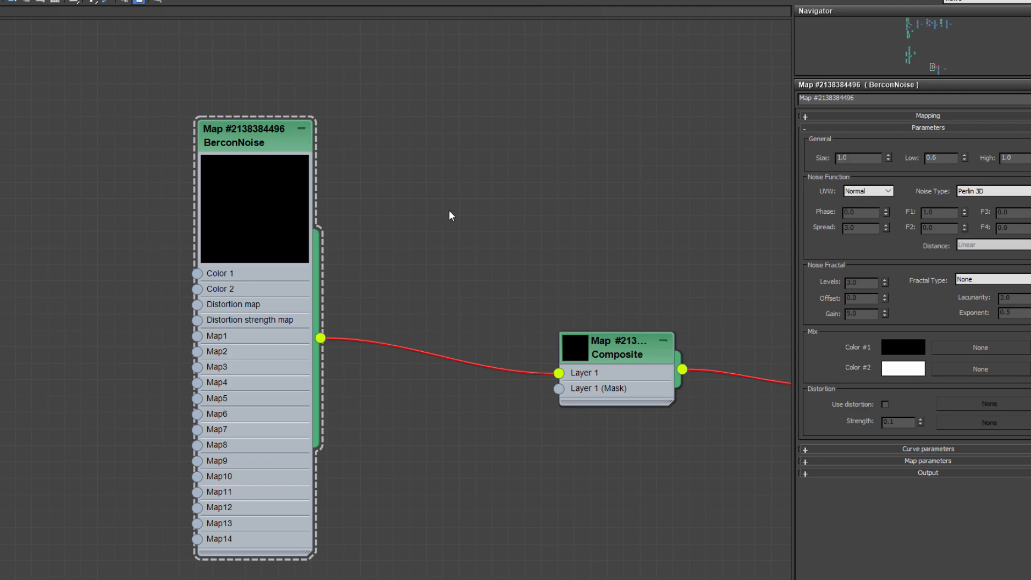
pyautogui.hotkey('shift', 'q')
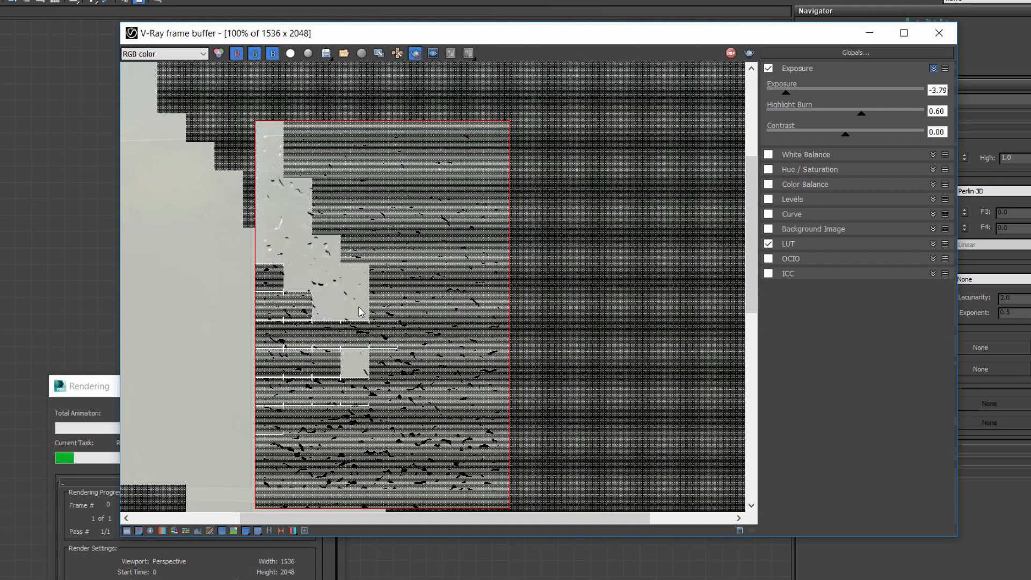
pyautogui.scroll(1, 359, 313)
pyautogui.scroll(-1, 360, 313)
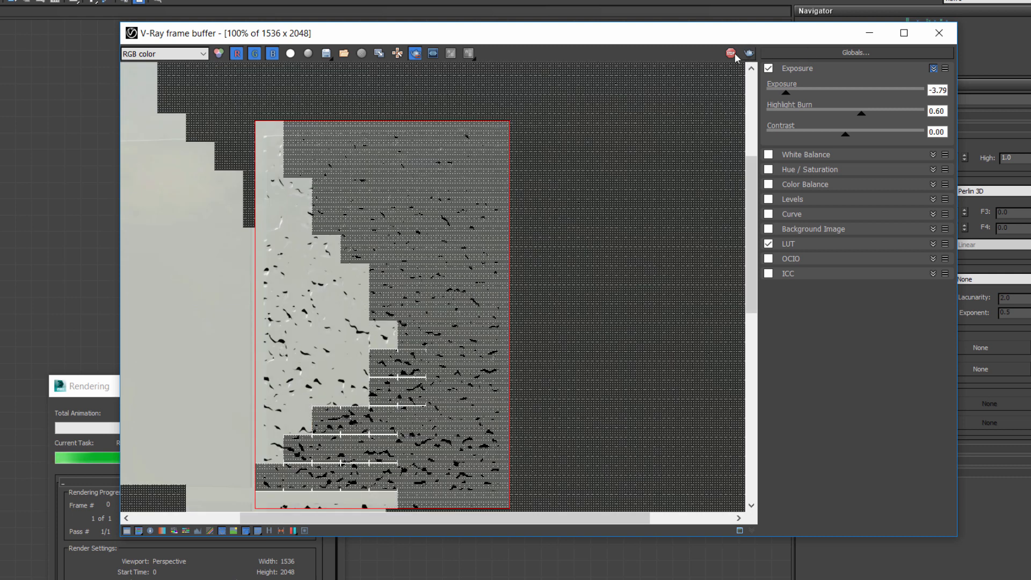
# Set the BerconNoise map's size to 1.2 and its Low value to 0.65, and test-render the pane
pyautogui.click(942, 205)
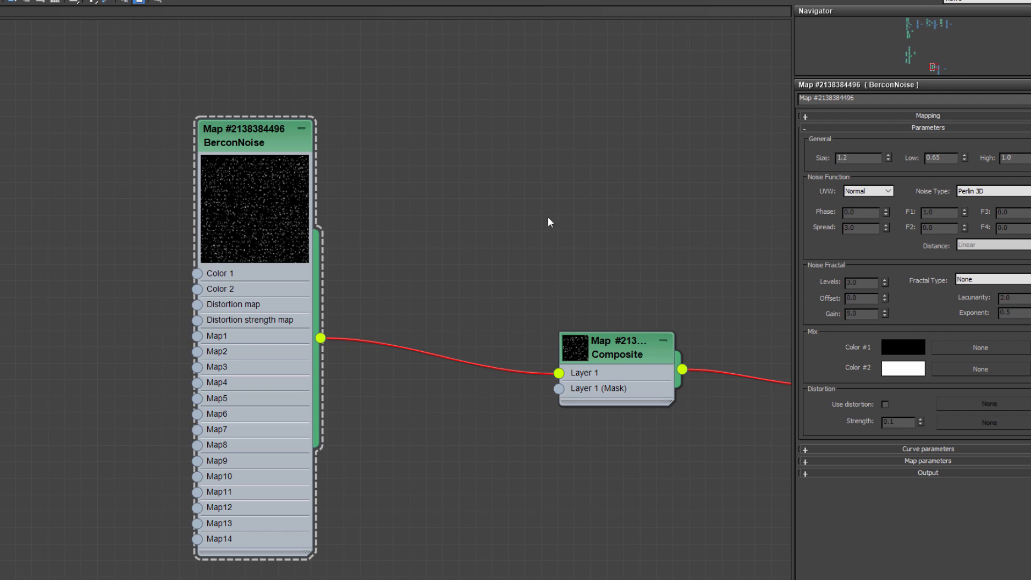
pyautogui.hotkey('shift', 'q')
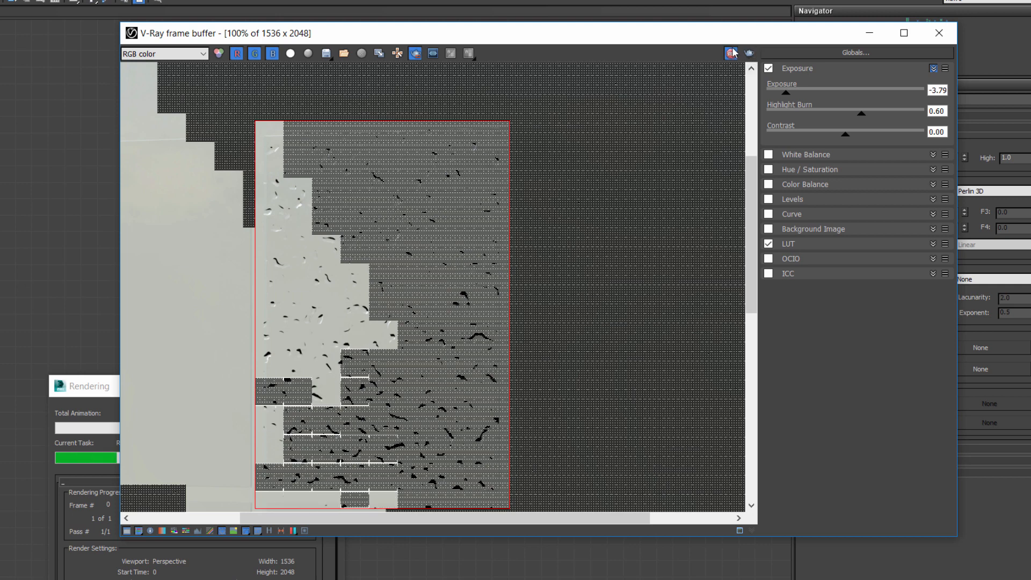
pyautogui.click(939, 33)
# Duplicate the BerconNoise map below the original and connect the copy to Layer 1 of the Composite map
pyautogui.keyDown('shift'); pyautogui.moveTo(262, 90); pyautogui.dragTo(257, 438); pyautogui.keyUp('shift')
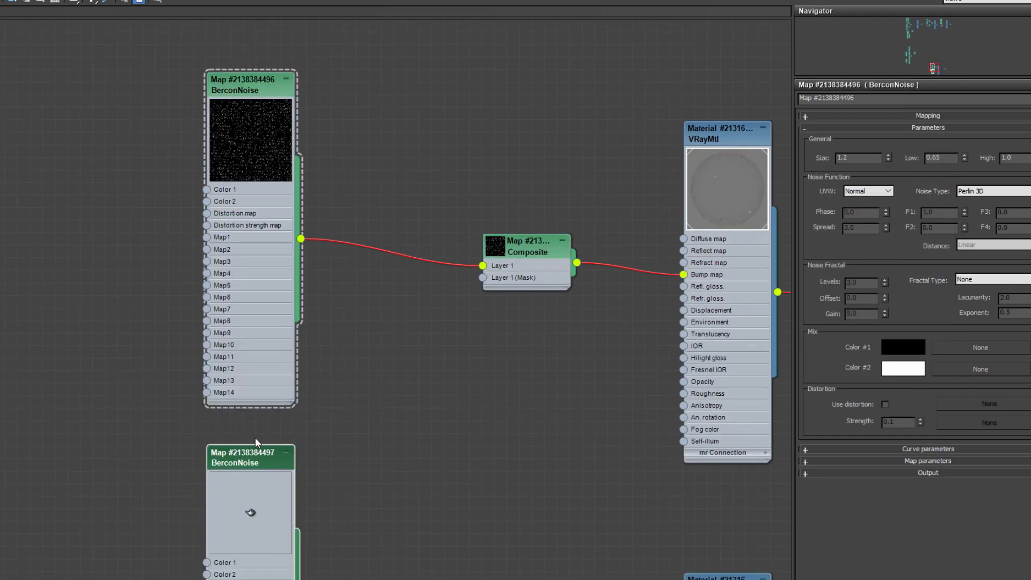
pyautogui.scroll(-1, 394, 360)
pyautogui.moveTo(396, 362); pyautogui.dragTo(397, 239, button='middle')
pyautogui.moveTo(517, 144)
pyautogui.mouseDown()
pyautogui.moveTo(541, 201)
pyautogui.moveTo(527, 153)
pyautogui.mouseUp()
pyautogui.scroll(2, 343, 451)
# Set both the size and the Low value of the copied BerconNoise map to 0.7 and test-render the pane
pyautogui.click(257, 276)
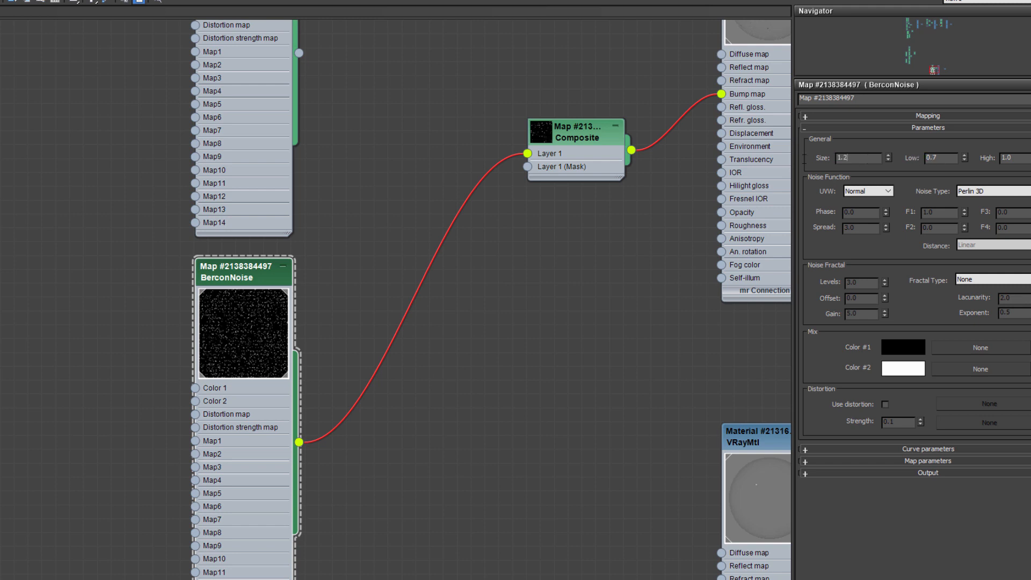
pyautogui.write('1.2')
pyautogui.press('Return')
pyautogui.hotkey('shift', 'q')
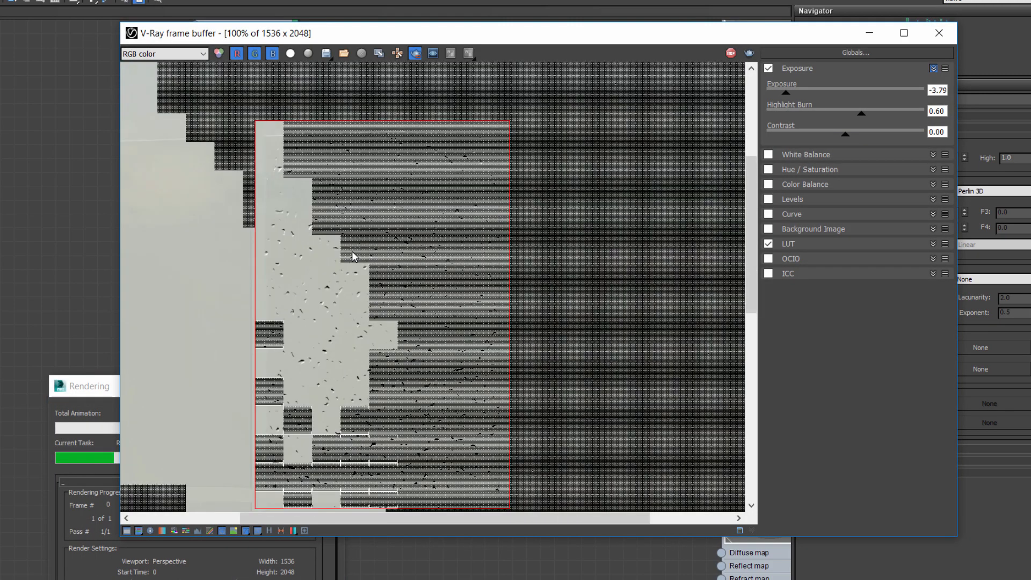
pyautogui.click(731, 52)
pyautogui.click(939, 33)
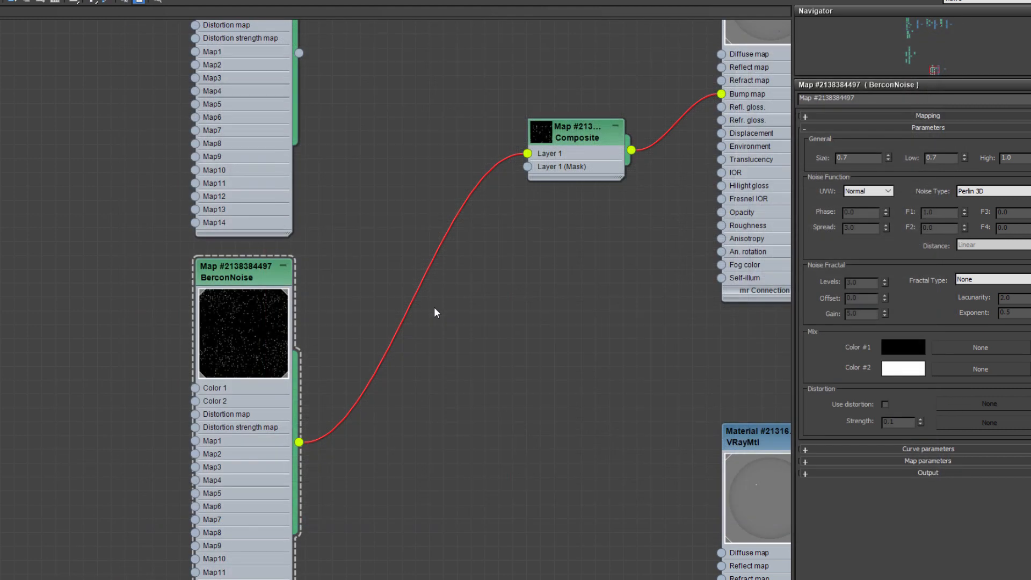
# Add a second layer to the Composite map and reconnect the original BerconNoise map to Layer 1
pyautogui.doubleClick(590, 138)
pyautogui.click(981, 148)
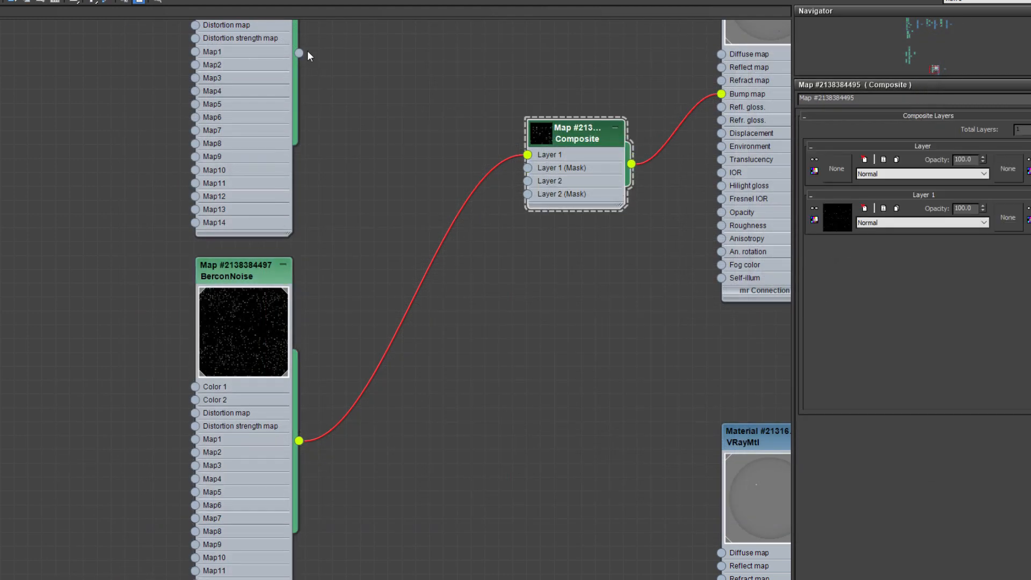
pyautogui.moveTo(299, 52); pyautogui.dragTo(528, 155)
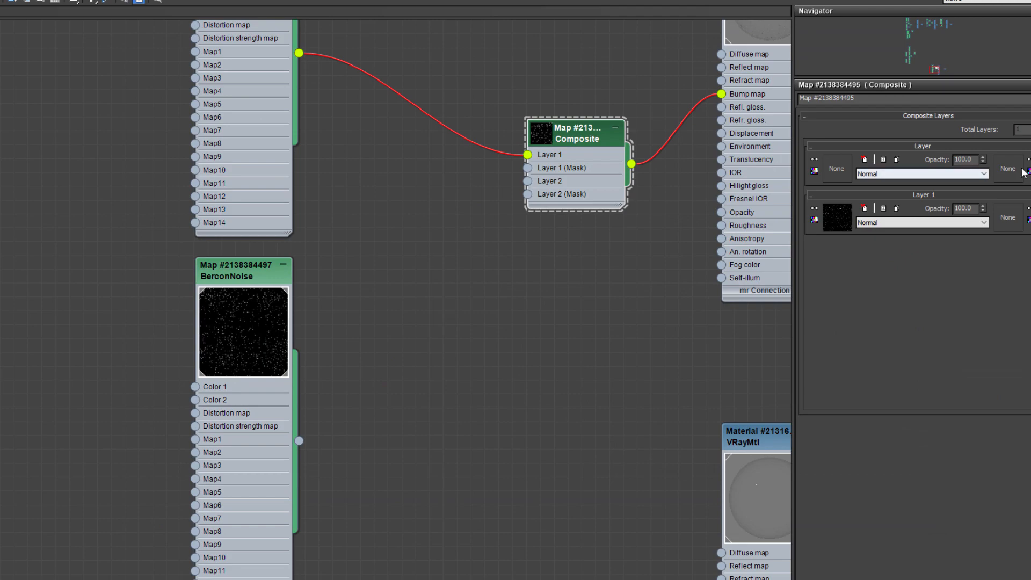
# Connect the copied BerconNoise map to Layer 2 with Addition blending and test-render the pane
pyautogui.click(870, 174)
pyautogui.click(880, 198)
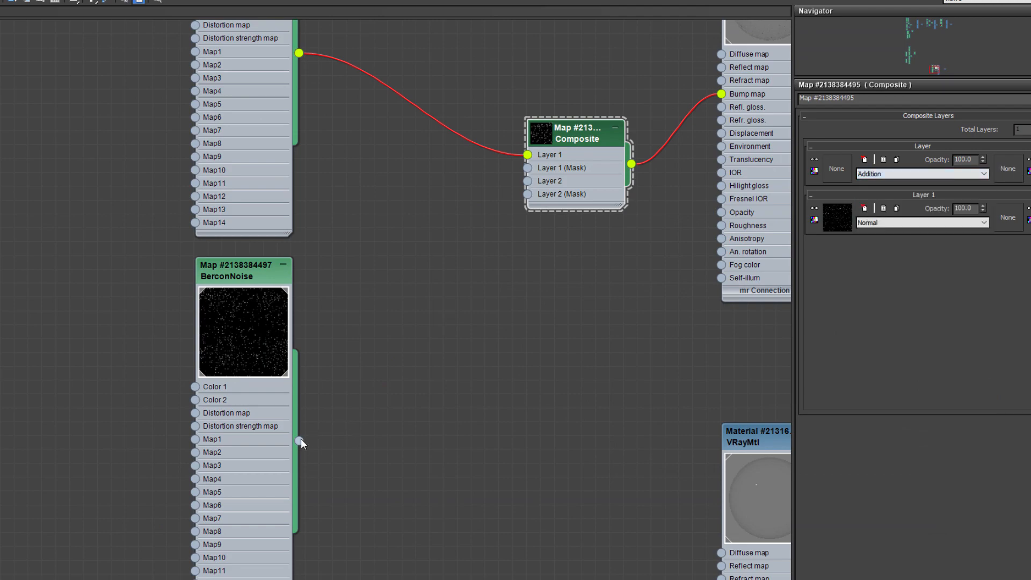
pyautogui.moveTo(298, 440); pyautogui.dragTo(529, 181)
pyautogui.hotkey('shift', 'q')
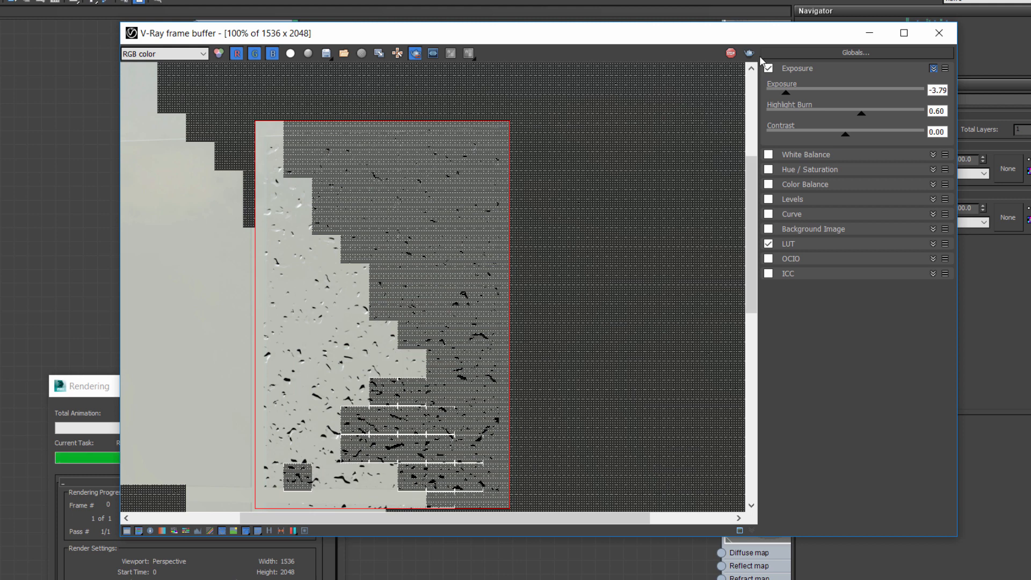
pyautogui.click(939, 33)
# Add a third layer to the Composite map and duplicate the second BerconNoise map below itself
pyautogui.click(616, 128)
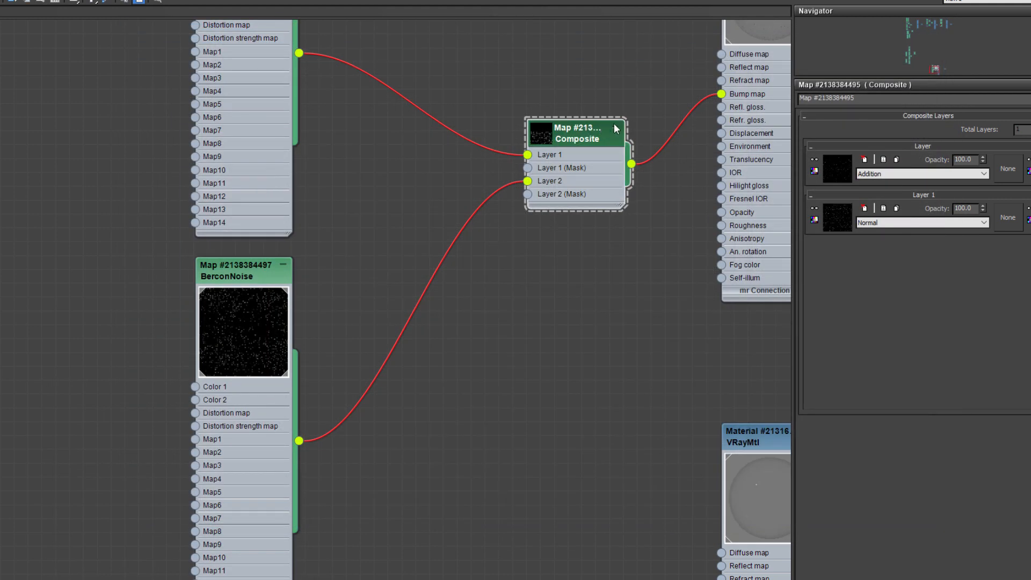
pyautogui.click(1030, 130)
pyautogui.scroll(-2, 334, 400)
pyautogui.moveTo(334, 400); pyautogui.dragTo(355, 267, button='middle')
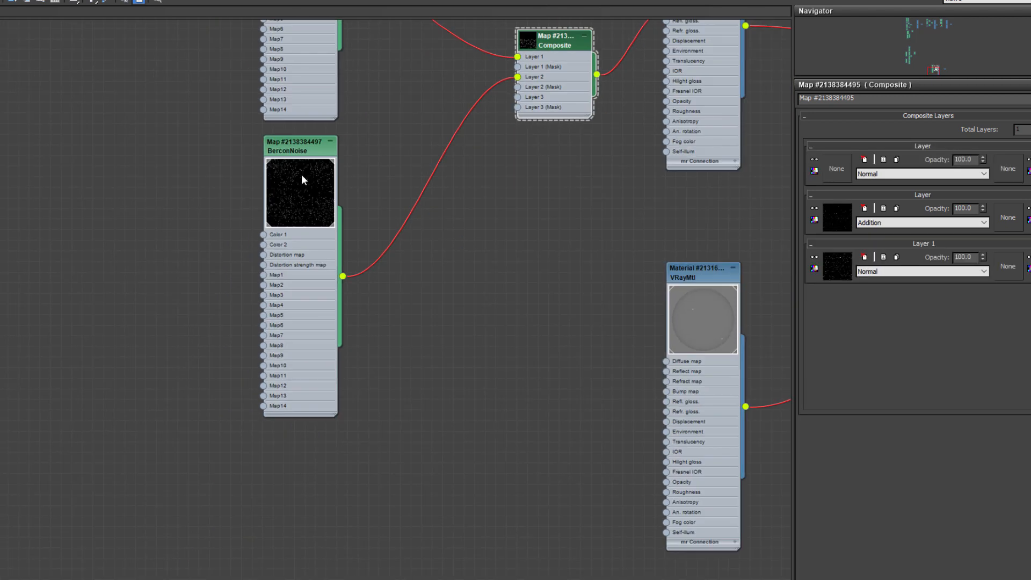
pyautogui.keyDown('shift'); pyautogui.moveTo(313, 202); pyautogui.dragTo(315, 502); pyautogui.keyUp('shift')
# Set the third BerconNoise map's size to 0.4 and Low to 0.65, and connect it to Composite Layer 3
pyautogui.doubleClick(300, 448)
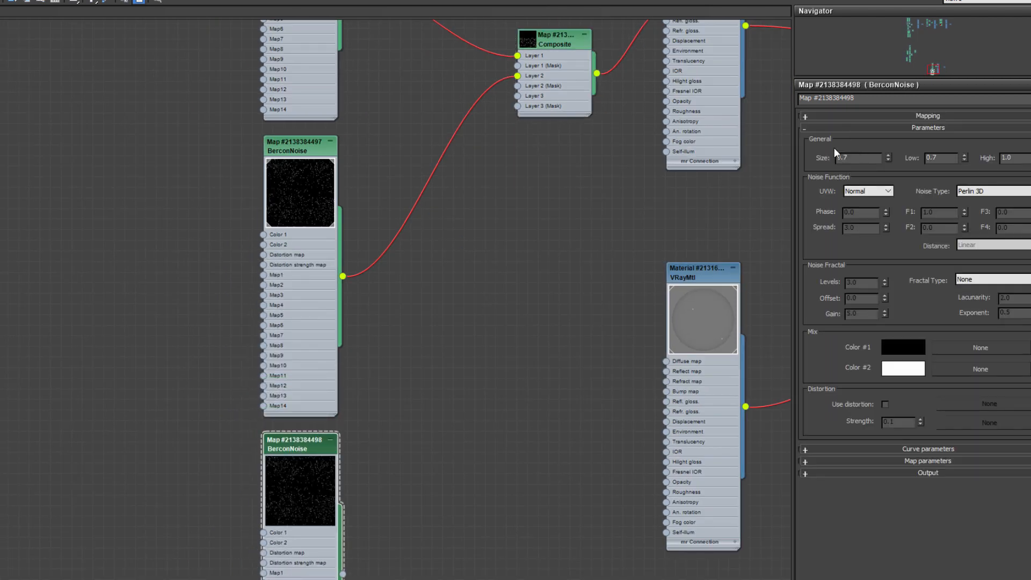
pyautogui.write('0.4')
pyautogui.press('Return')
pyautogui.moveTo(342, 574)
pyautogui.mouseDown()
pyautogui.moveTo(526, 103)
pyautogui.moveTo(519, 97)
pyautogui.mouseUp()
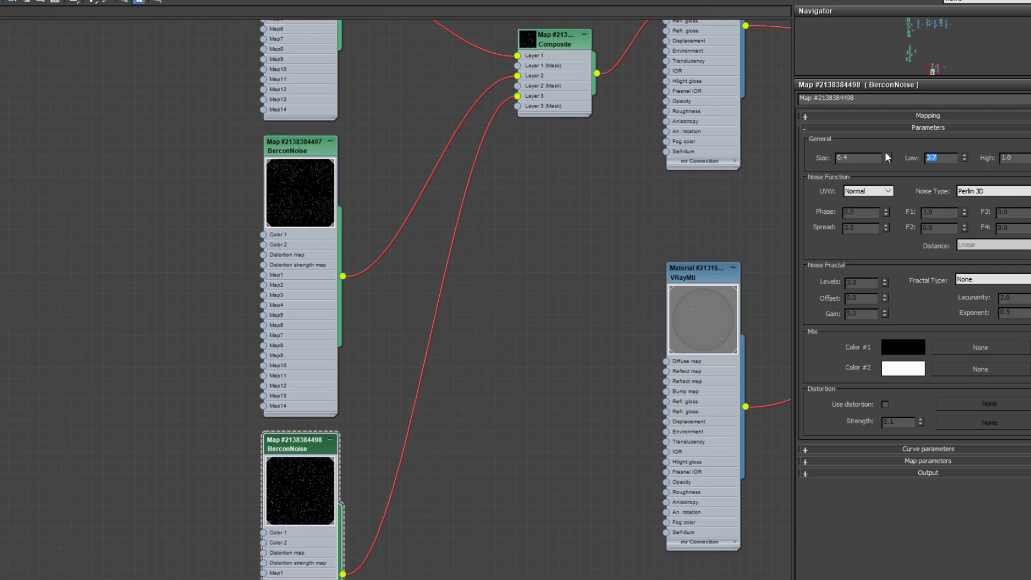
pyautogui.write('0.65')
pyautogui.press('Return')
# Open the Composite map's layers and render the pane to examine the effect of the third noise layer up close
pyautogui.doubleClick(570, 37)
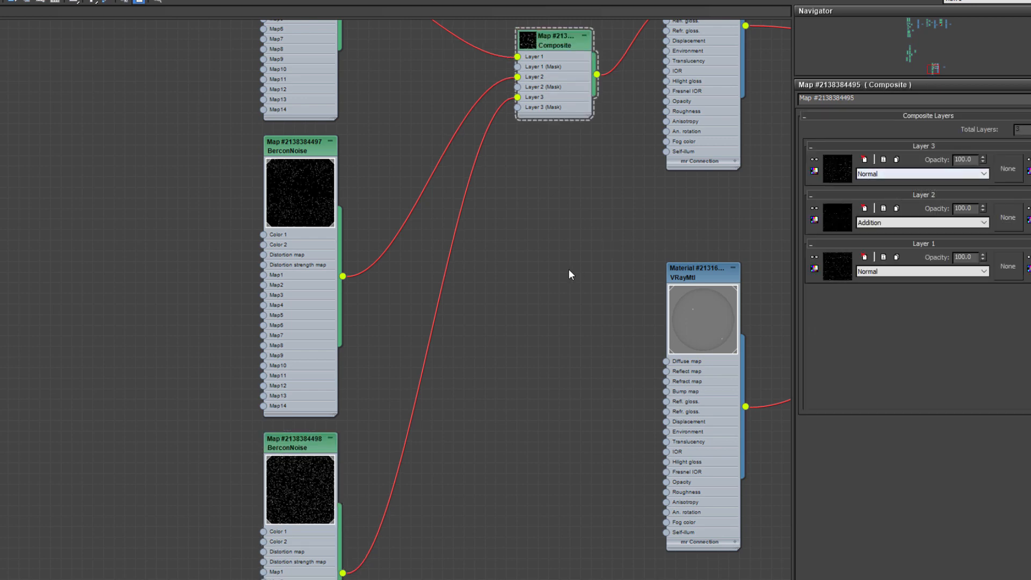
pyautogui.hotkey('shift', 'q')
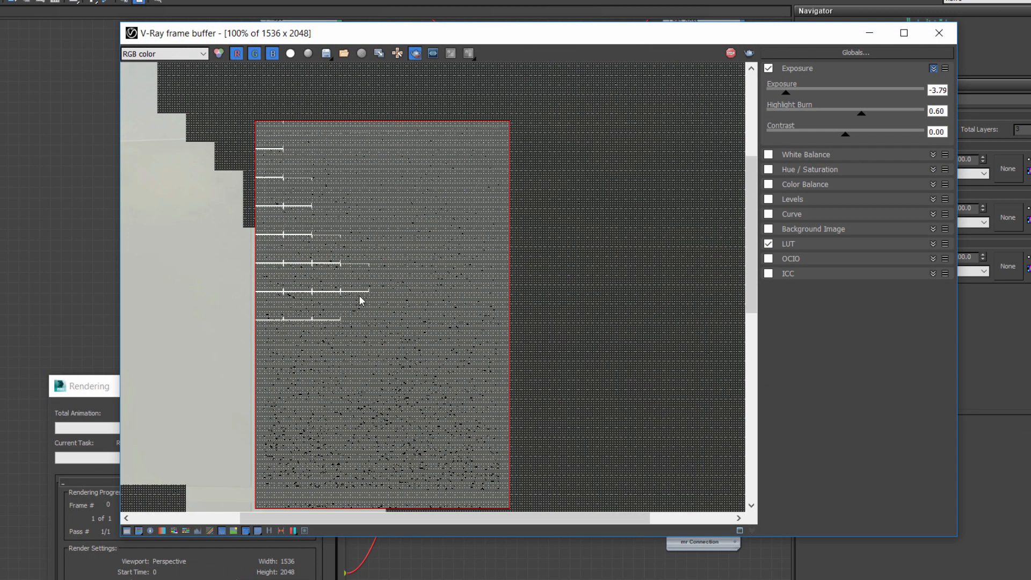
pyautogui.scroll(1, 321, 261)
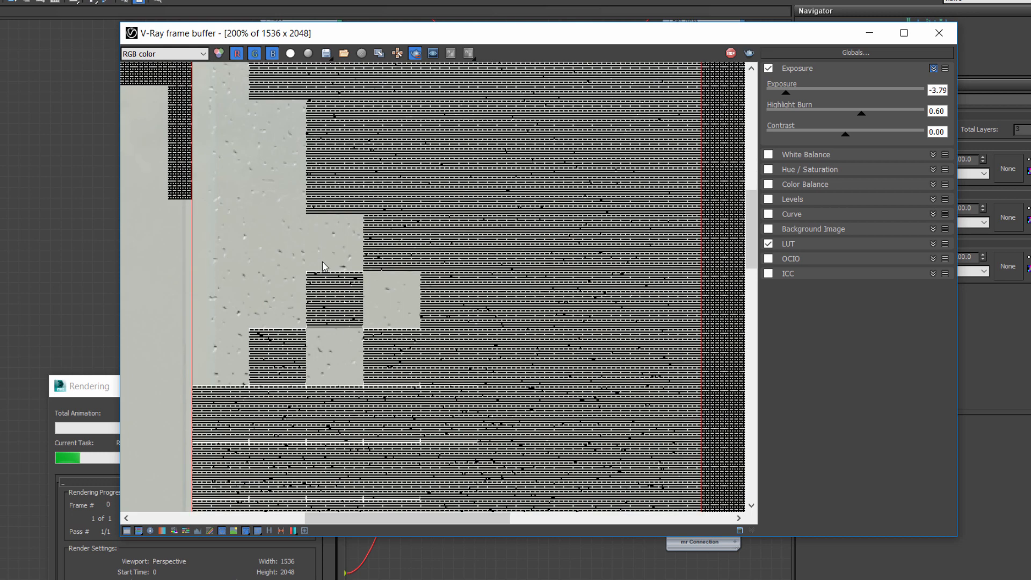
pyautogui.scroll(-1, 323, 266)
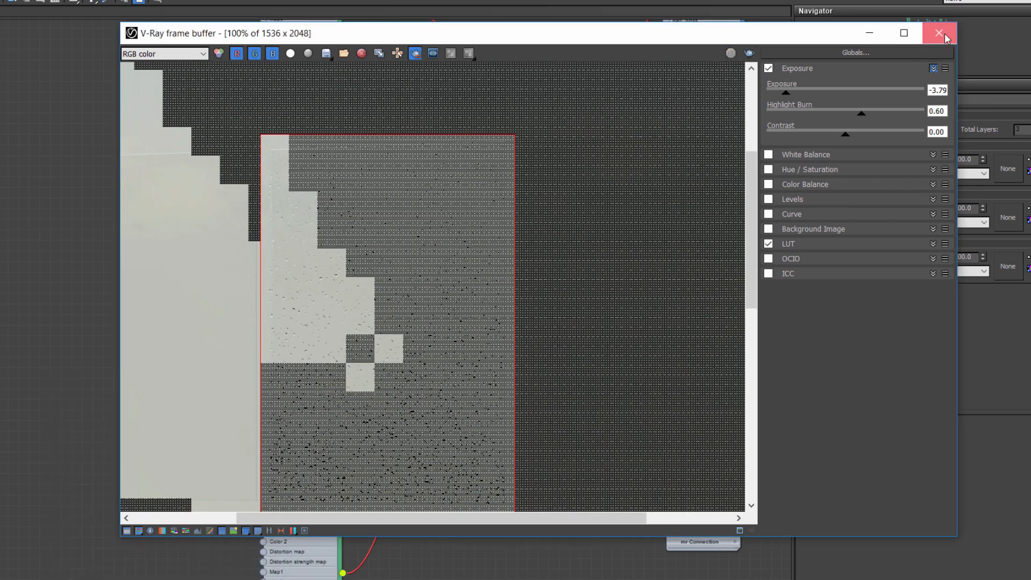
pyautogui.click(939, 33)
# Change the blending mode of Composite Layer 3 so the noise layers combine, and test-render the pane
pyautogui.click(932, 173)
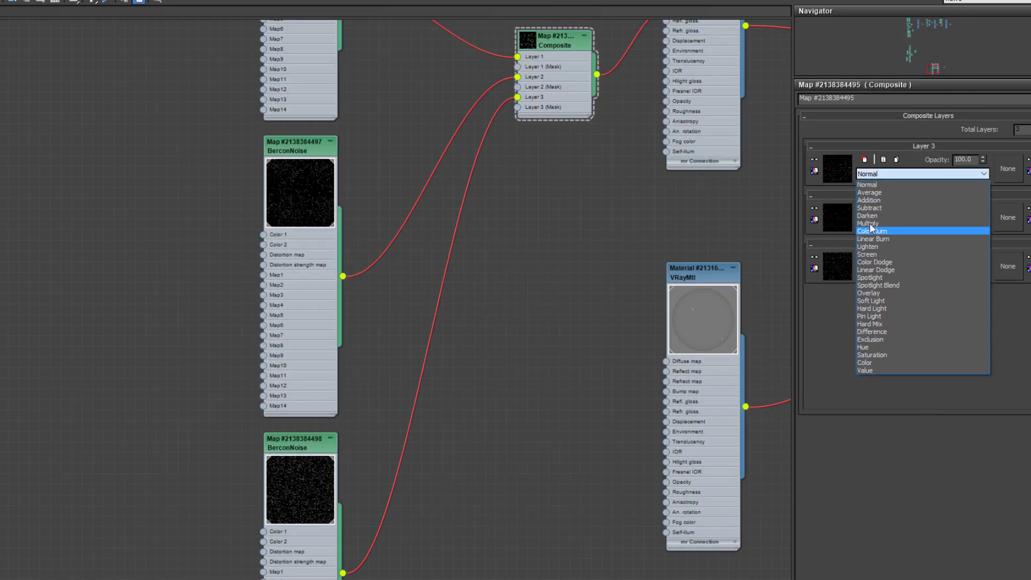
pyautogui.press('Escape')
pyautogui.hotkey('shift', 'q')
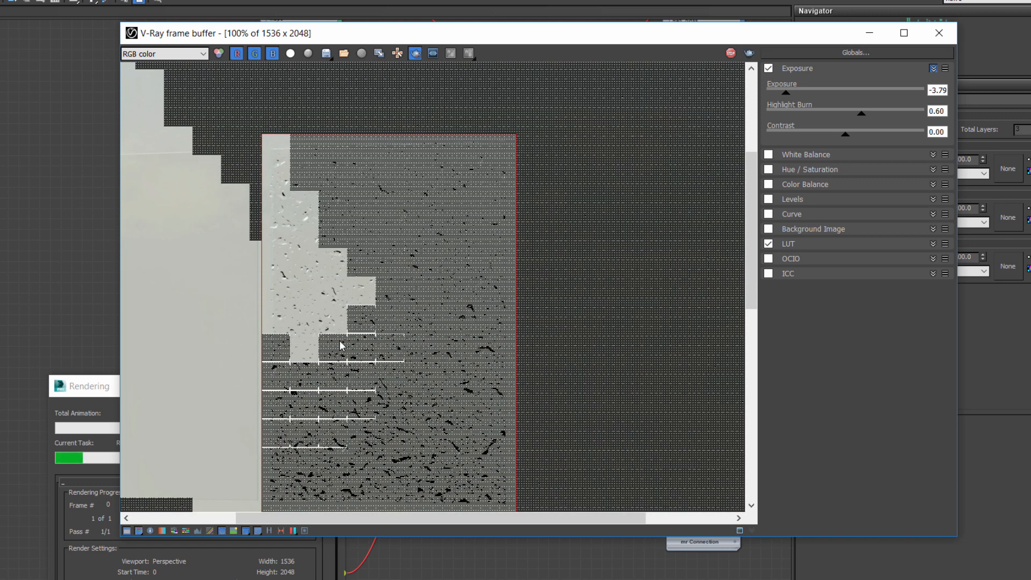
pyautogui.click(730, 53)
pyautogui.click(938, 33)
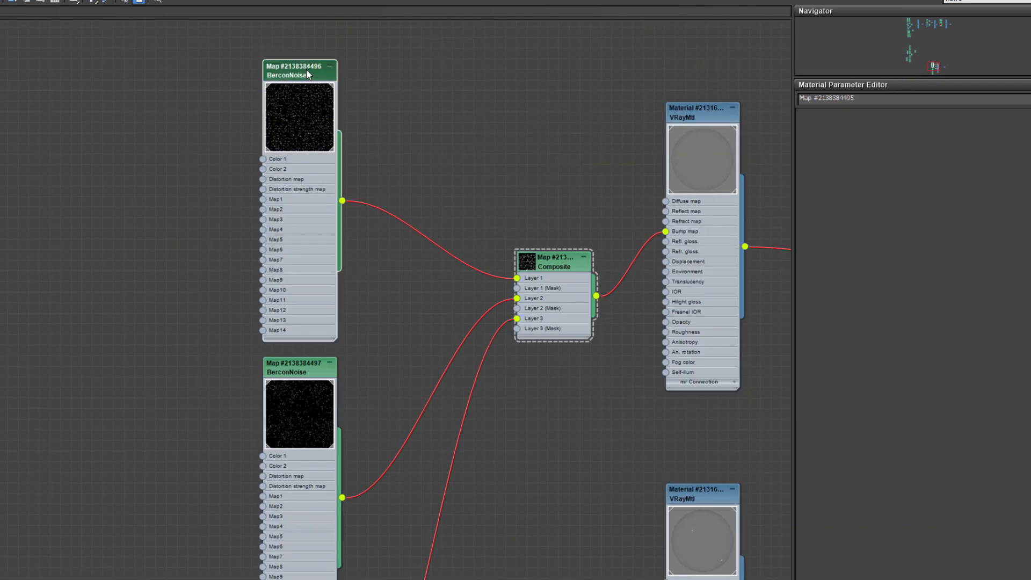
# Set the Y mapping size of the uppermost BerconNoise map to 1.3 cm and render the pane to check the bump
pyautogui.doubleClick(306, 69)
pyautogui.click(906, 127)
pyautogui.click(914, 116)
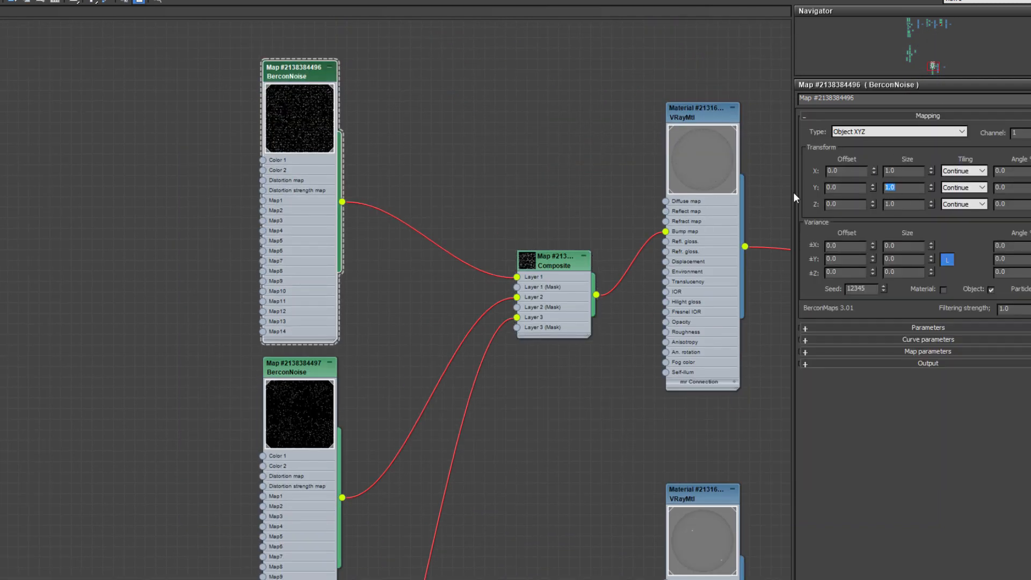
pyautogui.write('1.3')
pyautogui.press('Return')
pyautogui.hotkey('shift', 'q')
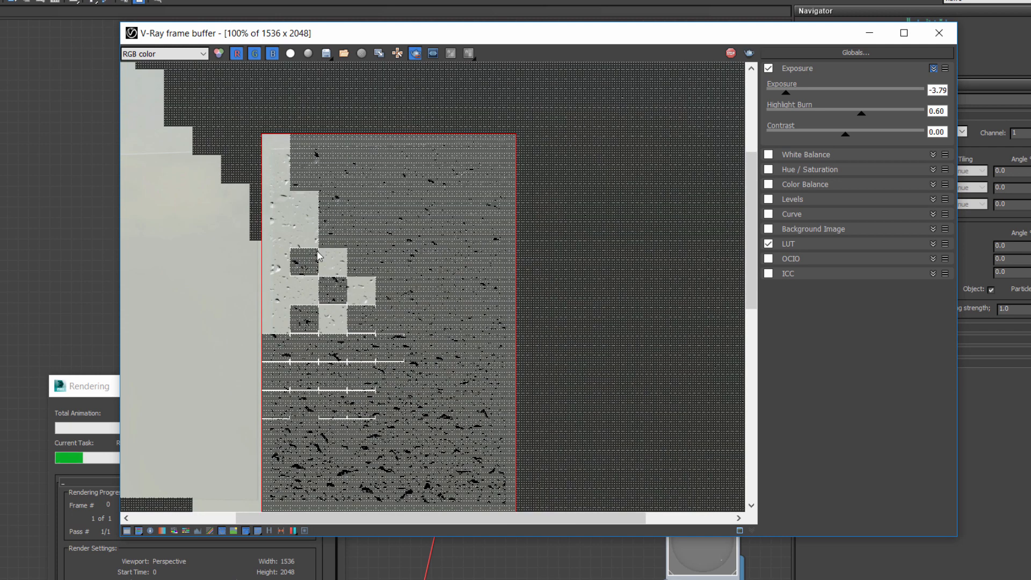
pyautogui.scroll(1, 359, 298)
pyautogui.scroll(-1, 360, 297)
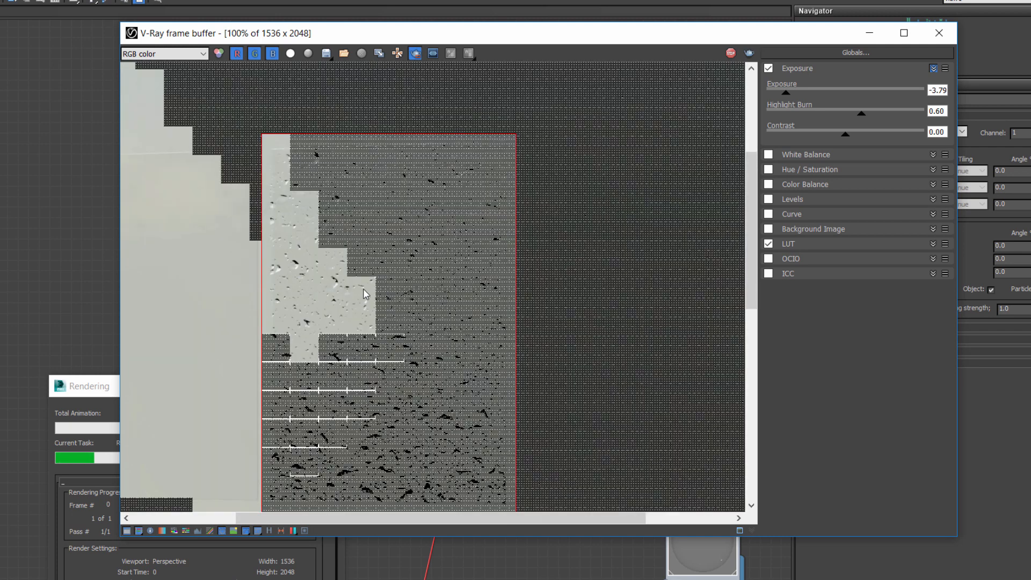
pyautogui.click(730, 53)
pyautogui.click(938, 34)
# Move the three BerconNoise maps farther away from the Composite map
pyautogui.scroll(-5, 577, 328)
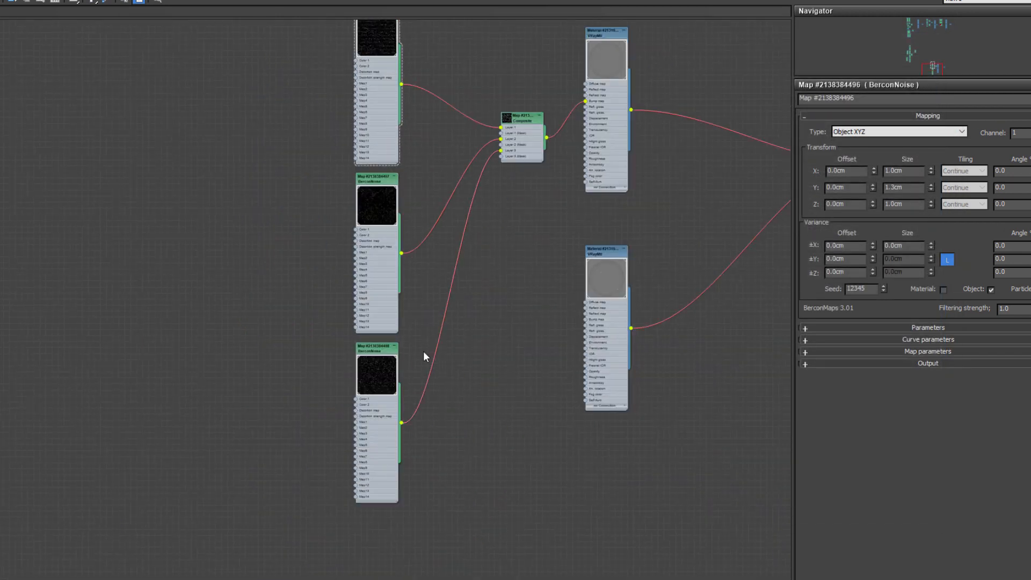
pyautogui.moveTo(280, 320)
pyautogui.mouseDown()
pyautogui.moveTo(67, 173)
pyautogui.moveTo(62, 327)
pyautogui.mouseUp()
pyautogui.click(115, 177)
pyautogui.scroll(3, 63, 314)
pyautogui.click(132, 302)
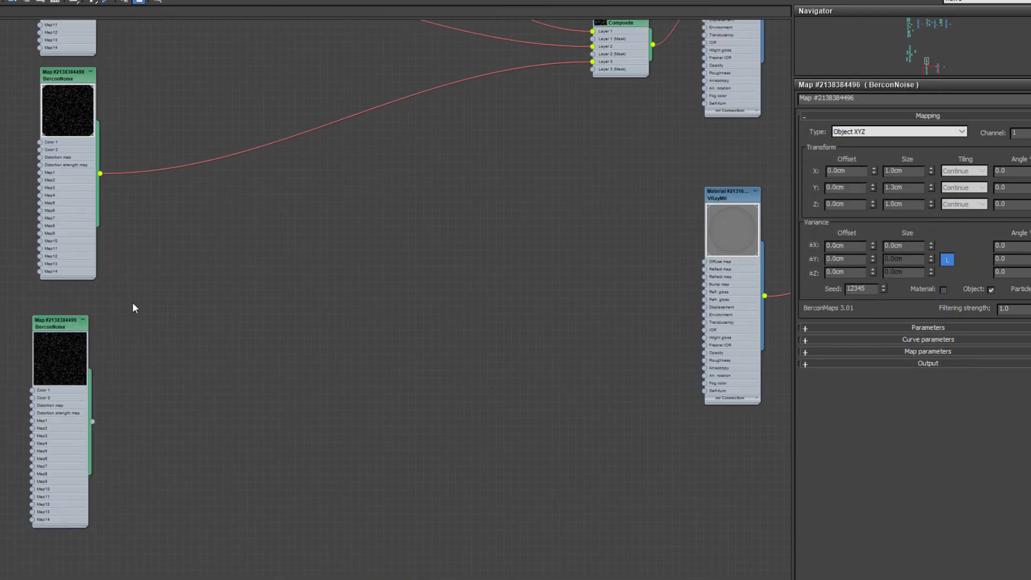
pyautogui.moveTo(138, 364); pyautogui.dragTo(210, 478, button='middle')
pyautogui.scroll(-2, 210, 478)
pyautogui.click(155, 467)
pyautogui.press('Delete')
# Duplicate the uppermost BerconNoise map below the other three and set the copy's size to 1.0
pyautogui.scroll(-1, 253, 227)
pyautogui.moveTo(254, 227); pyautogui.dragTo(291, 316, button='middle')
pyautogui.moveTo(208, 99)
pyautogui.keyDown('shift'); pyautogui.mouseDown()
pyautogui.moveTo(207, 527)
pyautogui.moveTo(217, 510)
pyautogui.mouseUp(); pyautogui.keyUp('shift')
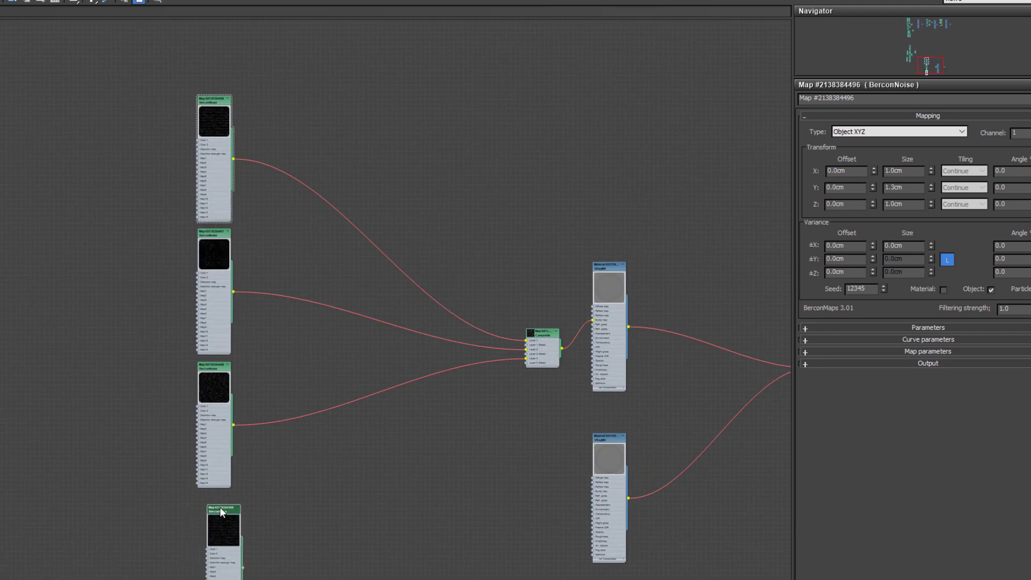
pyautogui.doubleClick(220, 507)
pyautogui.write('1')
pyautogui.press('Return')
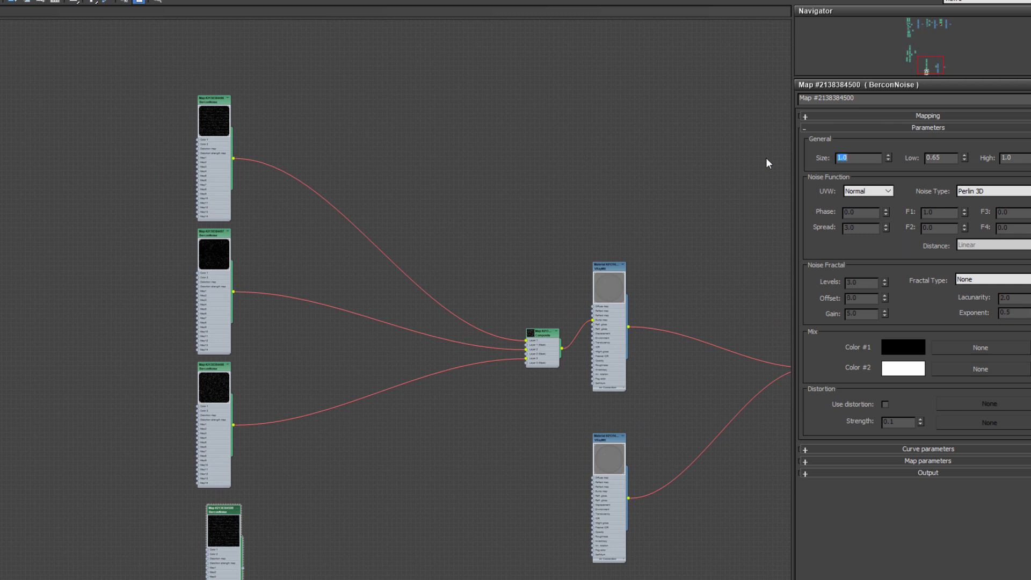
# Connect the lowest BerconNoise map directly to the pane material's bump slot, align it under the other noise maps and move the Composite map closer to them
pyautogui.moveTo(467, 308); pyautogui.dragTo(530, 219, button='middle')
pyautogui.scroll(2, 354, 409)
pyautogui.moveTo(263, 432); pyautogui.dragTo(238, 426)
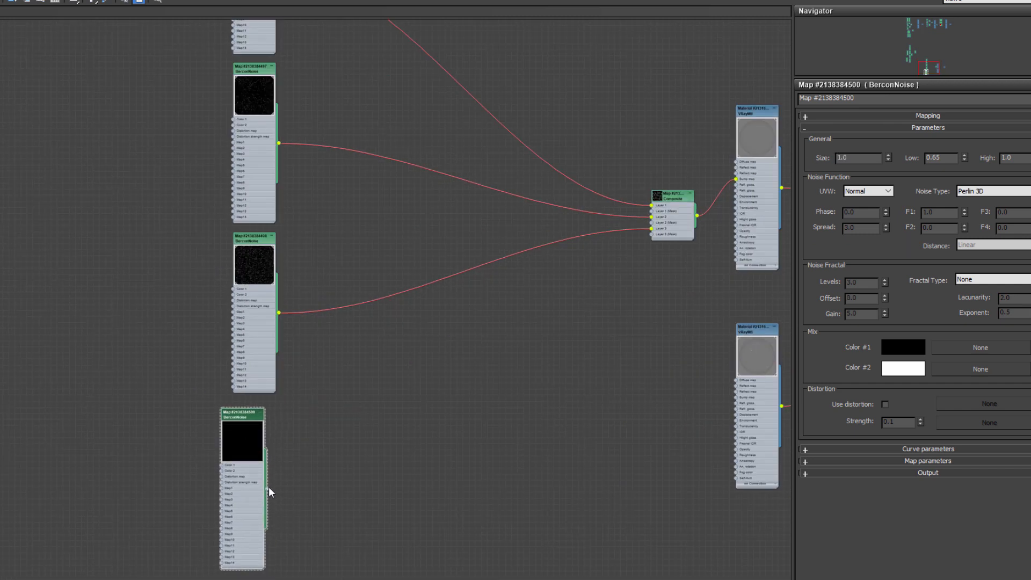
pyautogui.moveTo(267, 488); pyautogui.dragTo(737, 184)
pyautogui.moveTo(671, 194); pyautogui.dragTo(472, 159)
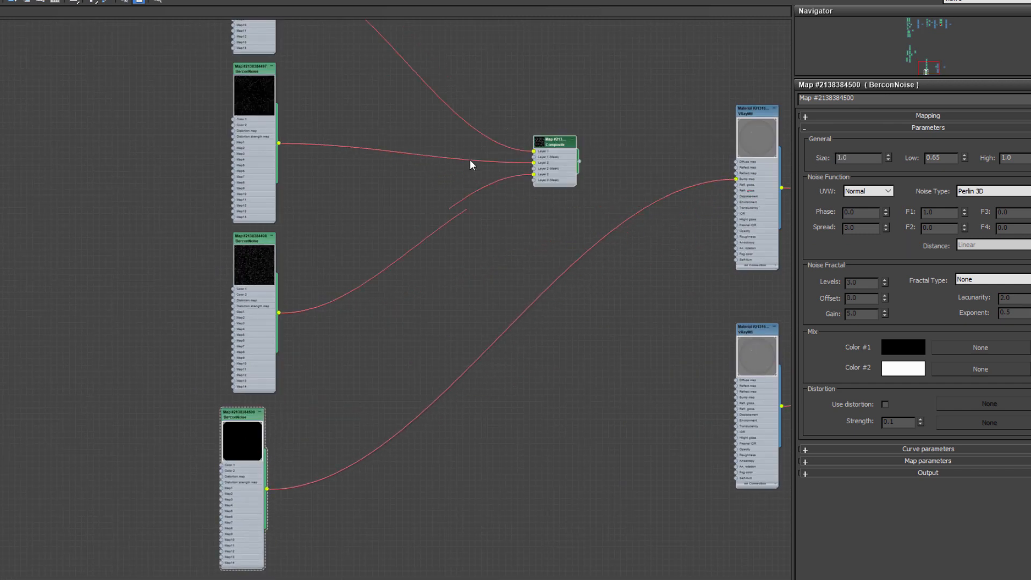
pyautogui.moveTo(240, 421); pyautogui.dragTo(251, 421)
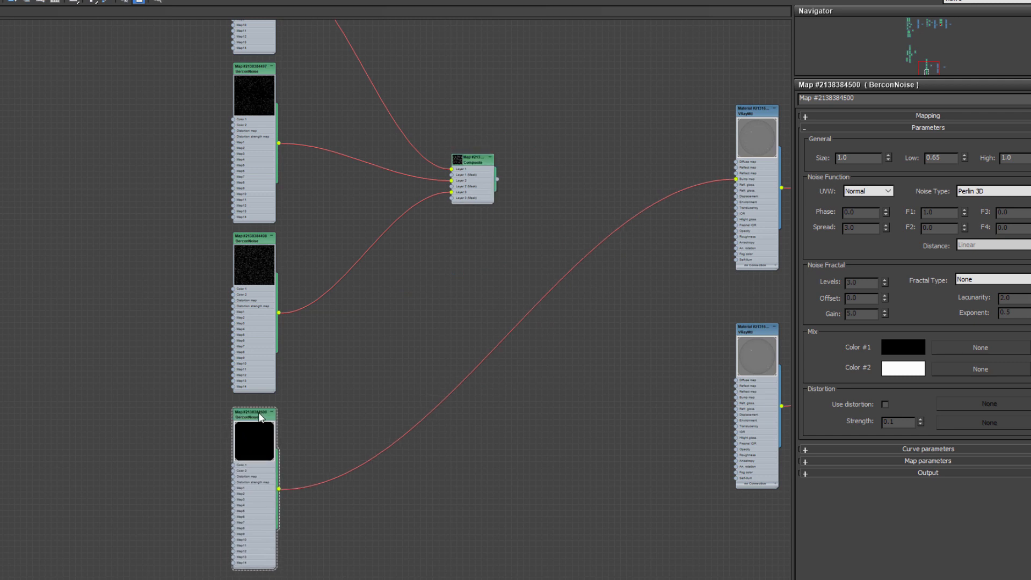
# Set the lowest BerconNoise map's Y mapping size to 20 cm and its Low value to 0.7, and test-render the pane
pyautogui.click(902, 117)
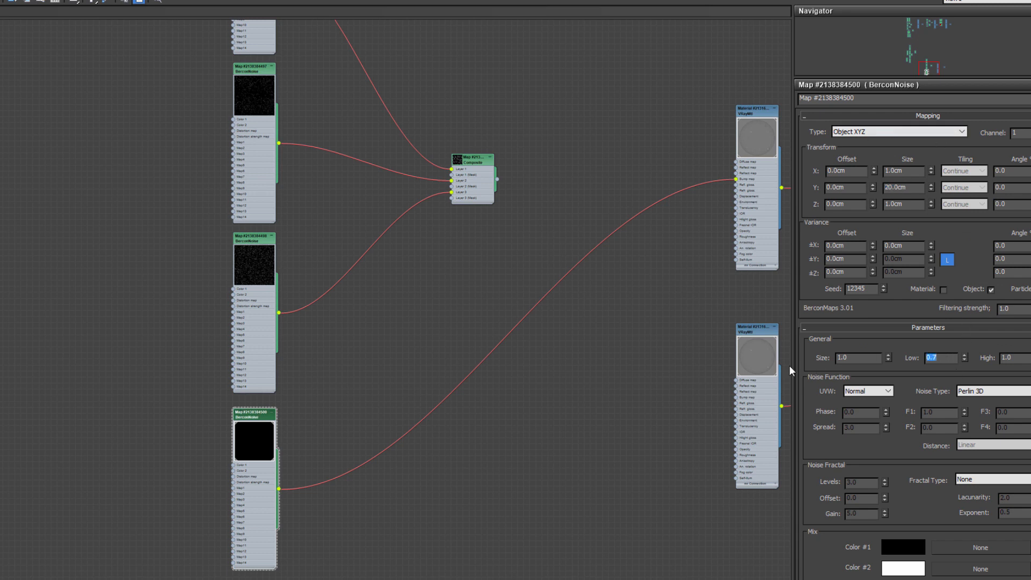
pyautogui.hotkey('shift', 'q')
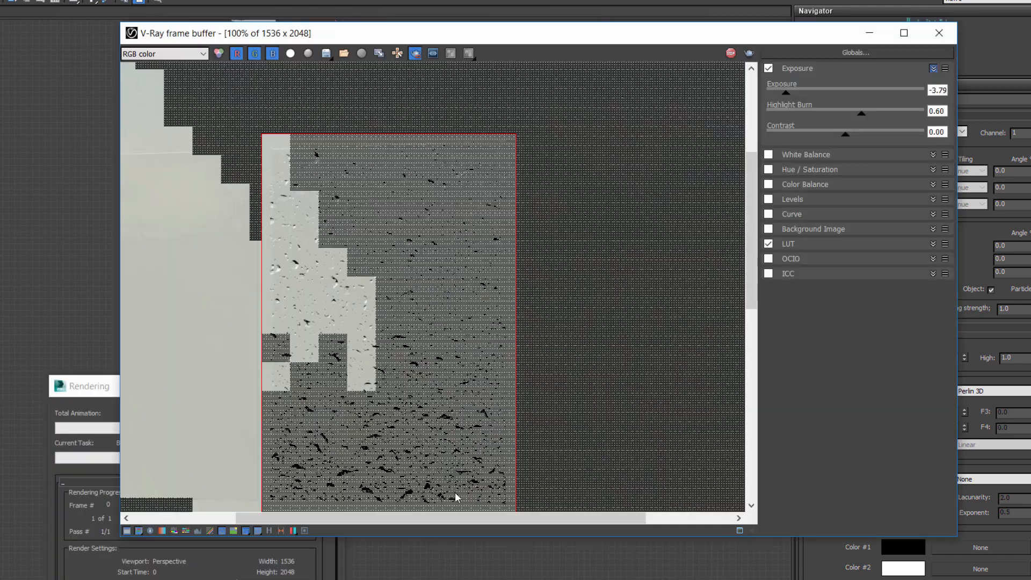
pyautogui.click(731, 52)
pyautogui.click(939, 33)
# Set the uppermost BerconNoise map's X mapping size to 1.3 cm and its Y size to 1.0 cm
pyautogui.moveTo(381, 138); pyautogui.dragTo(462, 307, button='middle')
pyautogui.click(596, 135)
pyautogui.click(330, 68)
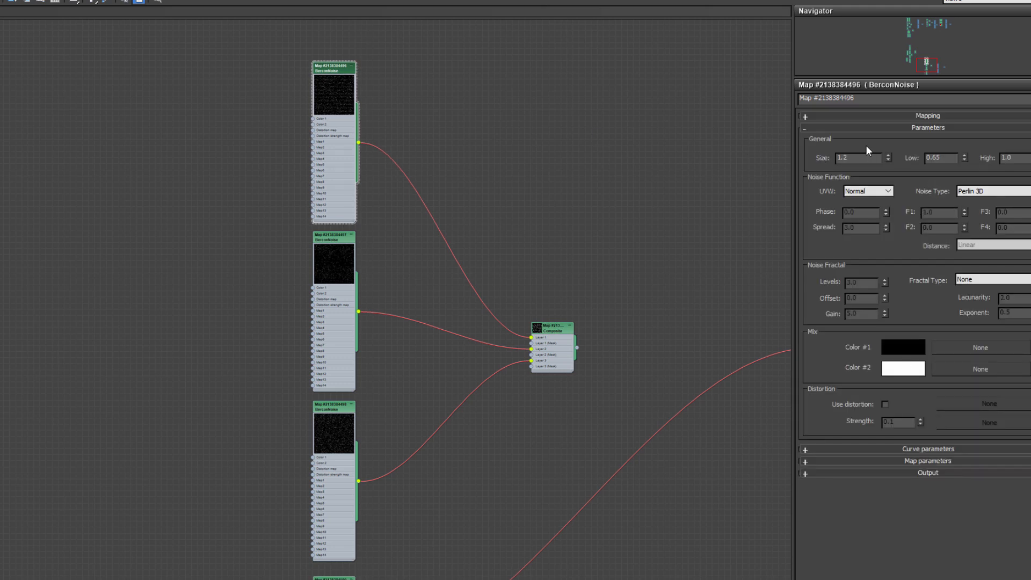
pyautogui.click(908, 115)
pyautogui.press('Return')
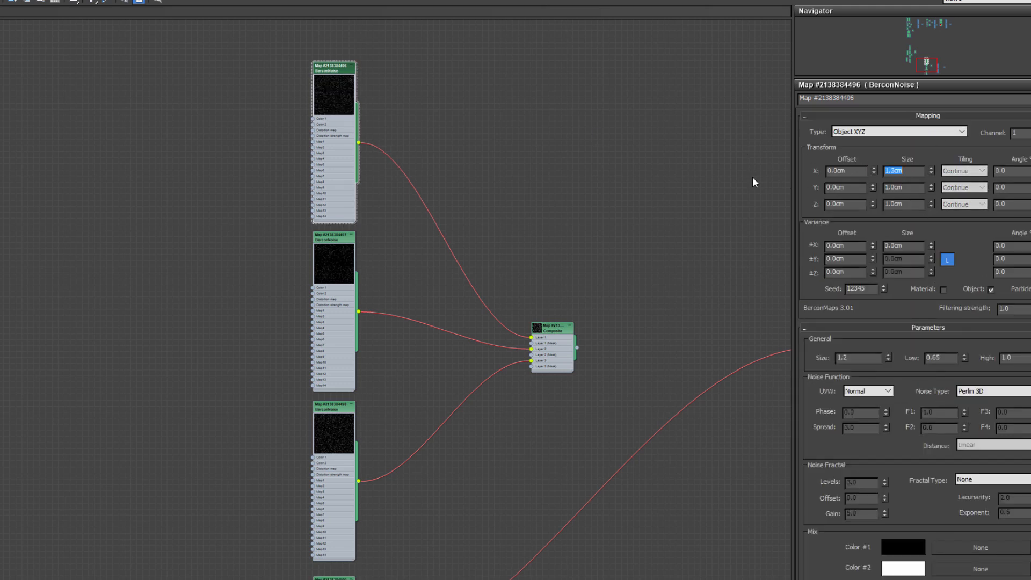
# Set the lowest BerconNoise map's X mapping size to 20 cm and its Y size to 1.0 cm, and test-render the pane
pyautogui.moveTo(540, 305); pyautogui.dragTo(563, 143, button='middle')
pyautogui.click(352, 422)
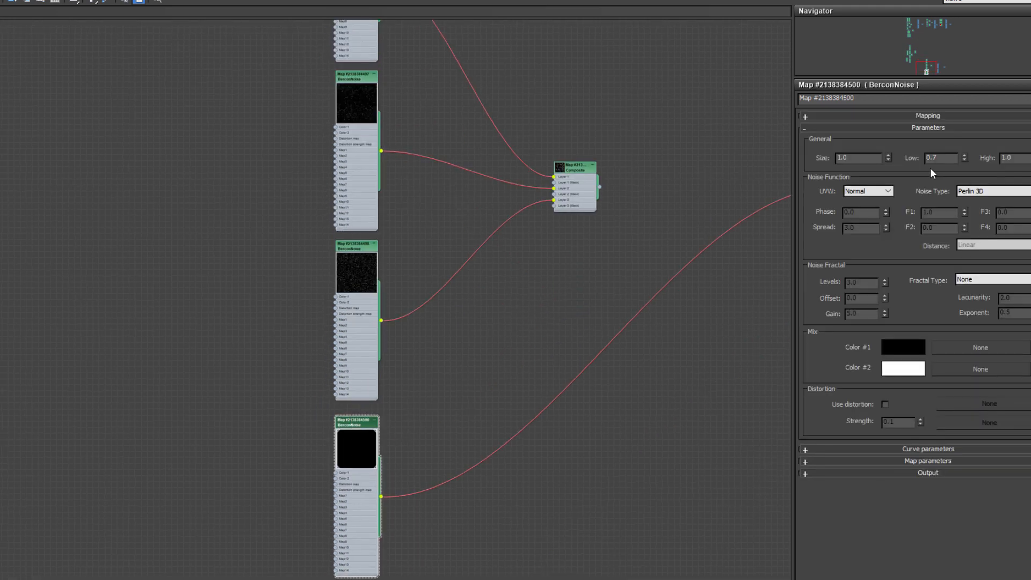
pyautogui.click(921, 116)
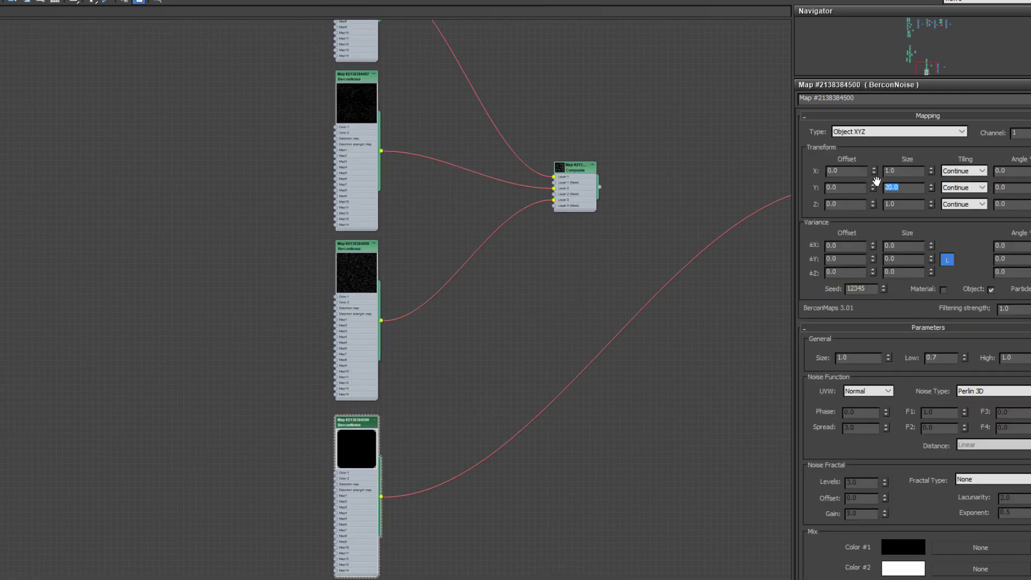
pyautogui.write('1')
pyautogui.press('Return')
pyautogui.click(593, 437)
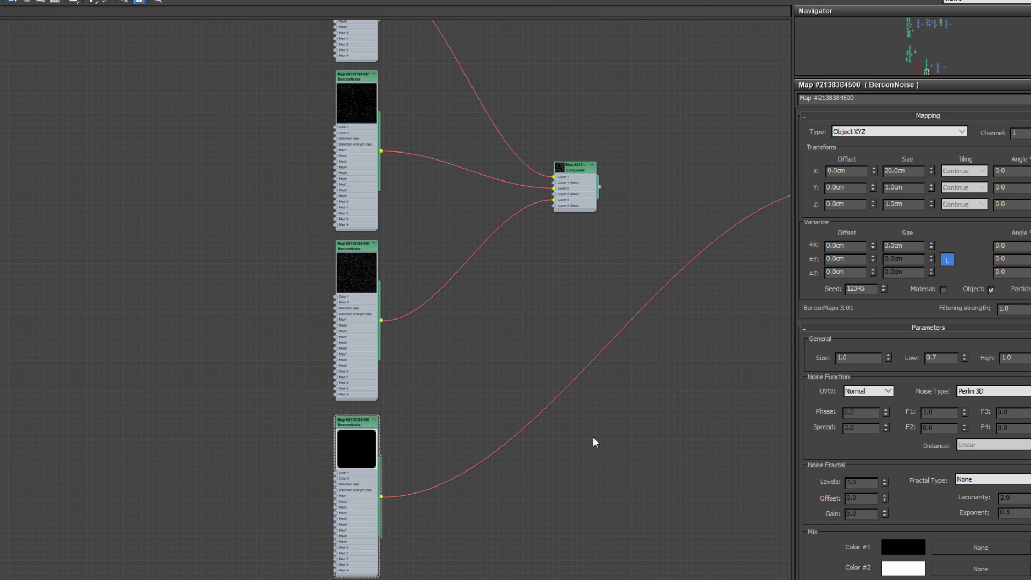
pyautogui.hotkey('shift', 'q')
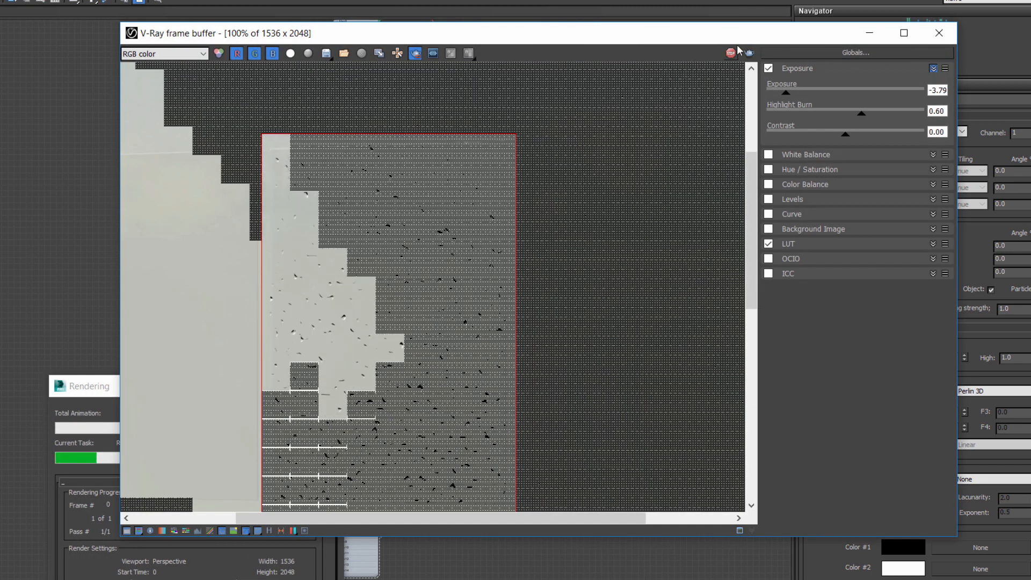
pyautogui.click(938, 33)
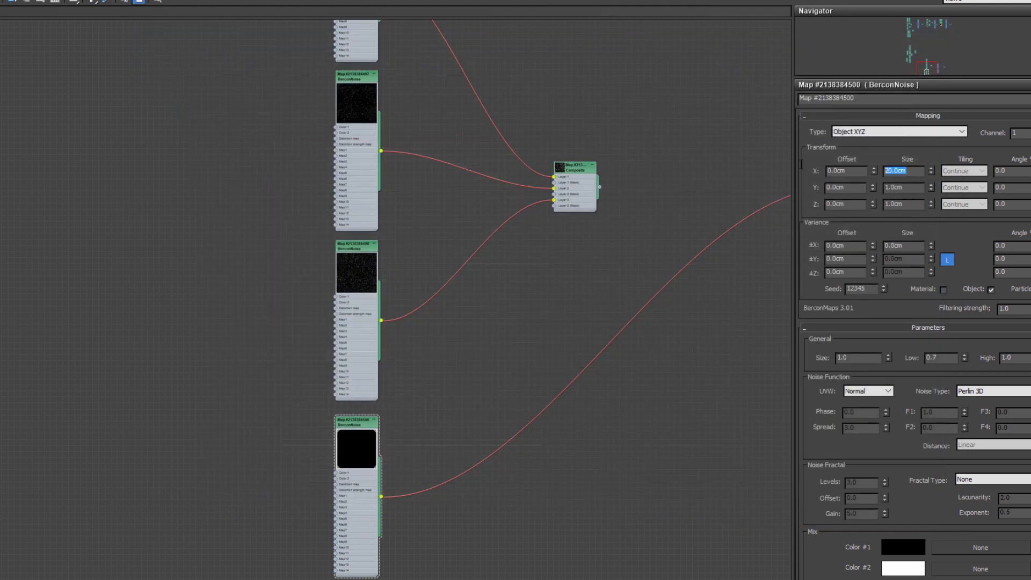
# Reset the lowest BerconNoise map's X mapping size to 1.0 cm, and set the uppermost map's X size to 1.0 cm and Z size to 1.3 cm
pyautogui.scroll(3, 400, 69)
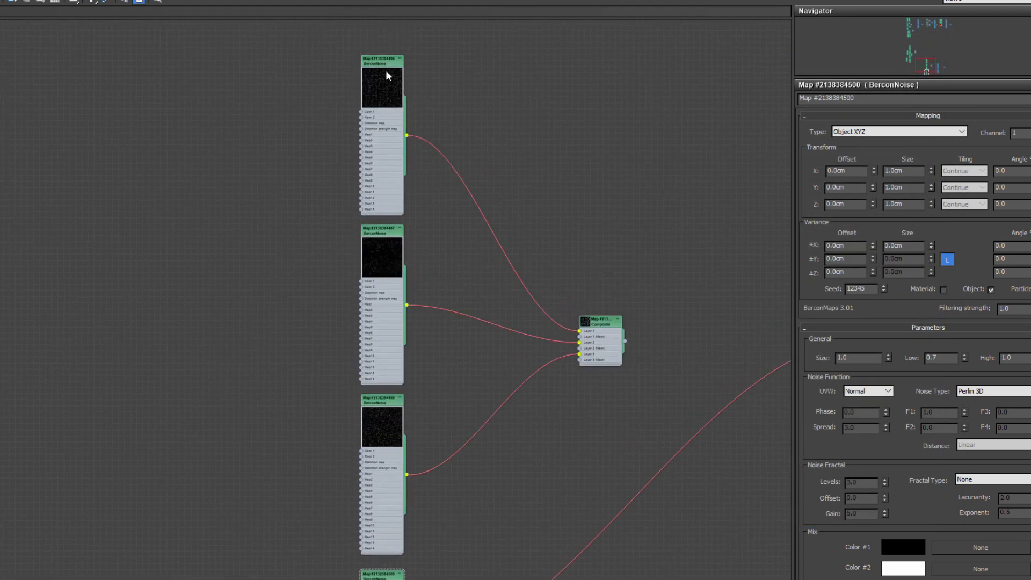
pyautogui.click(387, 71)
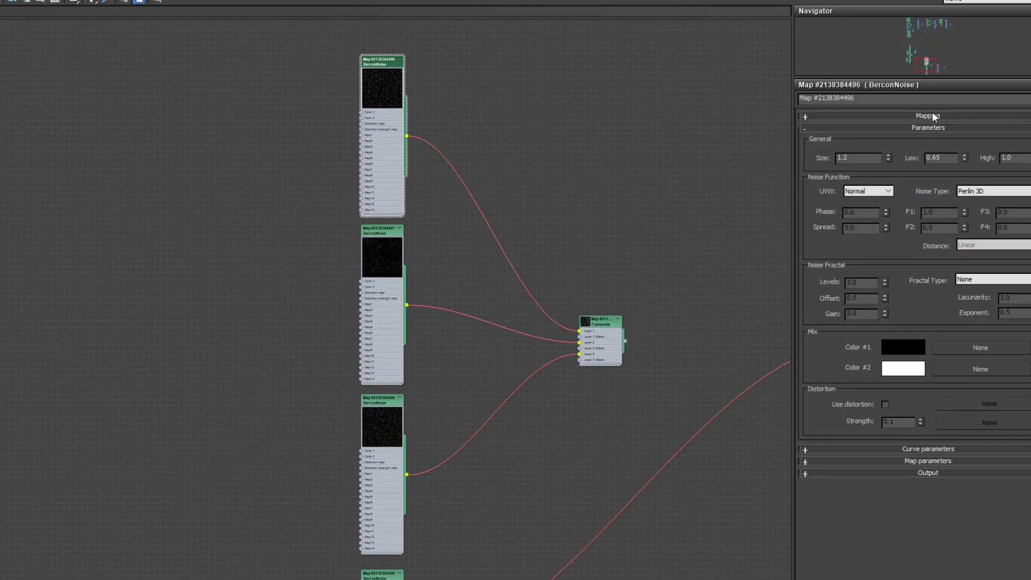
pyautogui.click(929, 116)
pyautogui.write('1')
pyautogui.press('Return')
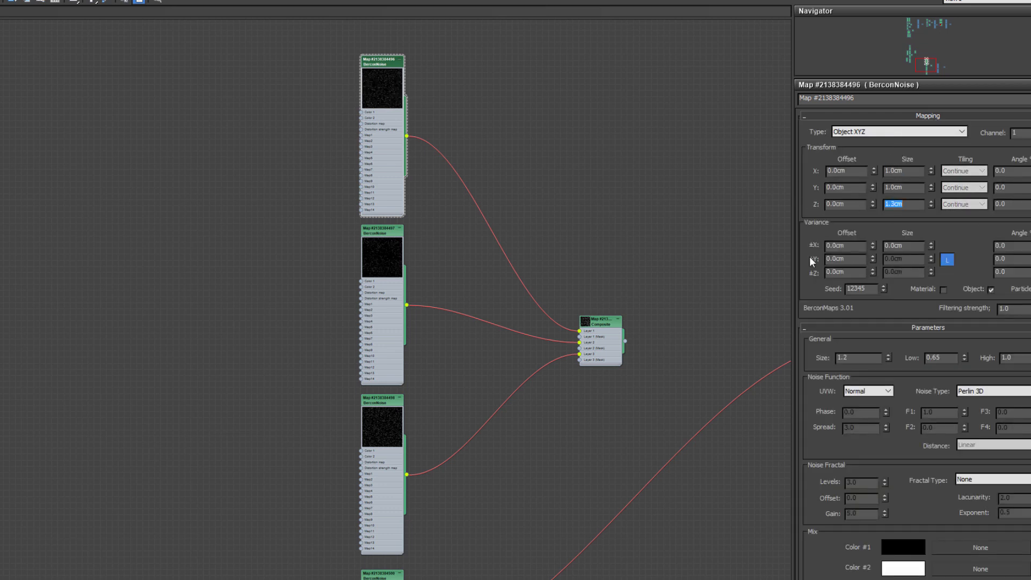
# Set the lowest BerconNoise map's Z mapping size to 20 cm, and render the pane to inspect the stretched noise
pyautogui.moveTo(387, 537); pyautogui.dragTo(417, 312, button='middle')
pyautogui.click(417, 352)
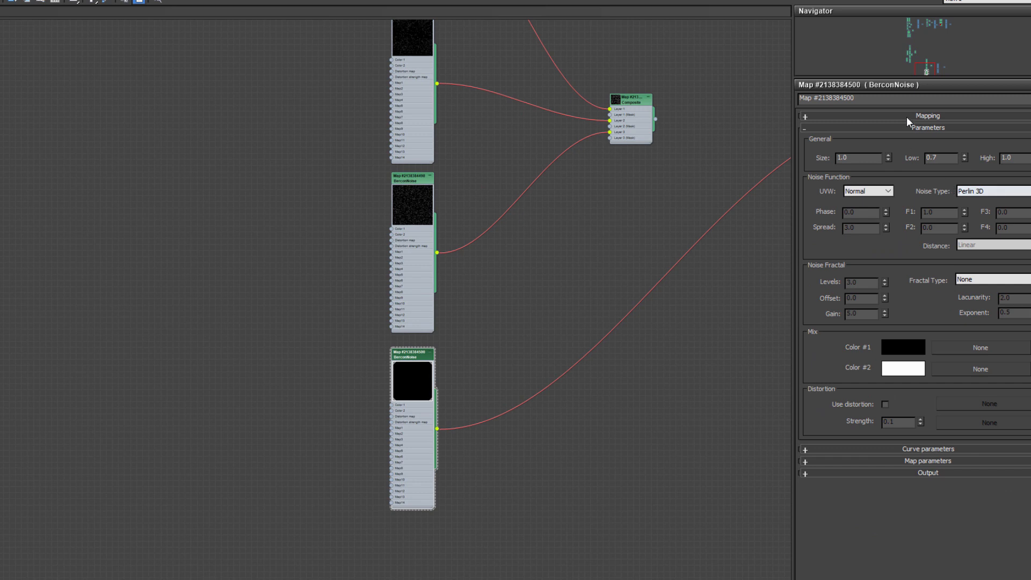
pyautogui.click(908, 116)
pyautogui.write('20')
pyautogui.press('Return')
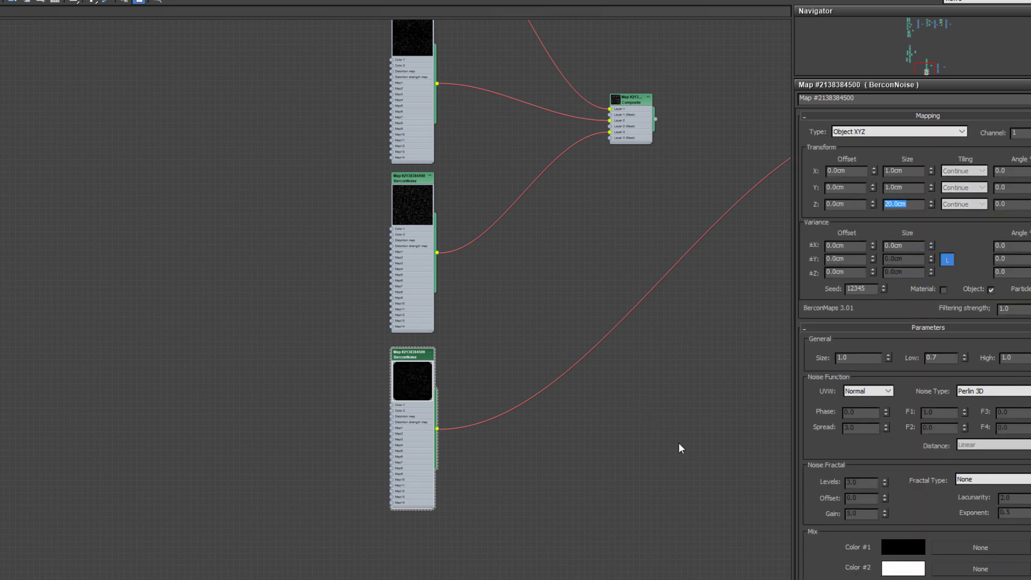
pyautogui.hotkey('shift', 'q')
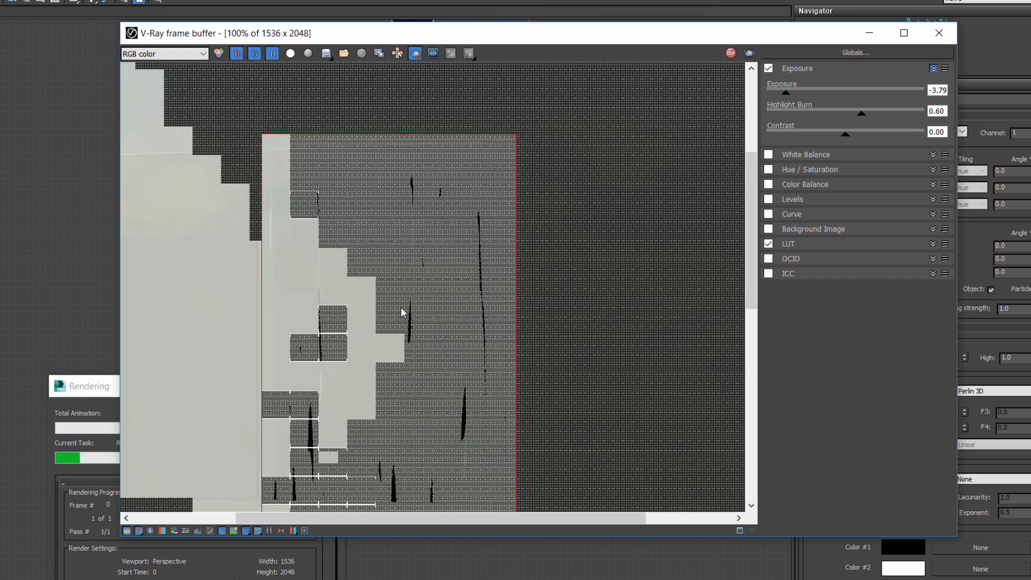
pyautogui.scroll(-1, 402, 313)
pyautogui.scroll(1, 409, 321)
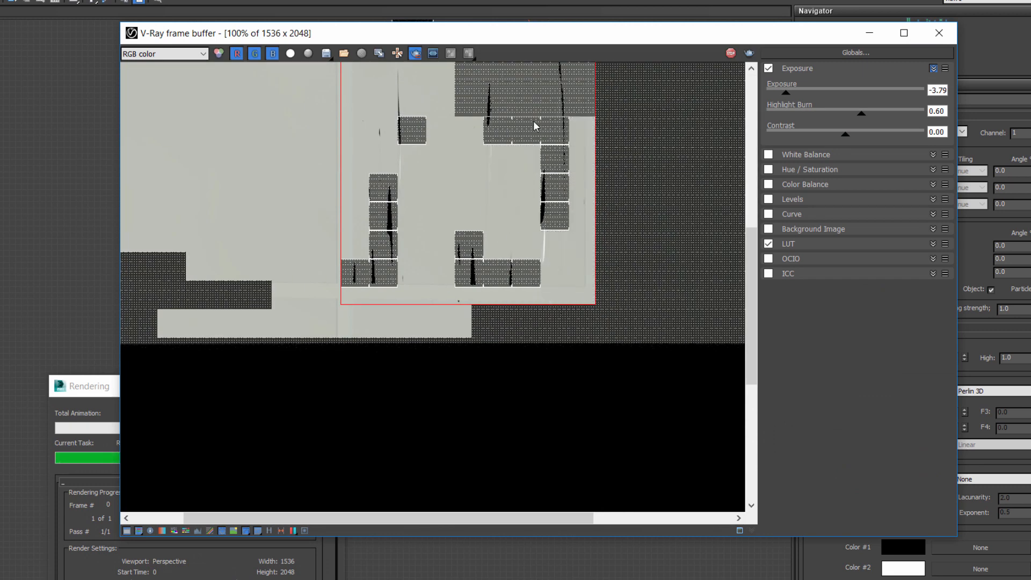
pyautogui.moveTo(533, 127); pyautogui.dragTo(534, 227, button='middle')
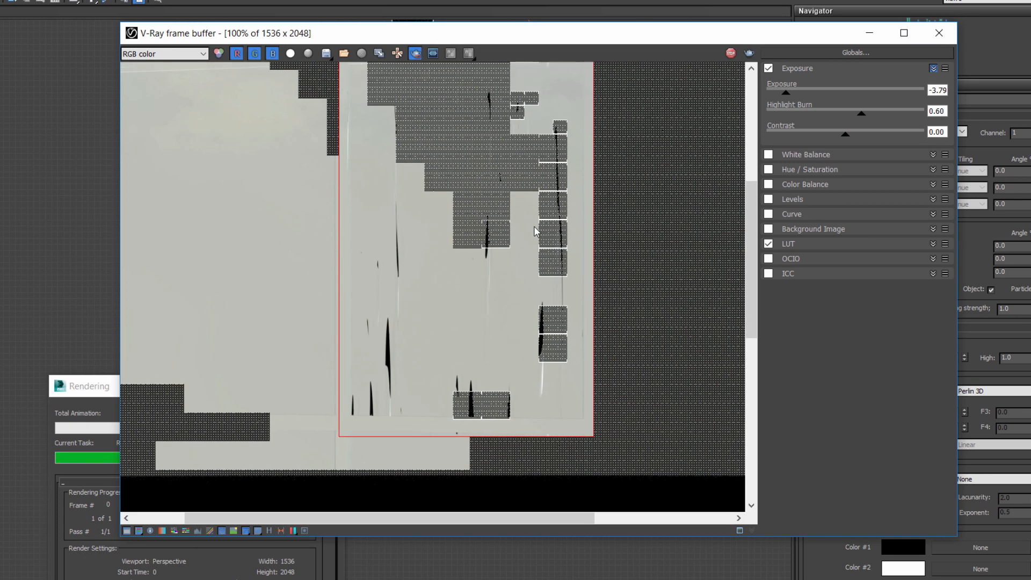
pyautogui.moveTo(483, 146); pyautogui.dragTo(494, 230, button='middle')
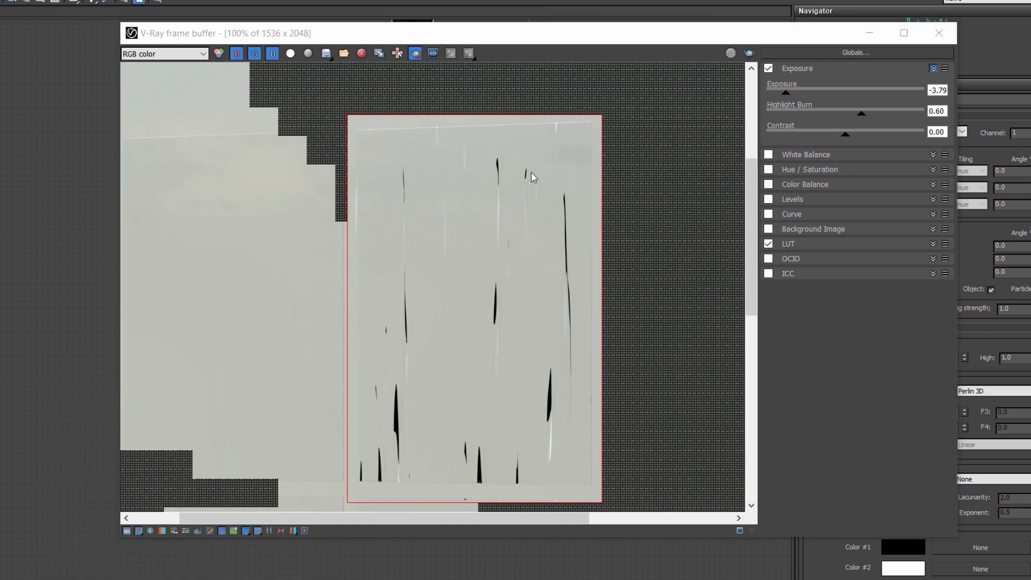
pyautogui.click(938, 33)
# Add a new BerconNoise map as the distortion map of the lowest BerconNoise map and set its size to 6.0
pyautogui.scroll(2, 541, 281)
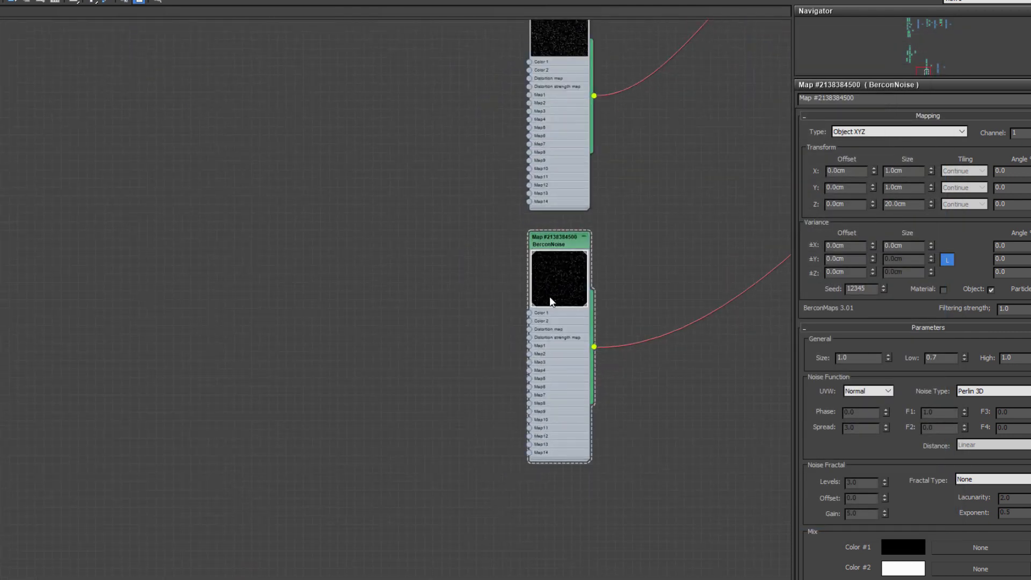
pyautogui.moveTo(529, 330); pyautogui.dragTo(314, 238)
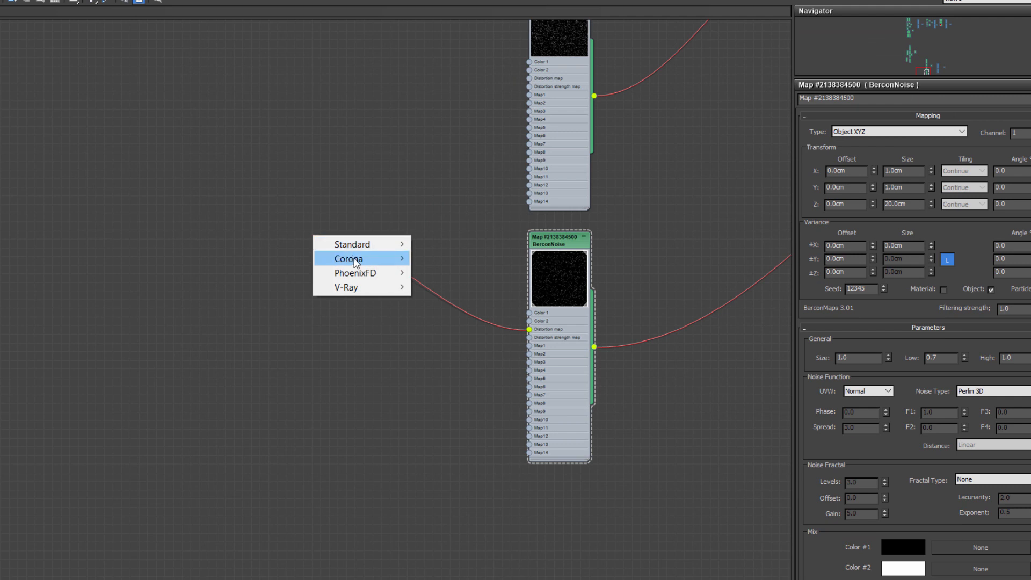
pyautogui.moveTo(358, 248)
pyautogui.click(449, 14)
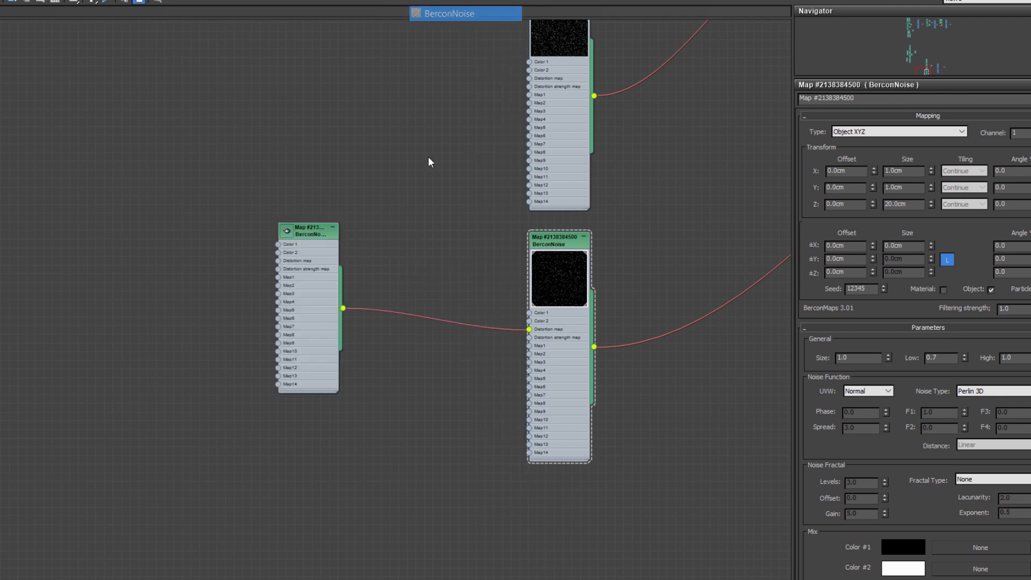
pyautogui.doubleClick(317, 234)
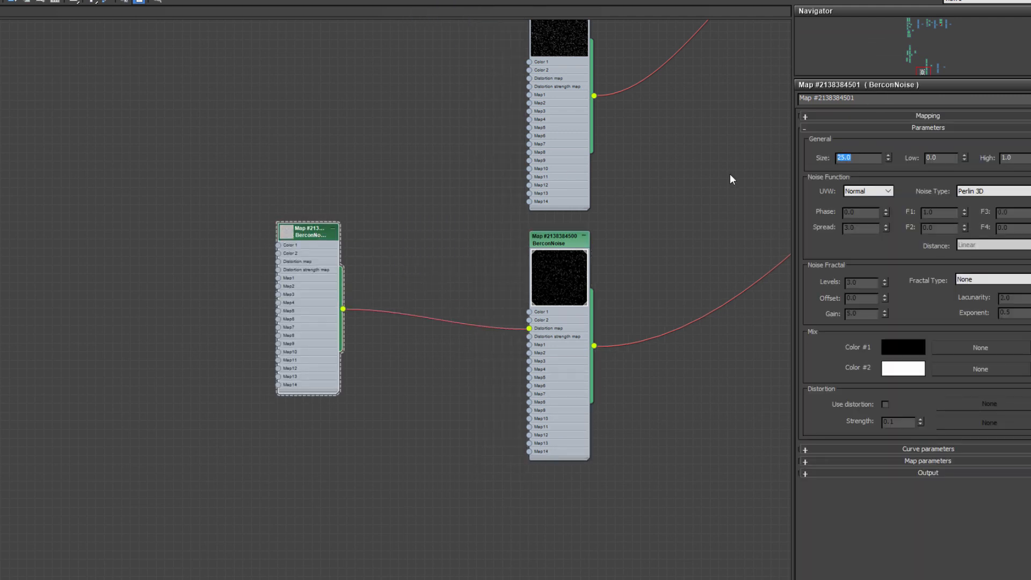
pyautogui.write('6')
pyautogui.press('Return')
# Enable distortion on the lowest BerconNoise map with a strength of 0.5, and render the pane to examine the streaks
pyautogui.doubleClick(559, 240)
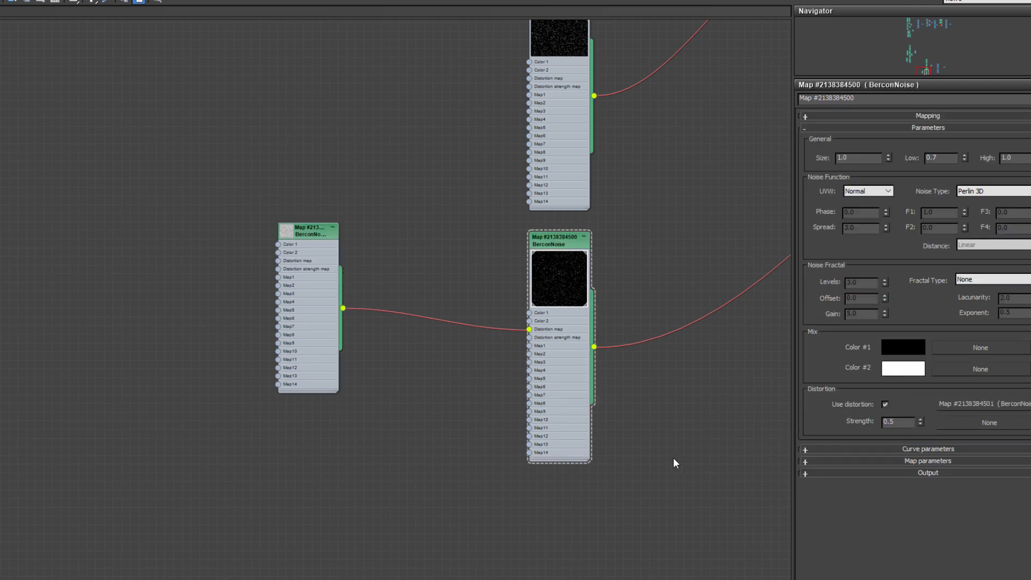
pyautogui.hotkey('shift', 'q')
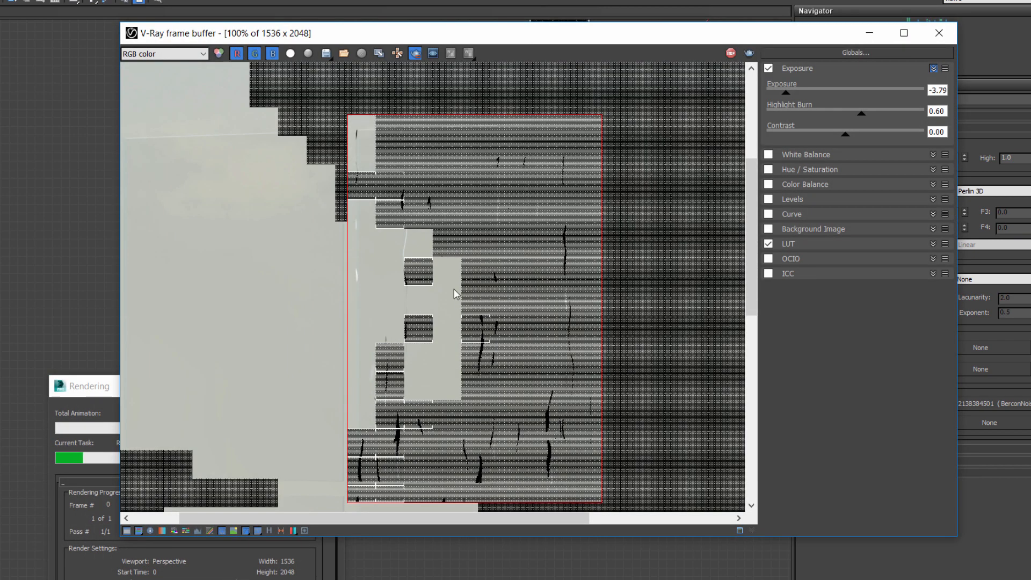
pyautogui.scroll(1, 405, 241)
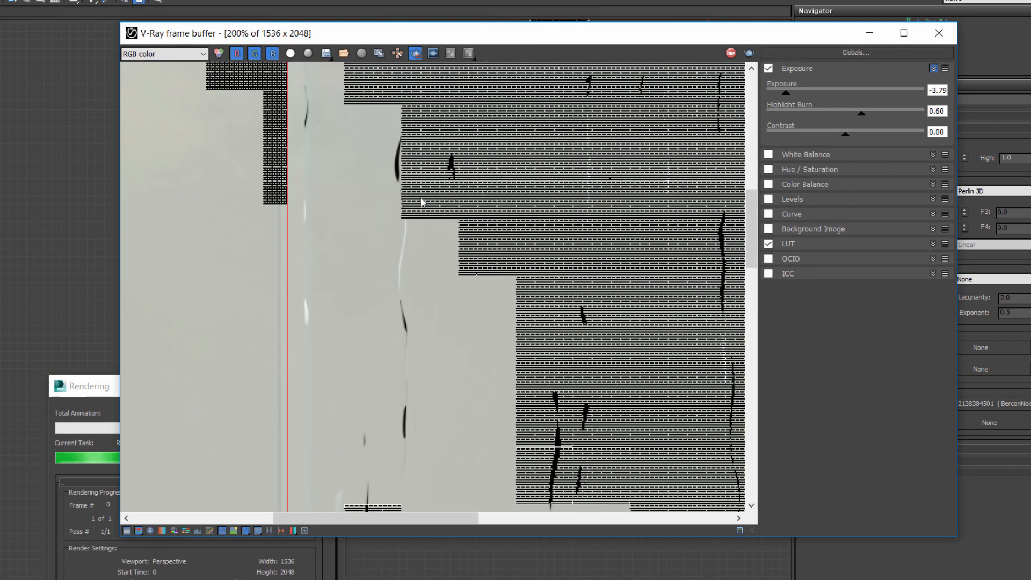
pyautogui.scroll(-2, 420, 276)
pyautogui.scroll(1, 420, 276)
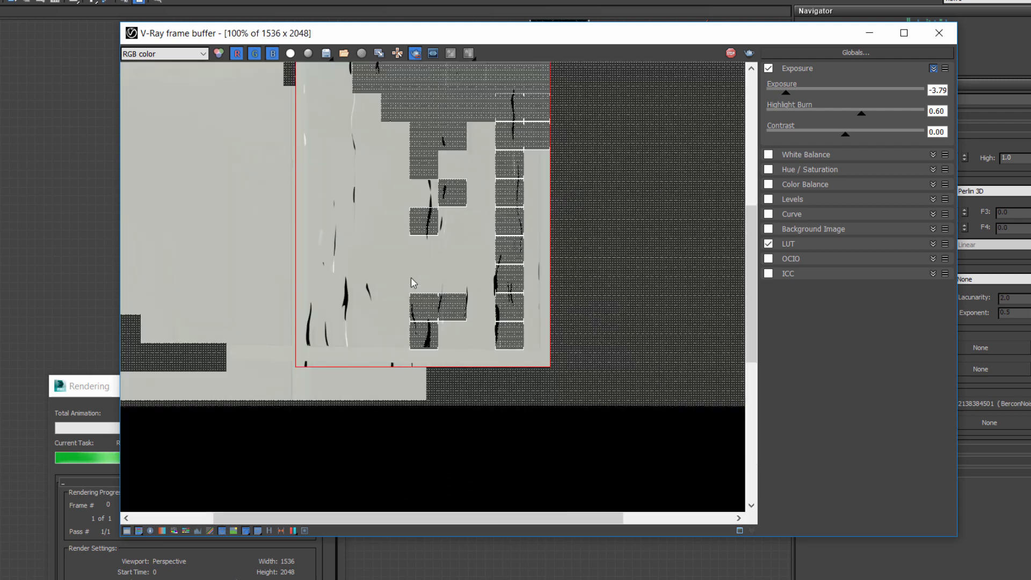
pyautogui.moveTo(359, 173); pyautogui.dragTo(399, 242, button='middle')
pyautogui.scroll(-1, 398, 243)
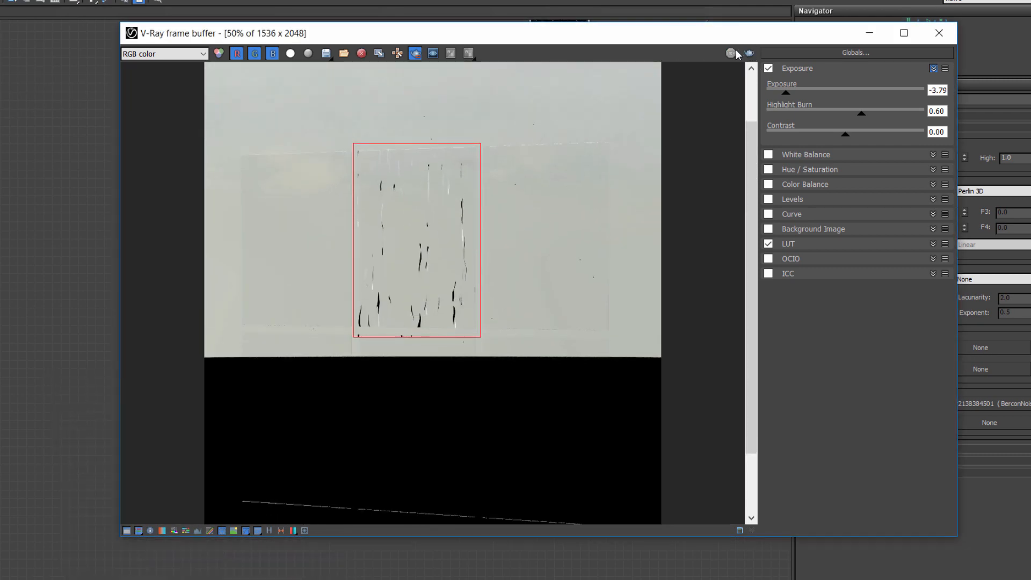
pyautogui.click(938, 33)
# Rearrange the lowest BerconNoise map and its distortion map so that they sit level and closer together
pyautogui.moveTo(563, 286); pyautogui.dragTo(428, 285)
pyautogui.moveTo(226, 216); pyautogui.dragTo(460, 366)
pyautogui.moveTo(452, 307); pyautogui.dragTo(534, 289)
pyautogui.click(508, 292)
pyautogui.scroll(1, 305, 224)
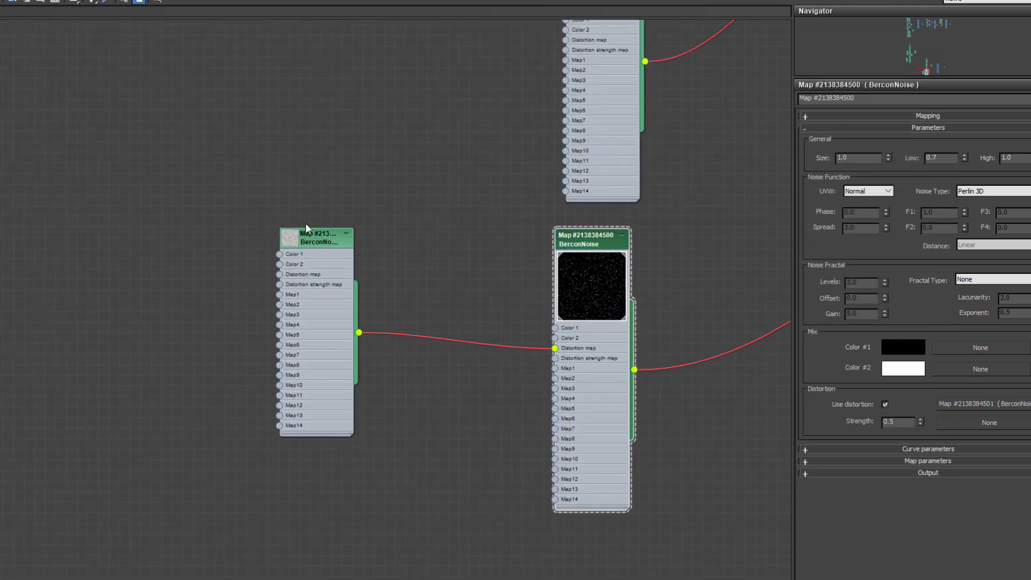
# Add another BerconNoise map as the distortion map of the size 6.0 noise, and enable that noise's distortion with a strength of 0.3
pyautogui.moveTo(279, 274); pyautogui.dragTo(119, 191)
pyautogui.moveTo(183, 200)
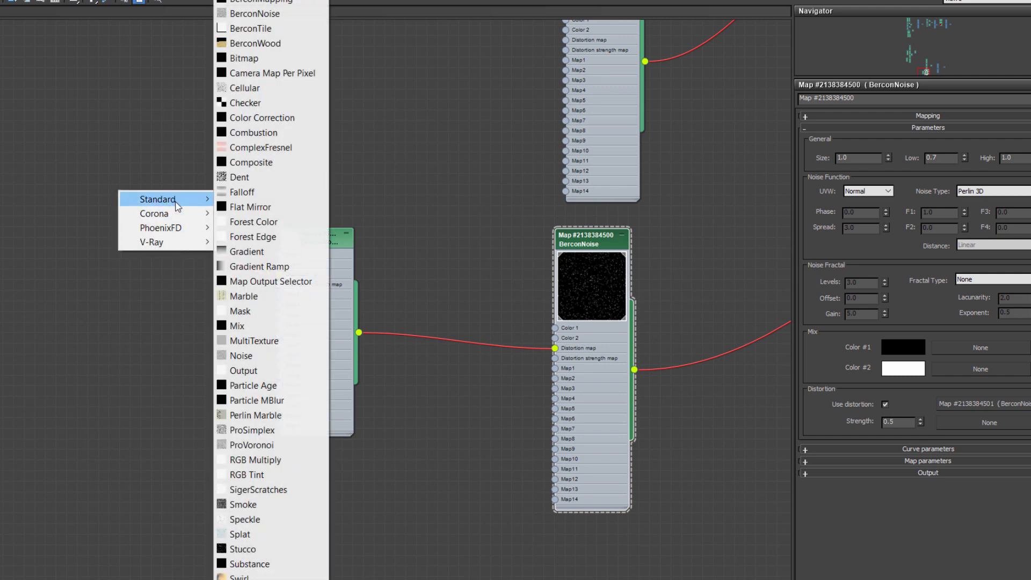
pyautogui.click(254, 14)
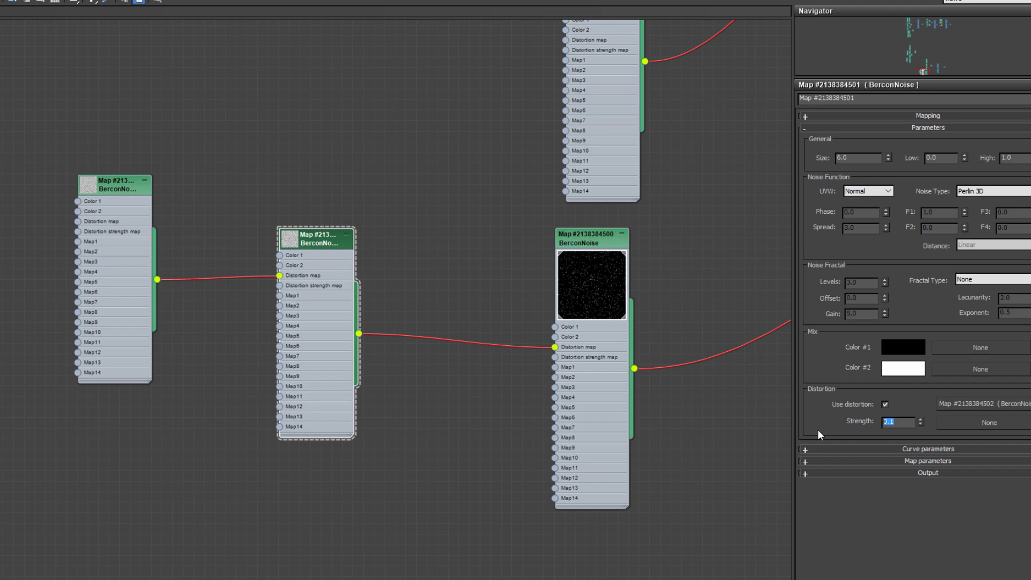
pyautogui.write('0.3')
pyautogui.press('Return')
# Set the size of the newly added distortion noise to 3.0 and test-render the pane
pyautogui.click(104, 192)
pyautogui.write('3')
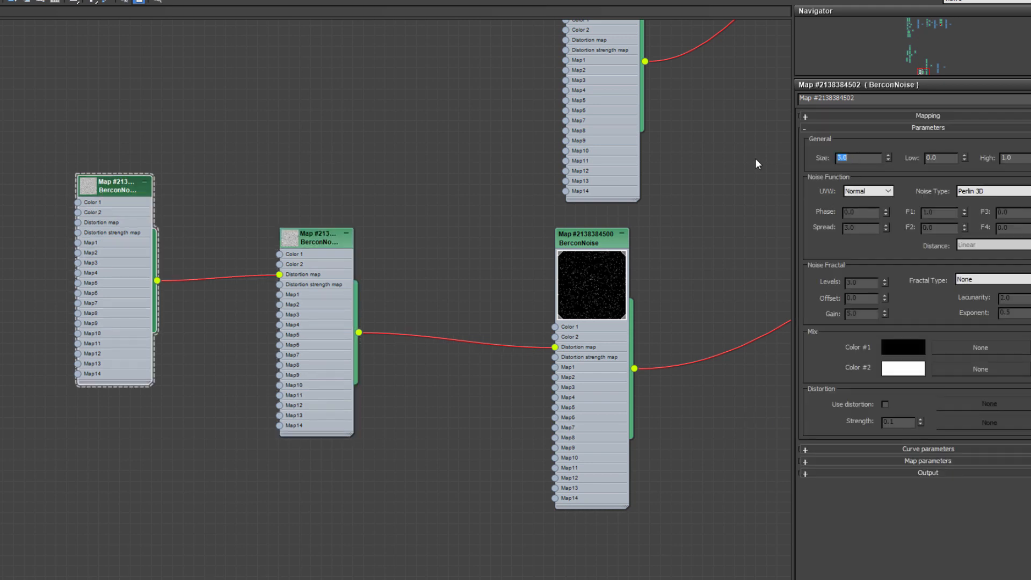
pyautogui.press('Return')
pyautogui.hotkey('shift', 'q')
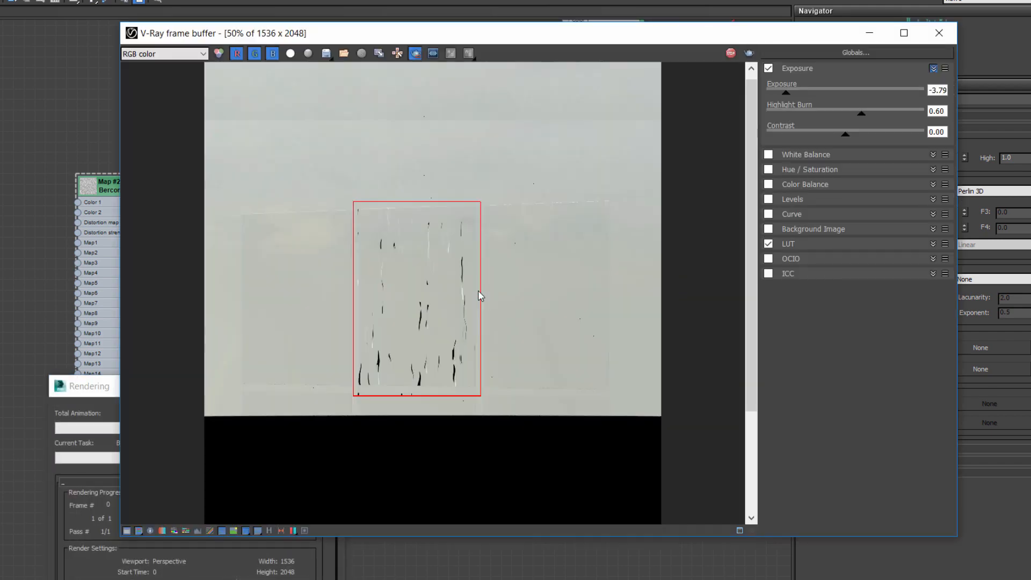
# Examine the distorted water streaks up close in the test render of the pane
pyautogui.moveTo(478, 291); pyautogui.dragTo(395, 273, button='middle')
pyautogui.scroll(1, 404, 274)
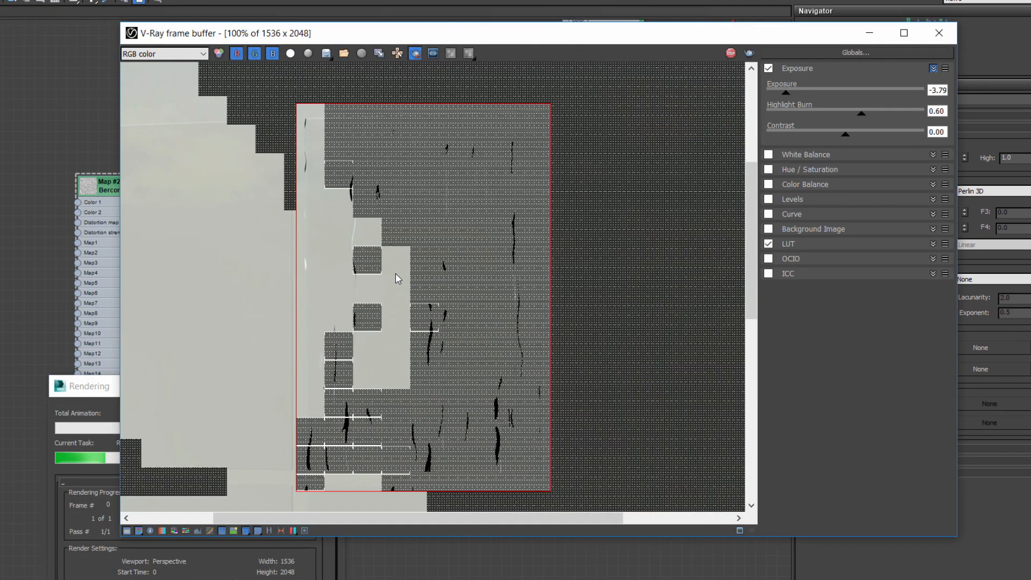
pyautogui.scroll(-1, 389, 277)
pyautogui.hotkey('alt', 'Tab')
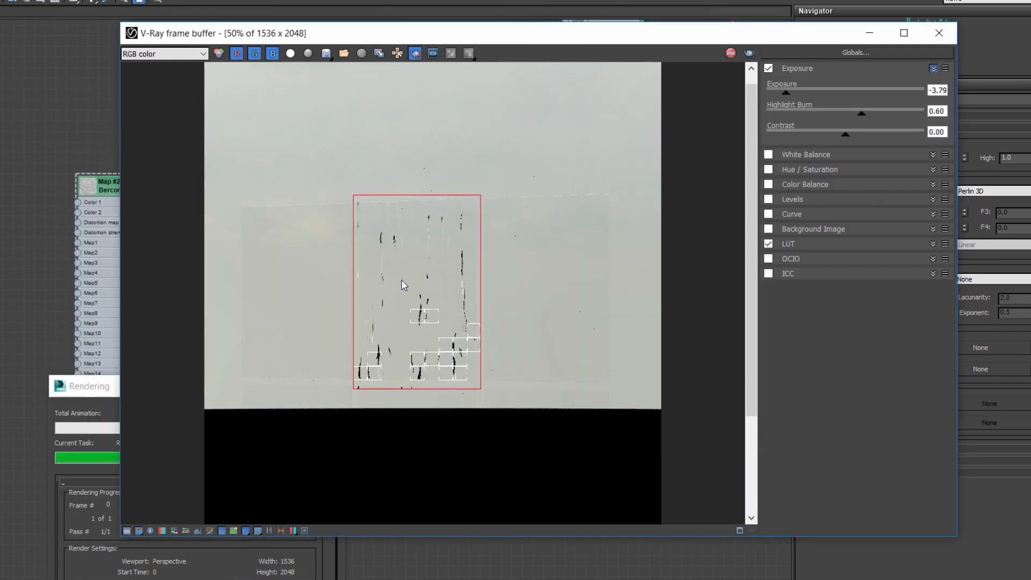
pyautogui.scroll(1, 403, 280)
pyautogui.moveTo(401, 279)
pyautogui.mouseDown(button='middle')
pyautogui.moveTo(421, 288)
pyautogui.moveTo(407, 285)
pyautogui.mouseUp(button='middle')
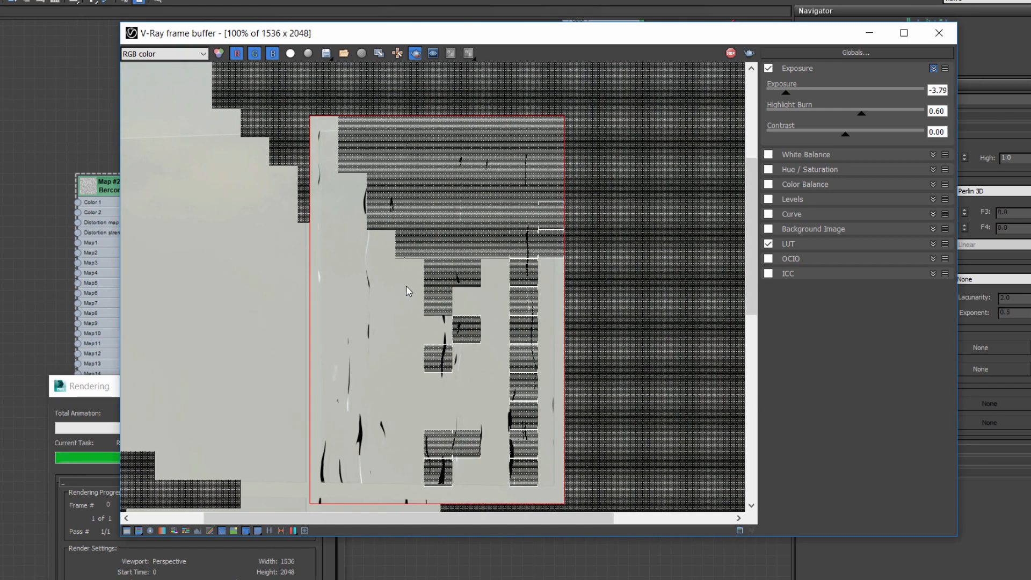
pyautogui.moveTo(580, 292); pyautogui.dragTo(573, 203, button='middle')
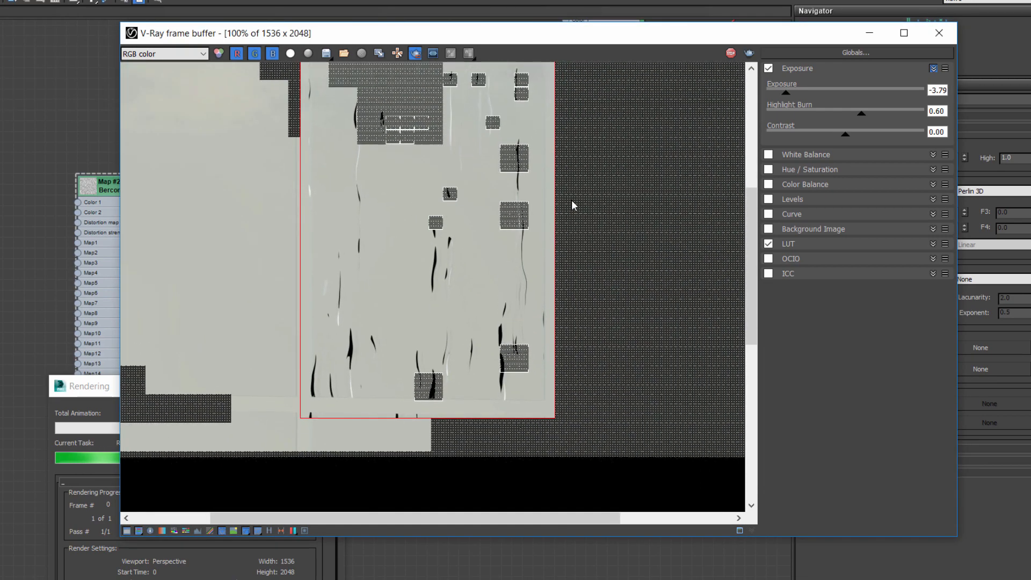
pyautogui.hotkey('alt', 'Tab')
pyautogui.scroll(-1, 713, 93)
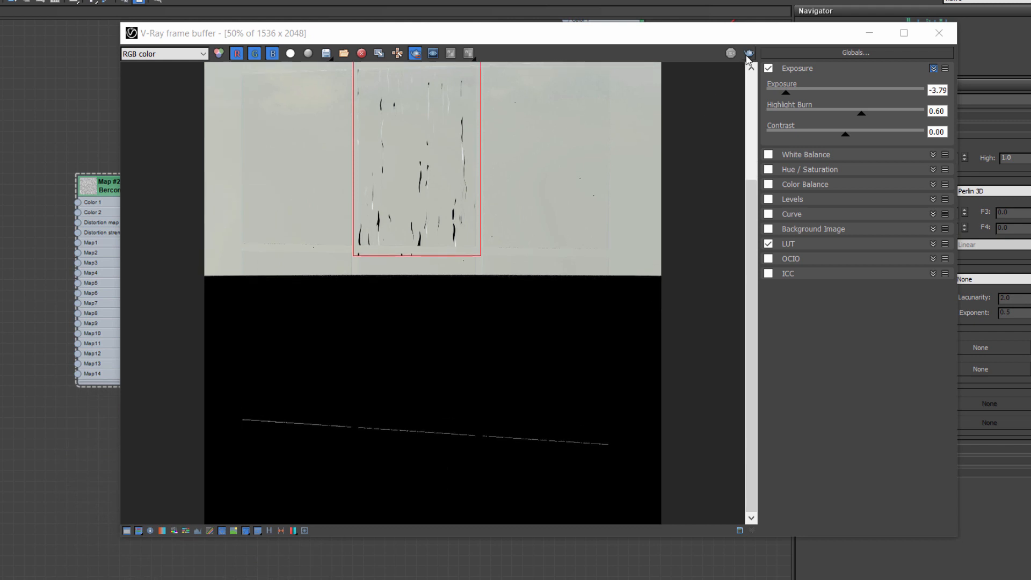
pyautogui.moveTo(653, 70); pyautogui.dragTo(646, 215, button='middle')
pyautogui.moveTo(127, 245); pyautogui.dragTo(129, 211, button='middle')
pyautogui.hotkey('alt', 'Tab')
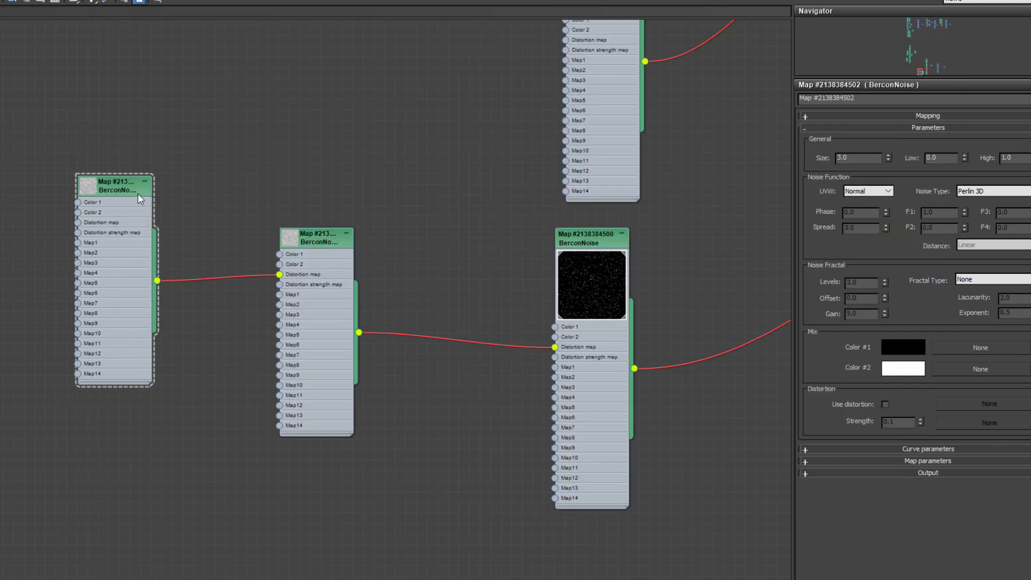
# Set the distortion strength of the size 6.0 noise to 3.0 and test-render the streaks up close
pyautogui.click(125, 187)
pyautogui.click(316, 237)
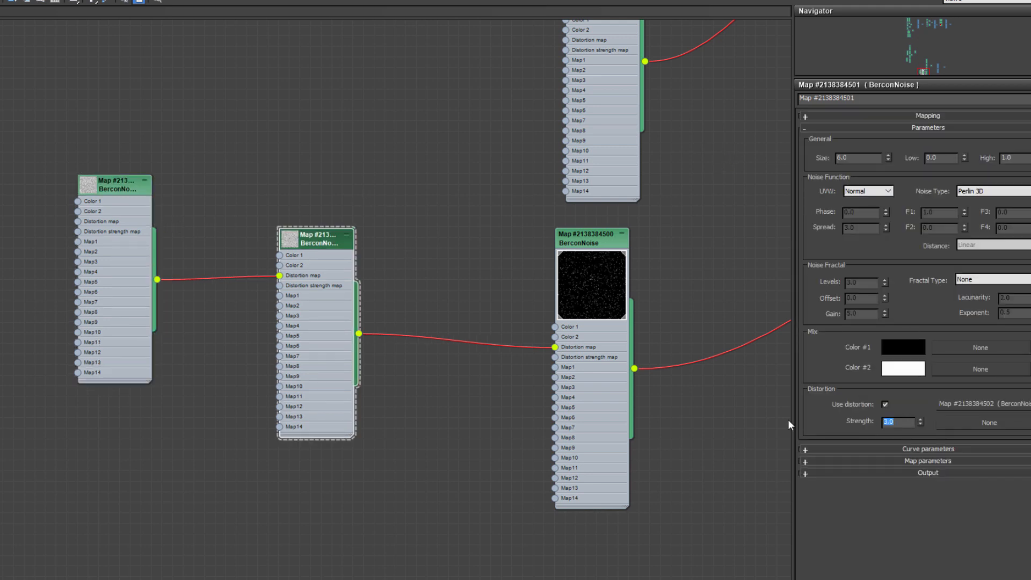
pyautogui.hotkey('shift', 'q')
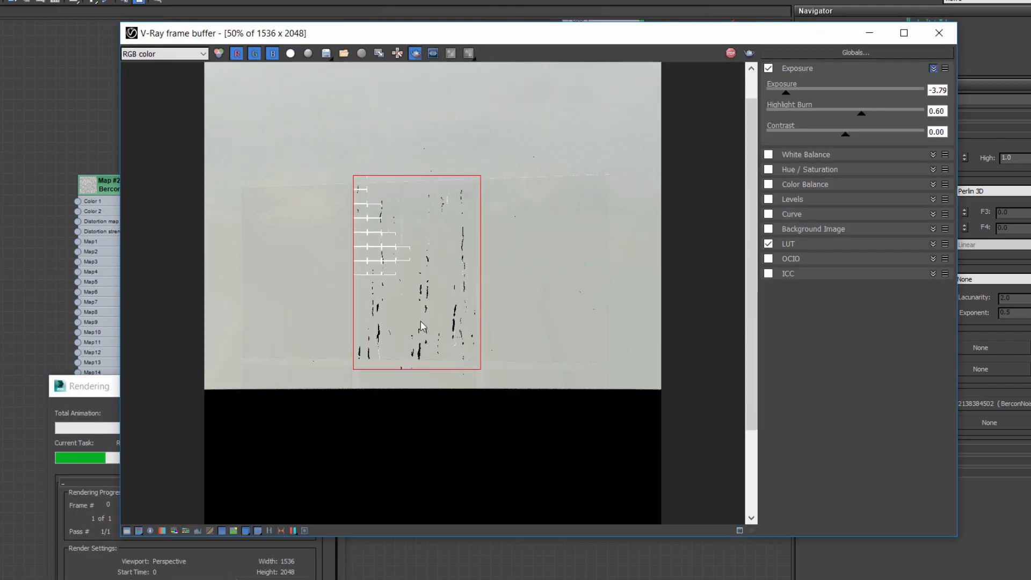
pyautogui.scroll(1, 393, 243)
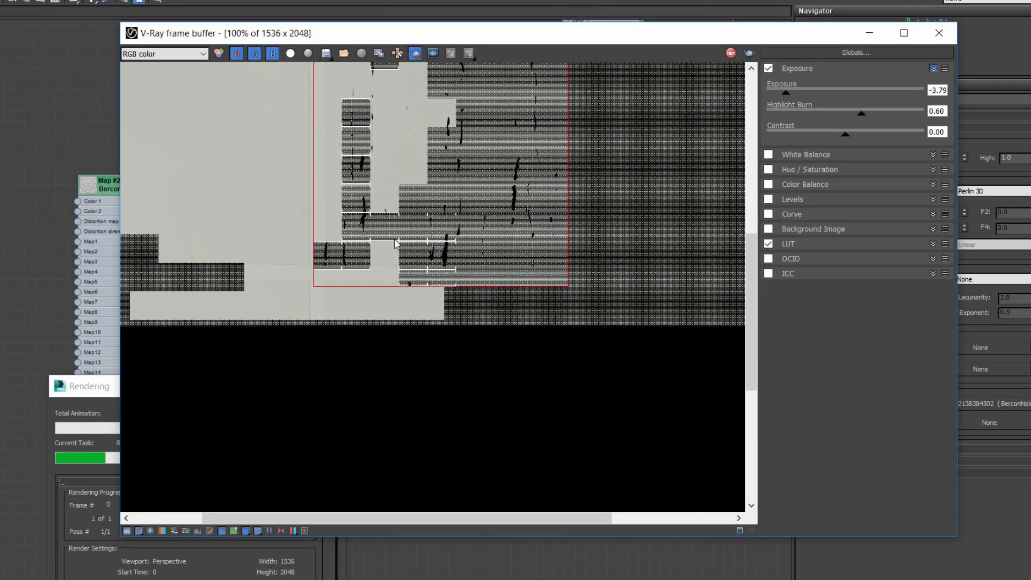
pyautogui.moveTo(395, 238); pyautogui.dragTo(389, 437, button='middle')
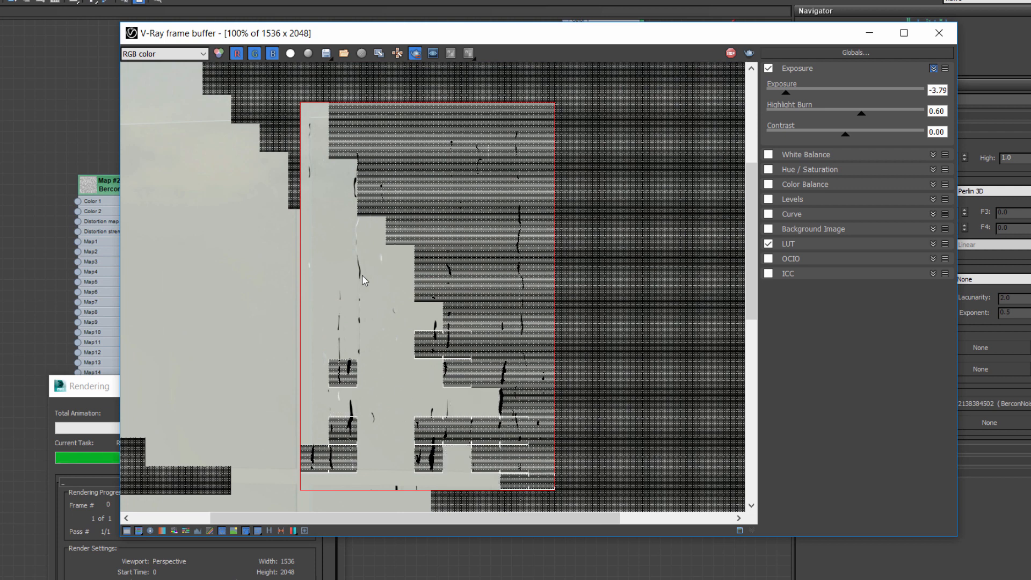
pyautogui.scroll(1, 382, 310)
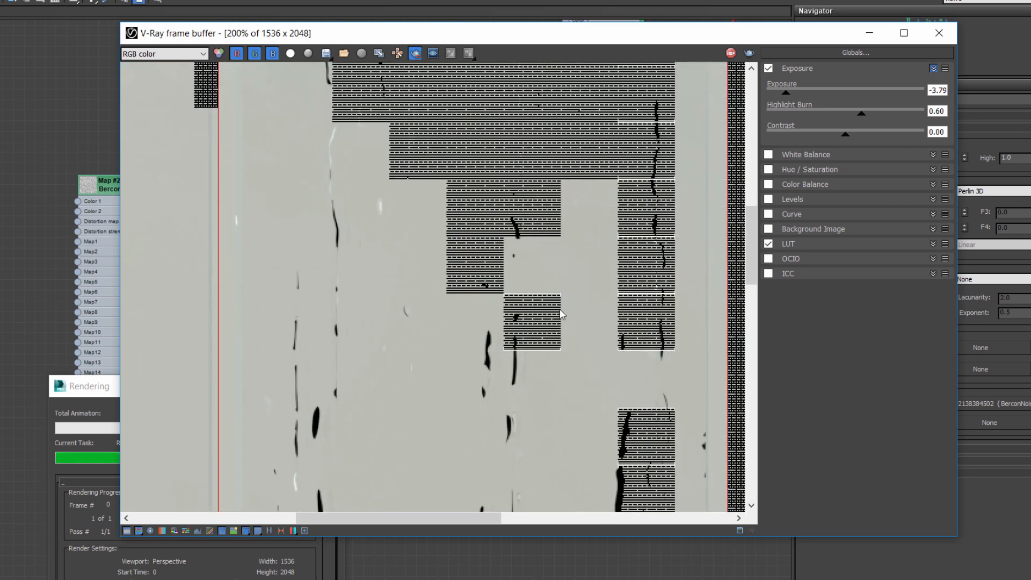
pyautogui.click(730, 54)
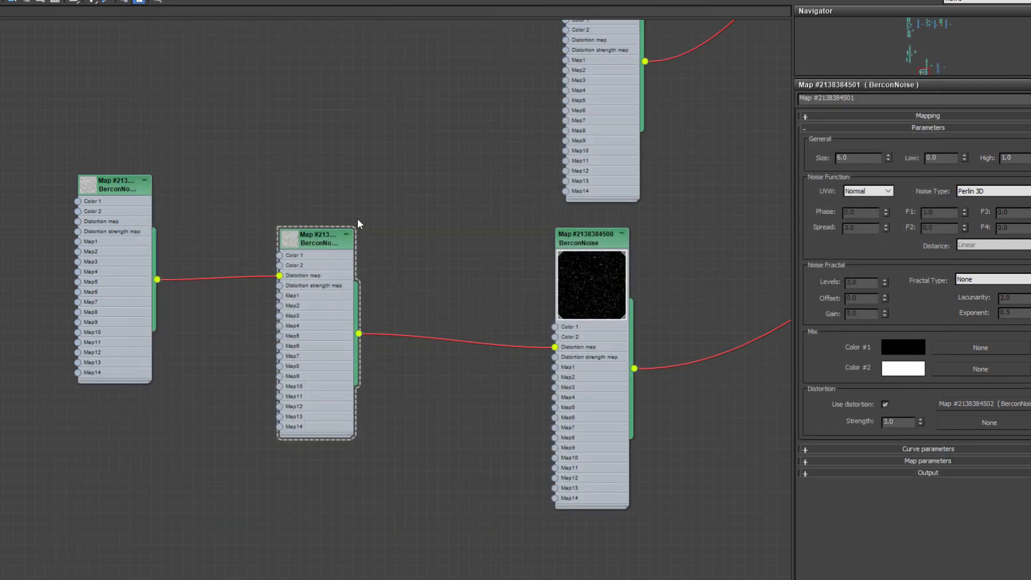
# Set the distortion strength of the size 6.0 noise to 2.0 and test-render the pane
pyautogui.click(321, 244)
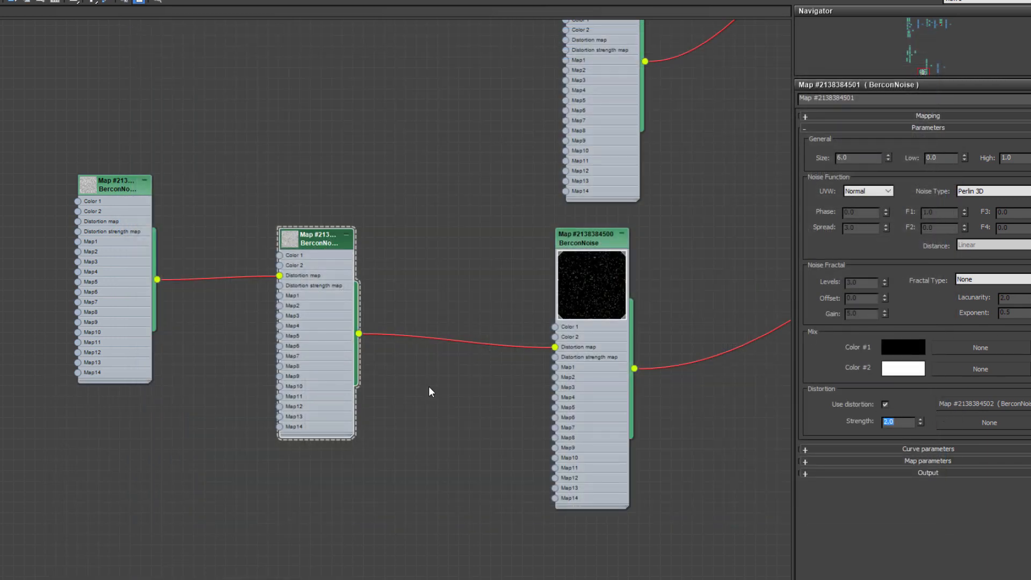
pyautogui.write('2')
pyautogui.press('Return')
pyautogui.hotkey('shift', 'q')
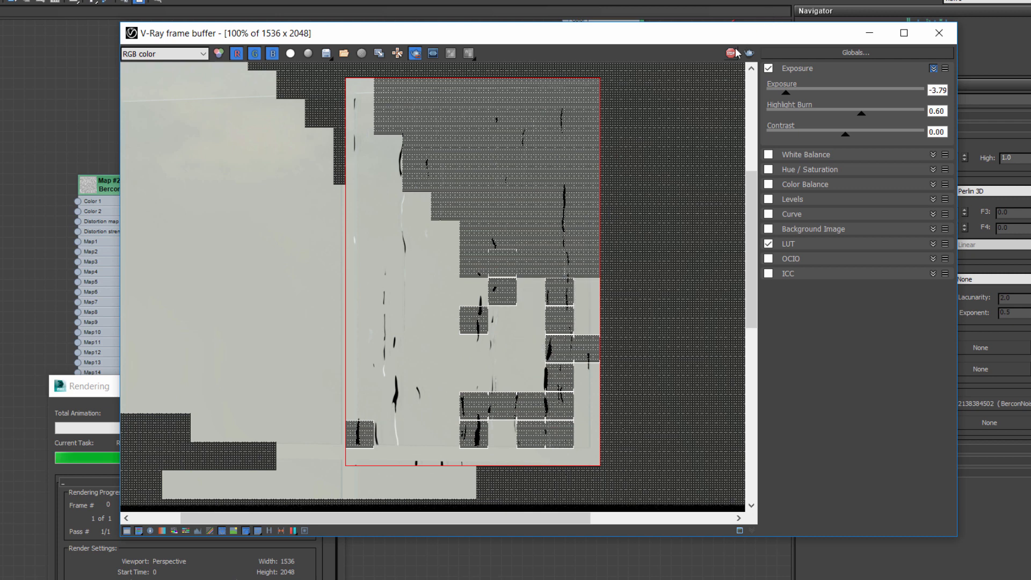
pyautogui.click(954, 35)
# Group the two distortion noises closer to the lowest BerconNoise and move the whole streak chain further down
pyautogui.scroll(-2, 345, 221)
pyautogui.moveTo(153, 168); pyautogui.dragTo(422, 378)
pyautogui.click(337, 272)
pyautogui.moveTo(258, 267); pyautogui.dragTo(331, 313)
pyautogui.scroll(-5, 437, 198)
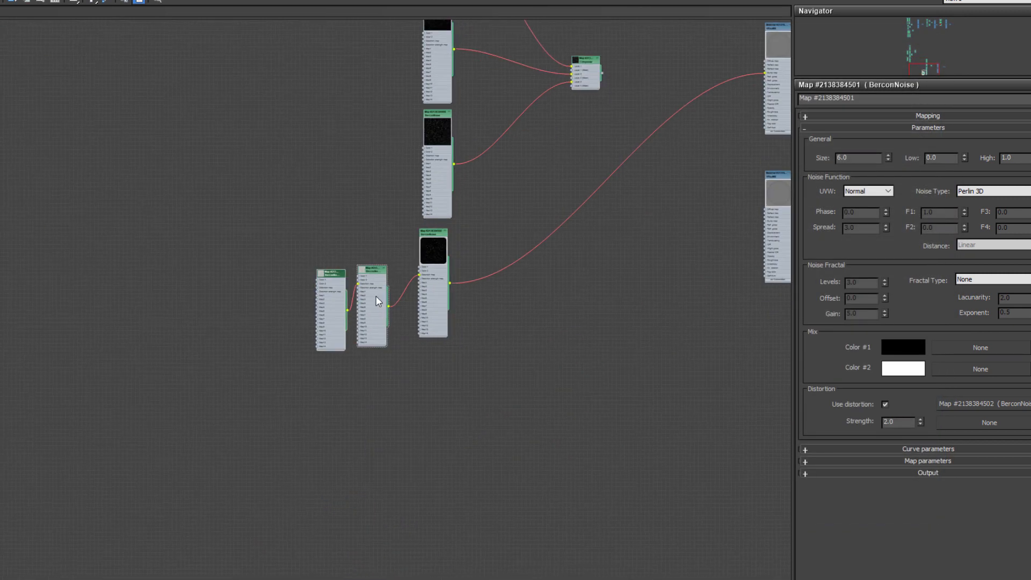
pyautogui.moveTo(259, 224); pyautogui.dragTo(452, 340)
pyautogui.moveTo(294, 260); pyautogui.dragTo(423, 336)
pyautogui.moveTo(424, 364); pyautogui.dragTo(423, 372)
# Add an Output map above the streak BerconNoise and feed that noise into it
pyautogui.rightClick(498, 269)
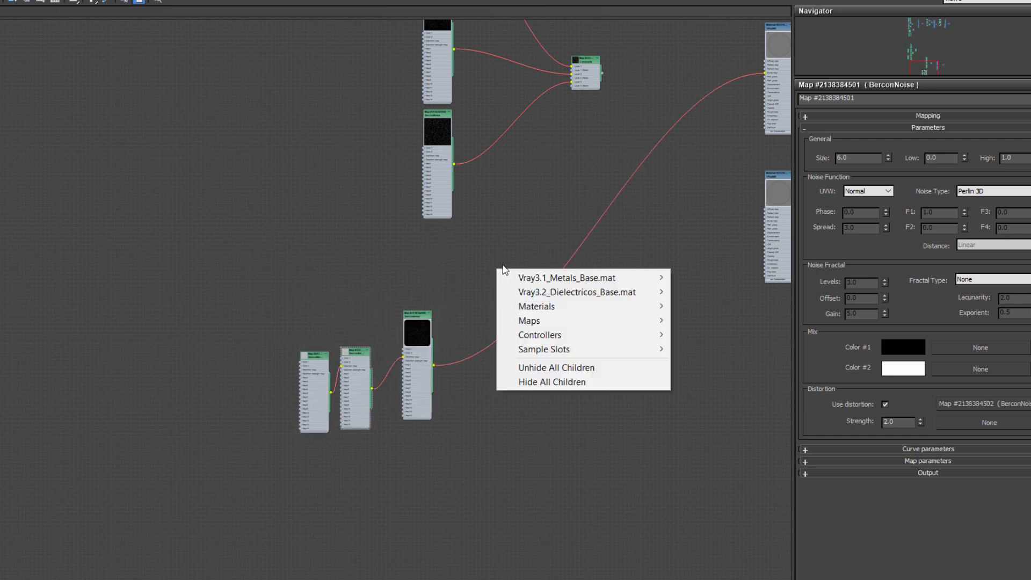
pyautogui.moveTo(529, 320)
pyautogui.moveTo(707, 320)
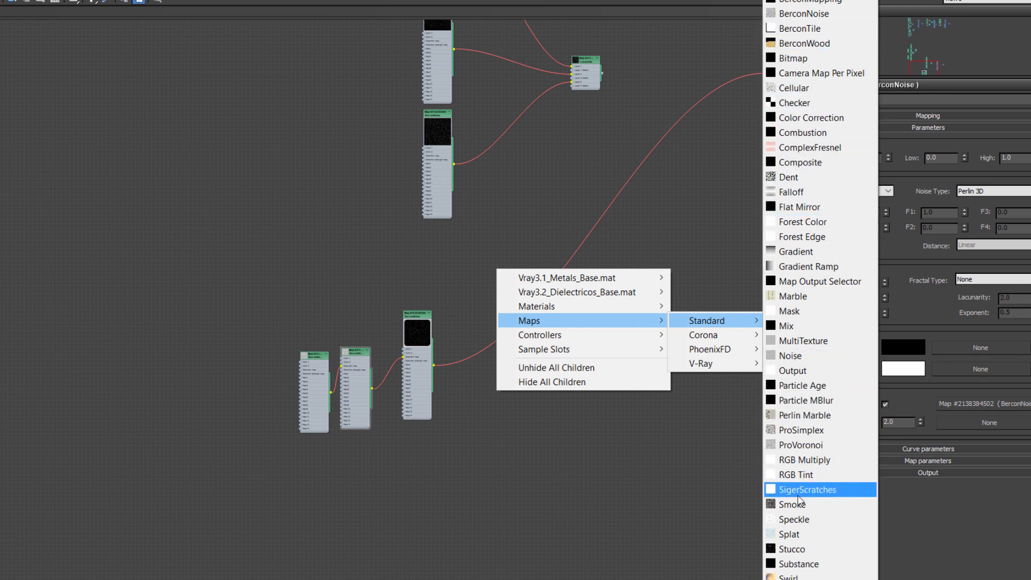
pyautogui.click(793, 370)
pyautogui.scroll(3, 465, 275)
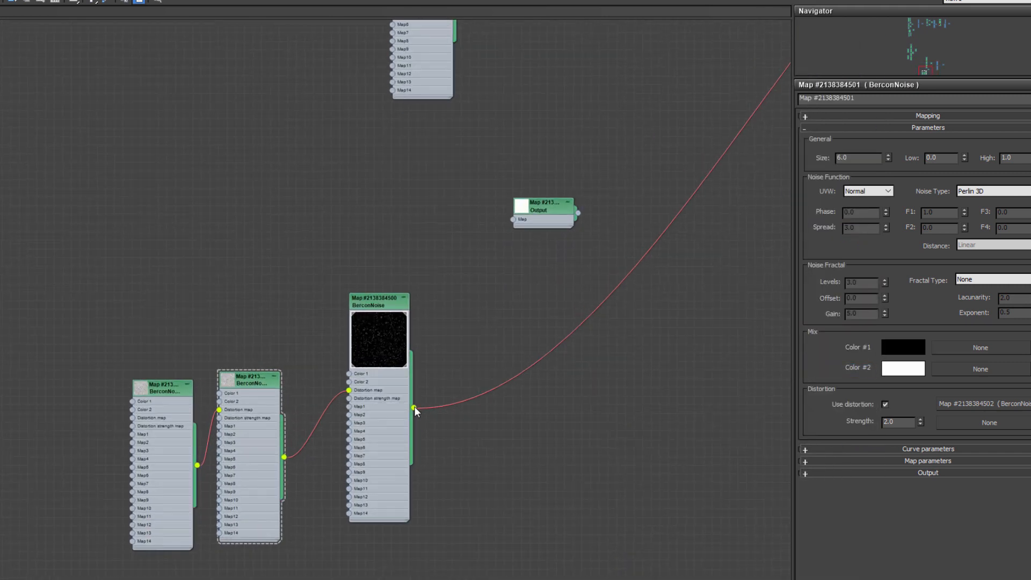
pyautogui.moveTo(414, 408); pyautogui.dragTo(535, 108)
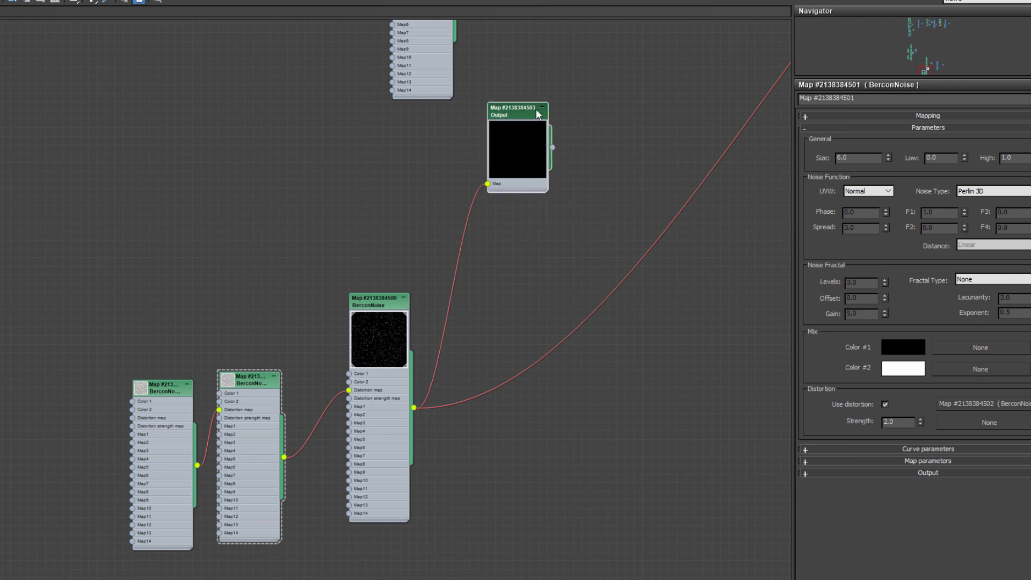
# Enable the Output map's color map and invert its curve, with the start point at 1.0 and the end point at 0.0
pyautogui.doubleClick(518, 108)
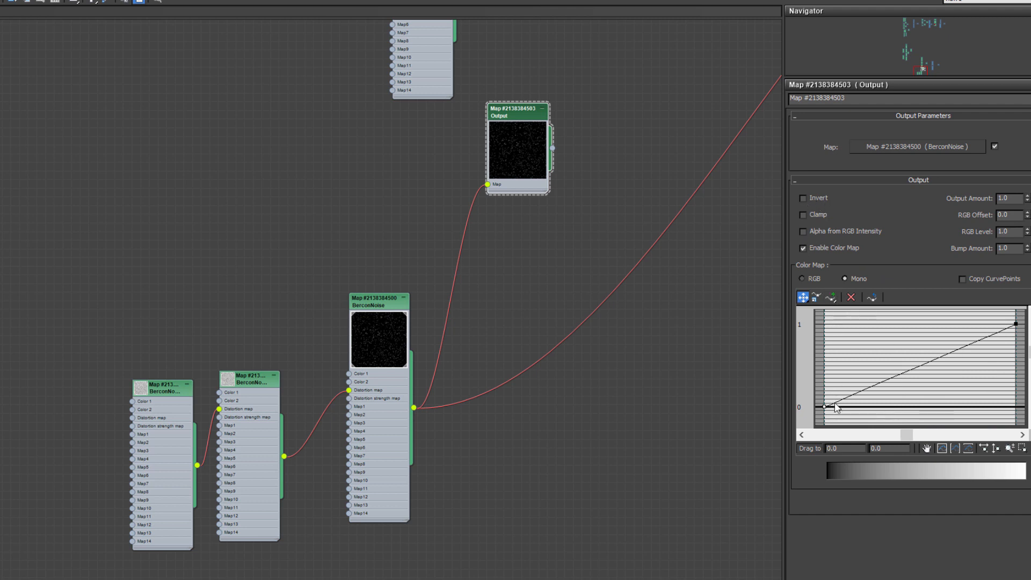
pyautogui.doubleClick(886, 448)
pyautogui.write('1')
pyautogui.press('Return')
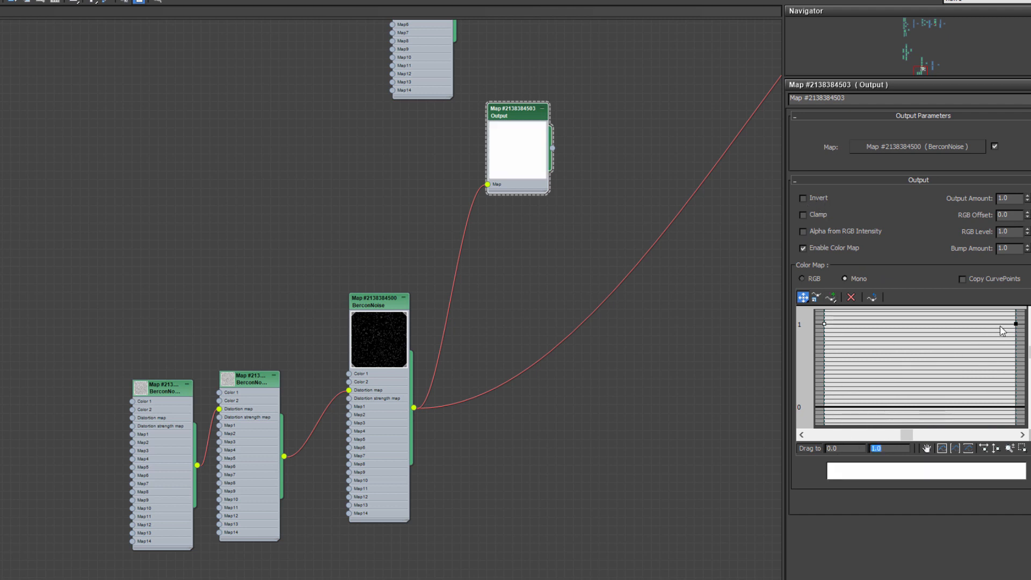
pyautogui.write('0')
pyautogui.press('Return')
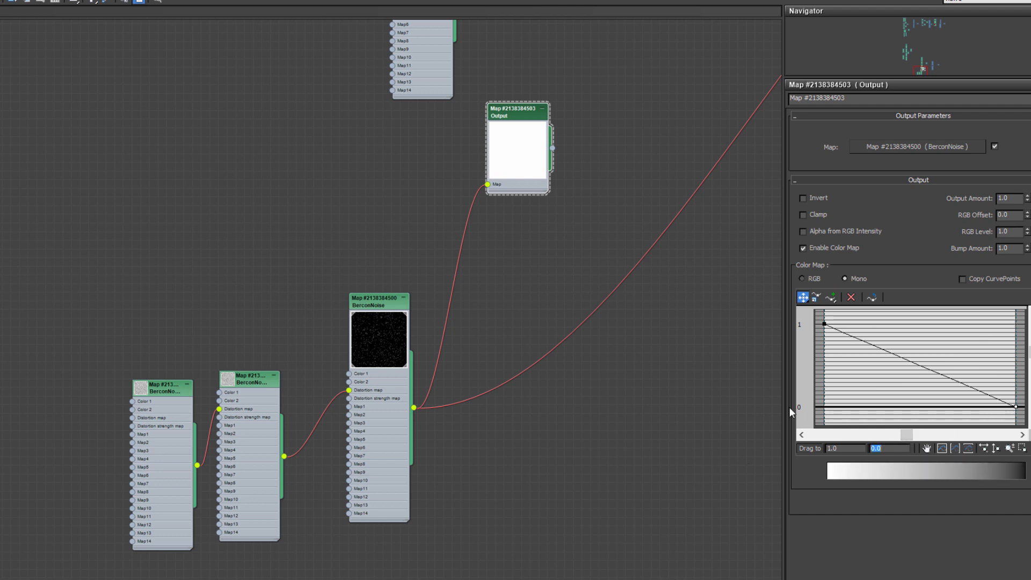
# Add a curve point at about 0.105 near the start of the color map and set its value to 0
pyautogui.click(831, 297)
pyautogui.click(844, 333)
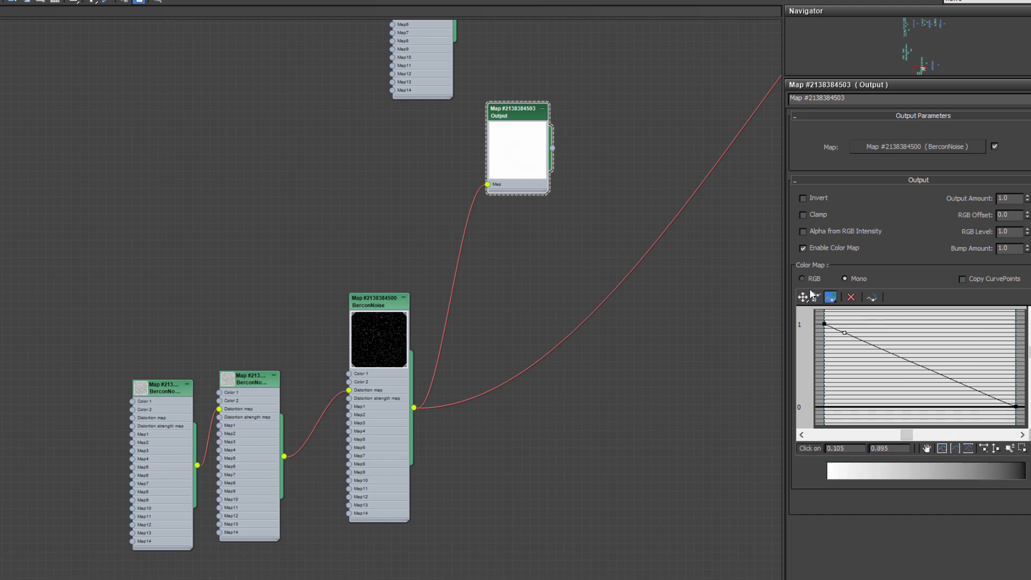
pyautogui.doubleClick(896, 452)
pyautogui.write('0')
pyautogui.press('Return')
# Connect the Output map as the mask of Composite layers 1, 2 and 3, and place it below the drop noises
pyautogui.moveTo(552, 162); pyautogui.dragTo(372, 442, button='middle')
pyautogui.scroll(-2, 372, 442)
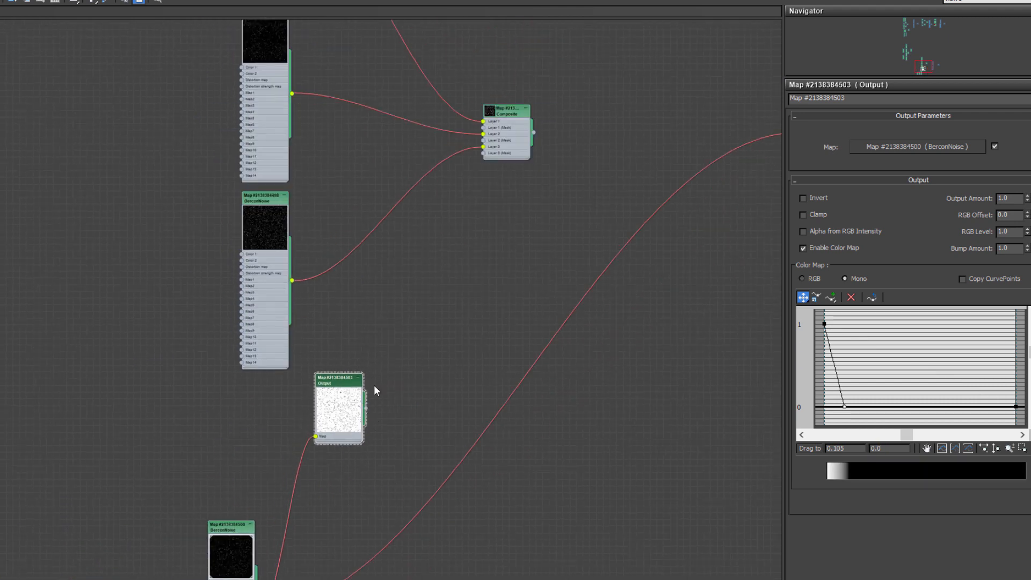
pyautogui.moveTo(515, 111); pyautogui.dragTo(522, 218)
pyautogui.scroll(2, 410, 418)
pyautogui.moveTo(344, 402); pyautogui.dragTo(529, 146)
pyautogui.moveTo(346, 403); pyautogui.dragTo(530, 163)
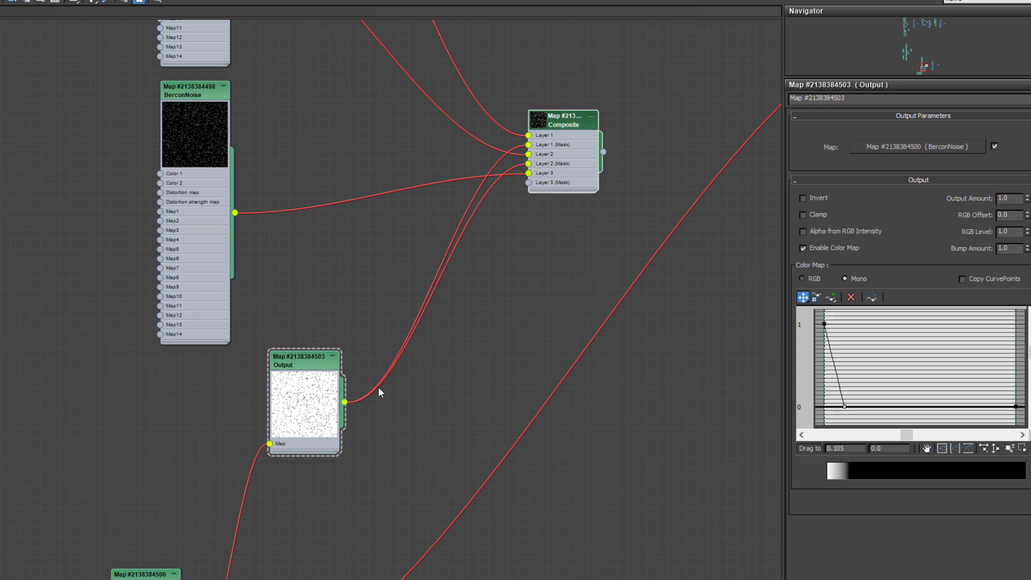
pyautogui.moveTo(344, 402); pyautogui.dragTo(529, 182)
pyautogui.moveTo(304, 397); pyautogui.dragTo(185, 428)
# Add a fourth layer to the Composite map, feed the streak BerconNoise into it, and set its blending to Addition
pyautogui.scroll(-2, 456, 302)
pyautogui.doubleClick(539, 169)
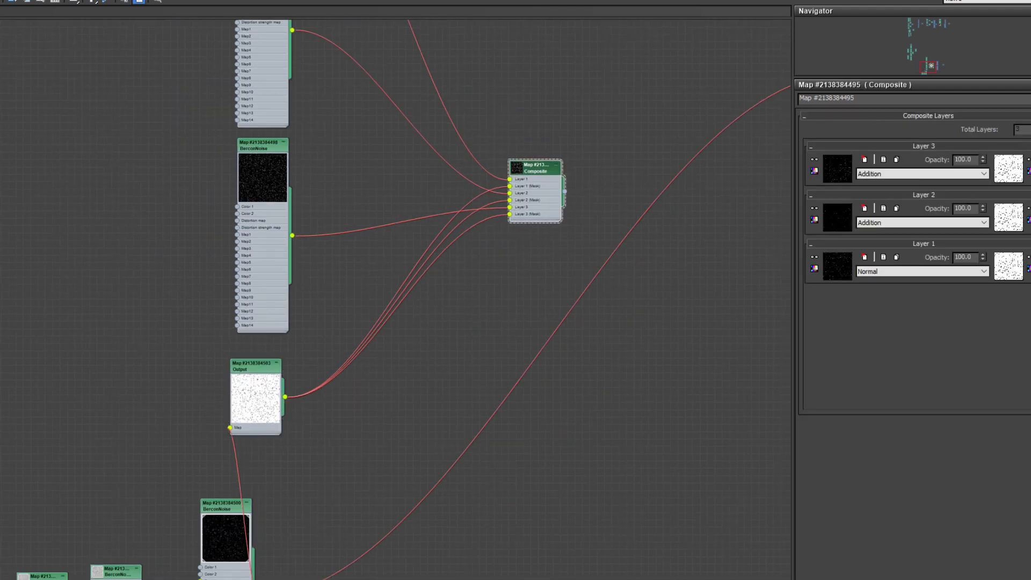
pyautogui.moveTo(357, 467); pyautogui.dragTo(243, 444, button='middle')
pyautogui.scroll(1, 258, 505)
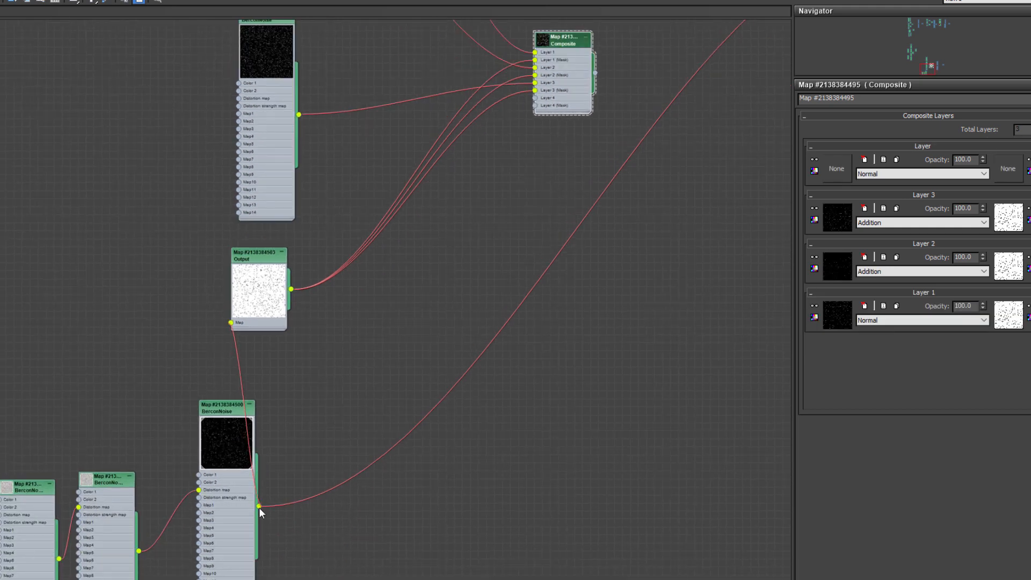
pyautogui.moveTo(259, 506); pyautogui.dragTo(535, 98)
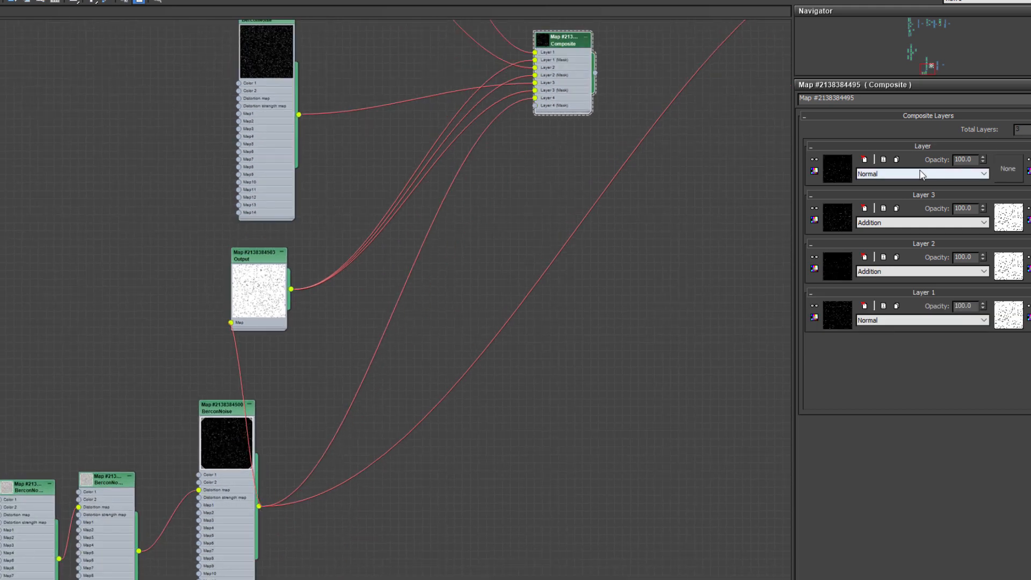
pyautogui.click(907, 174)
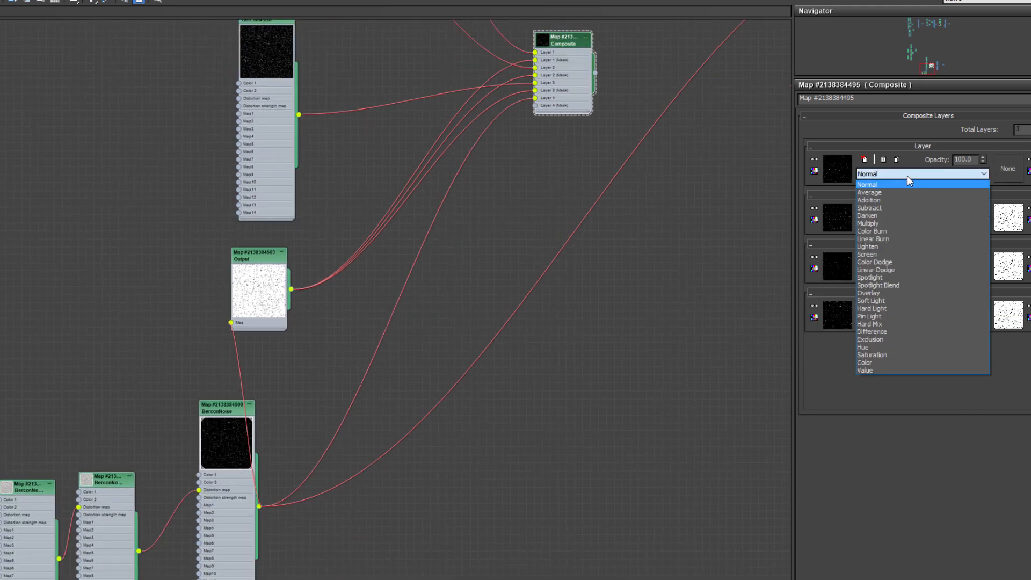
pyautogui.click(881, 201)
# Connect the Composite map to the bump of the upper VRayMtl and test-render the pane
pyautogui.moveTo(646, 203); pyautogui.dragTo(378, 484, button='middle')
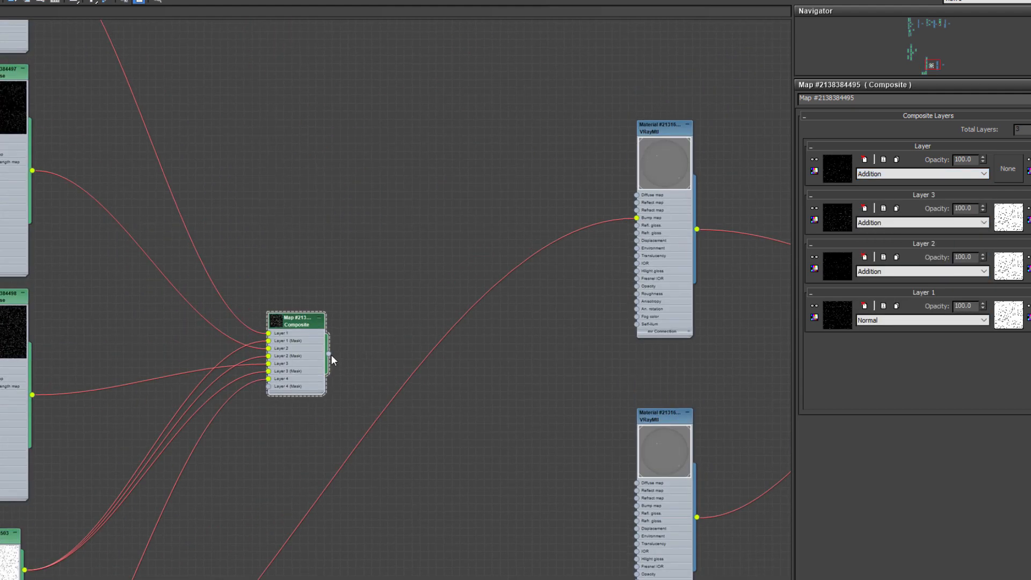
pyautogui.moveTo(328, 353); pyautogui.dragTo(637, 217)
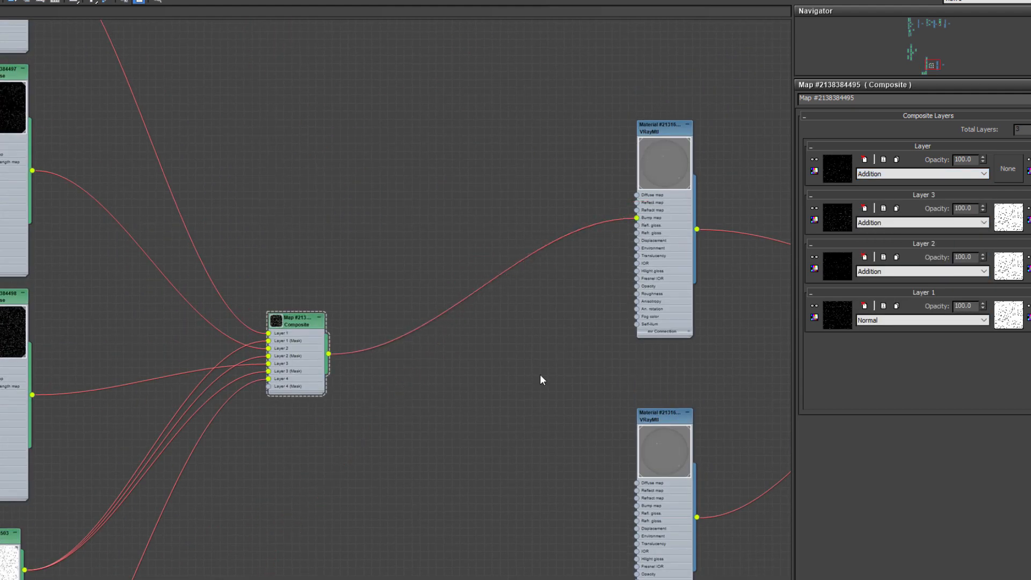
pyautogui.hotkey('shift', 'q')
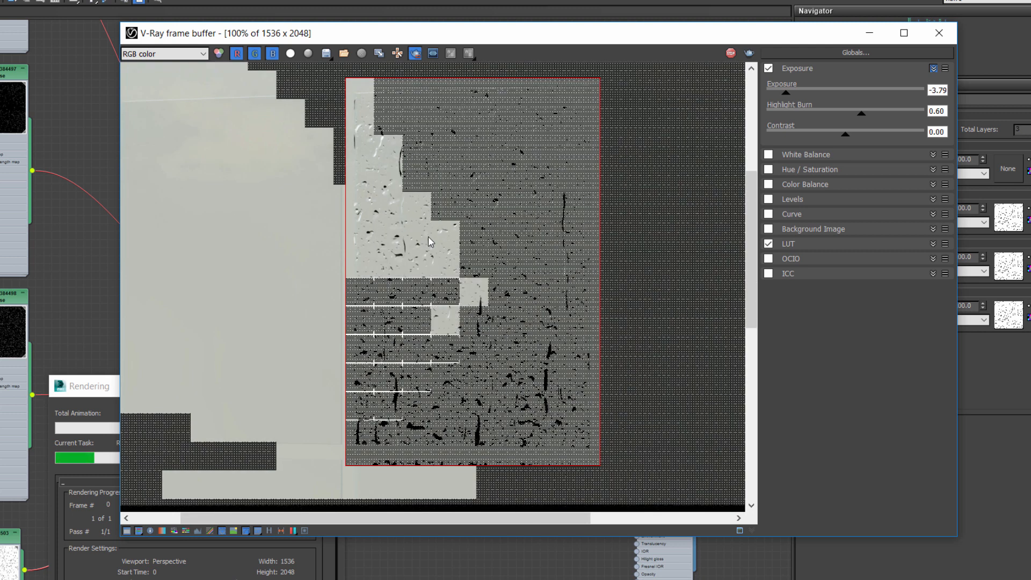
pyautogui.click(731, 53)
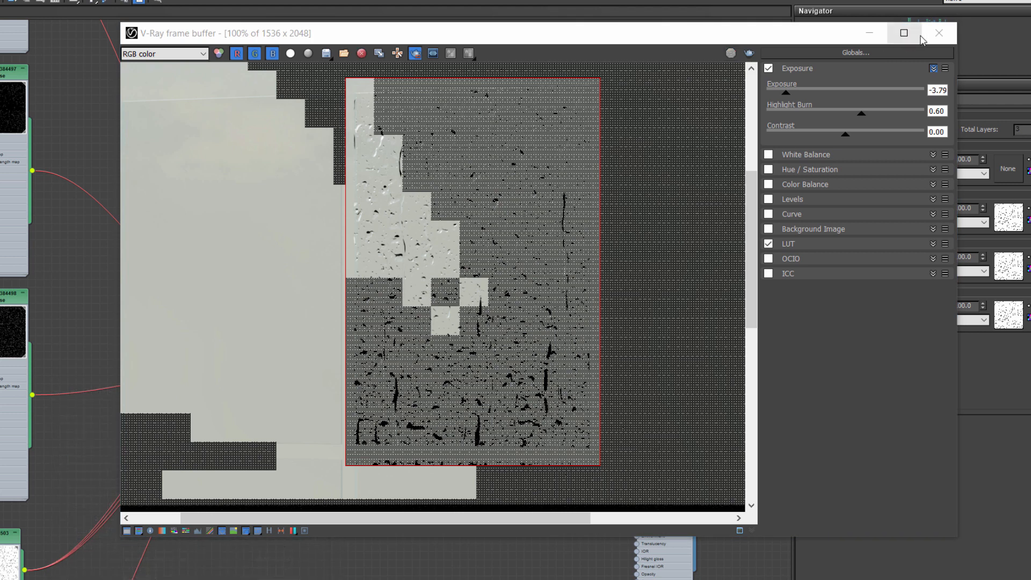
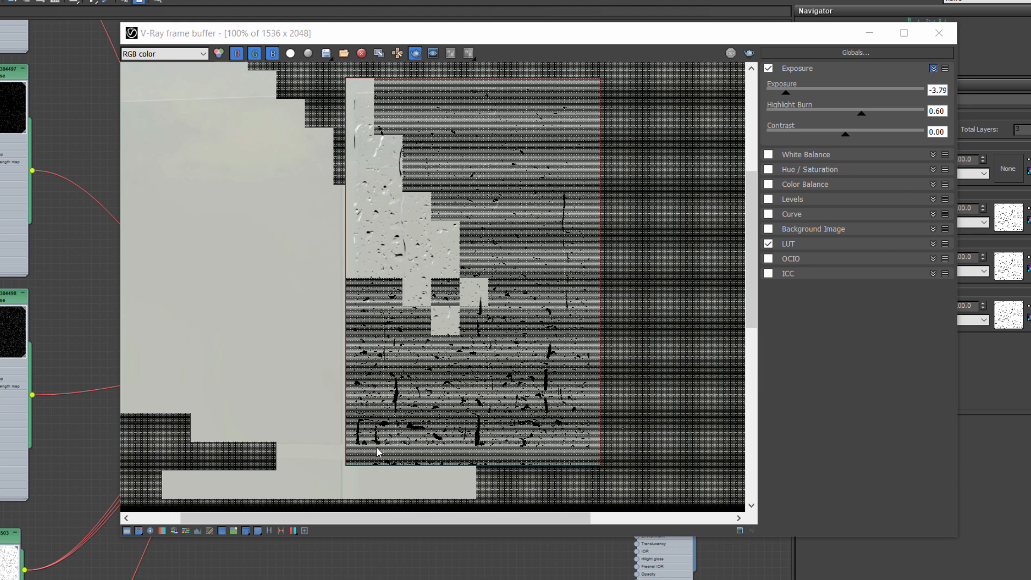
pyautogui.click(939, 33)
pyautogui.scroll(-3, 413, 226)
pyautogui.moveTo(430, 233); pyautogui.dragTo(460, 216)
pyautogui.scroll(-3, 183, 491)
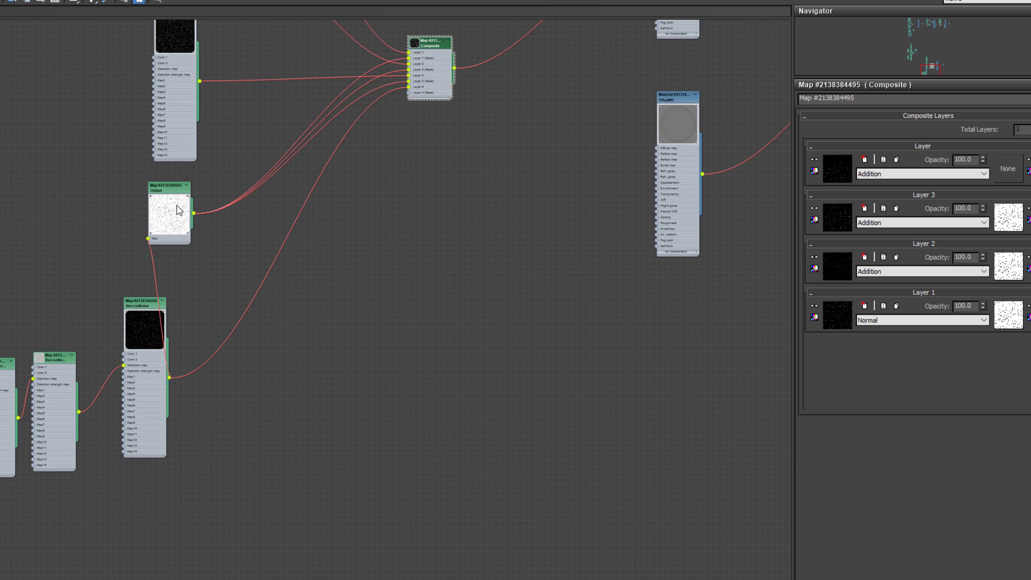
# Tidy the graph by moving the Output map and the streak BerconNoise with its two distortion noises closer together
pyautogui.moveTo(179, 210); pyautogui.dragTo(215, 216)
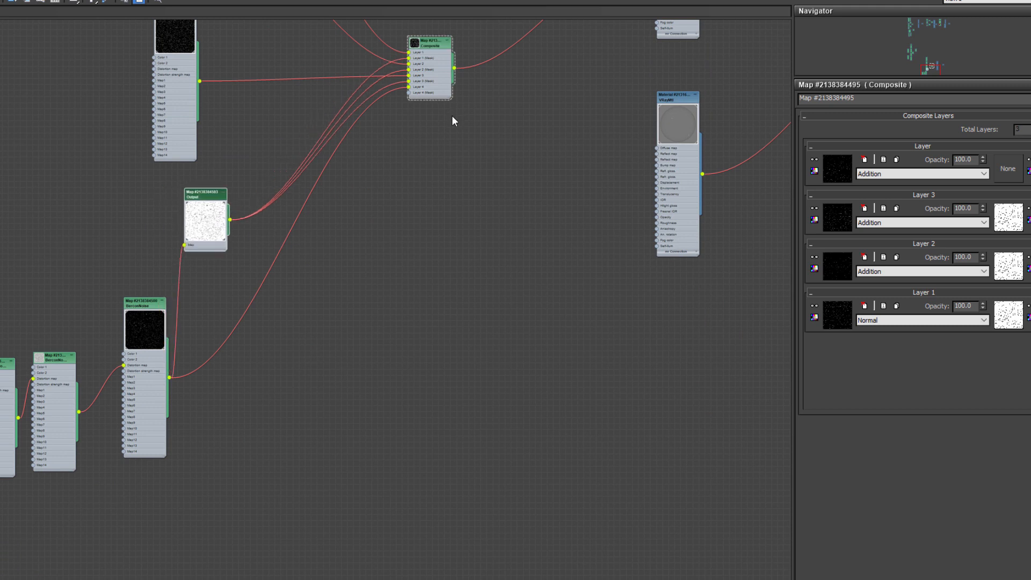
pyautogui.moveTo(86, 302); pyautogui.dragTo(222, 301, button='middle')
pyautogui.moveTo(62, 288); pyautogui.dragTo(292, 484)
pyautogui.moveTo(178, 390); pyautogui.dragTo(148, 373)
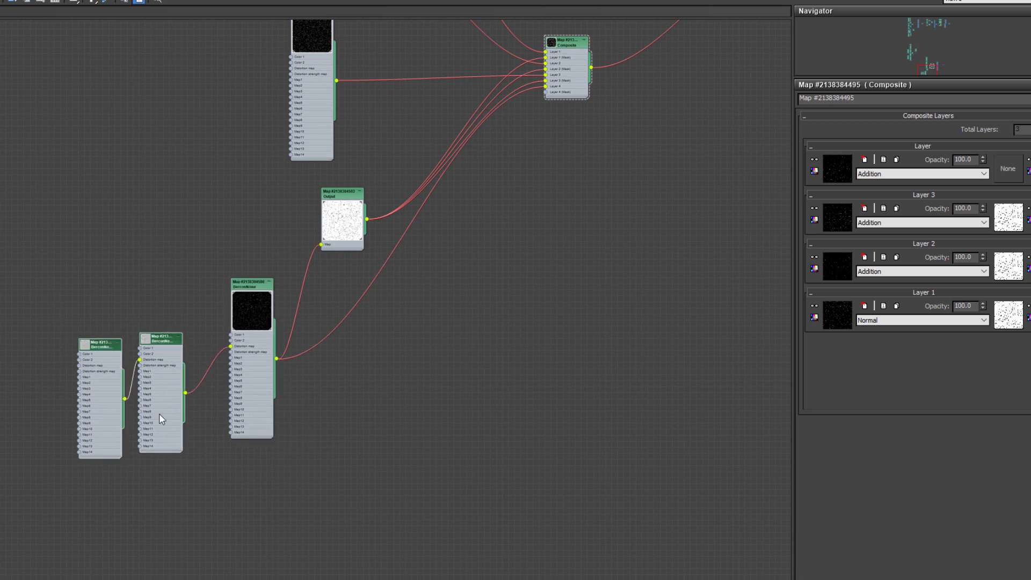
pyautogui.moveTo(159, 414); pyautogui.dragTo(204, 375)
# Shift the Output map and streak BerconNoise chain beneath the drop noises, and raise the Composite node level with them
pyautogui.scroll(-2, 477, 272)
pyautogui.moveTo(453, 140); pyautogui.dragTo(424, 304, button='middle')
pyautogui.scroll(-3, 413, 312)
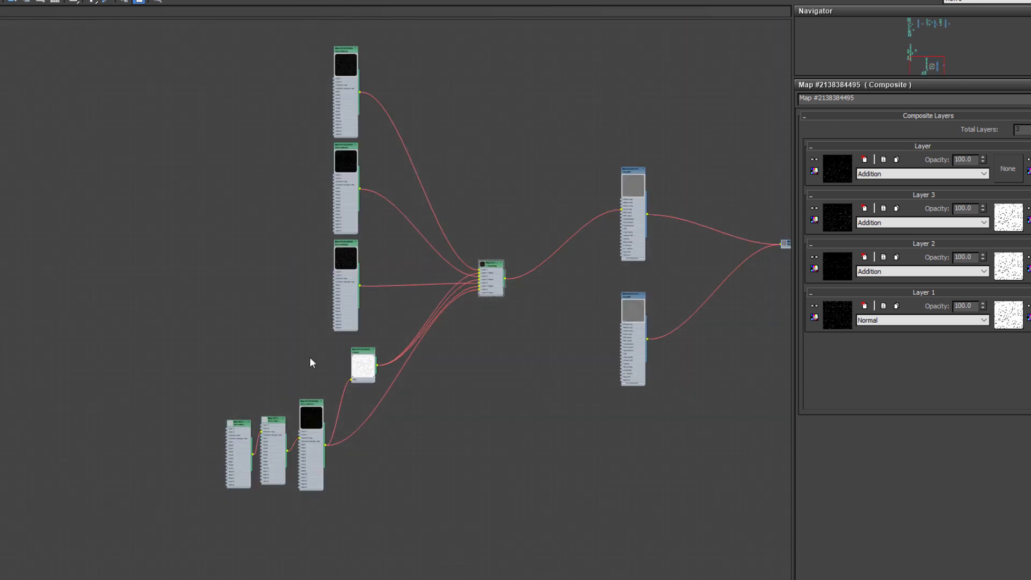
pyautogui.moveTo(230, 349); pyautogui.dragTo(377, 462)
pyautogui.moveTo(362, 353); pyautogui.dragTo(341, 356)
pyautogui.click(452, 417)
pyautogui.scroll(1, 482, 287)
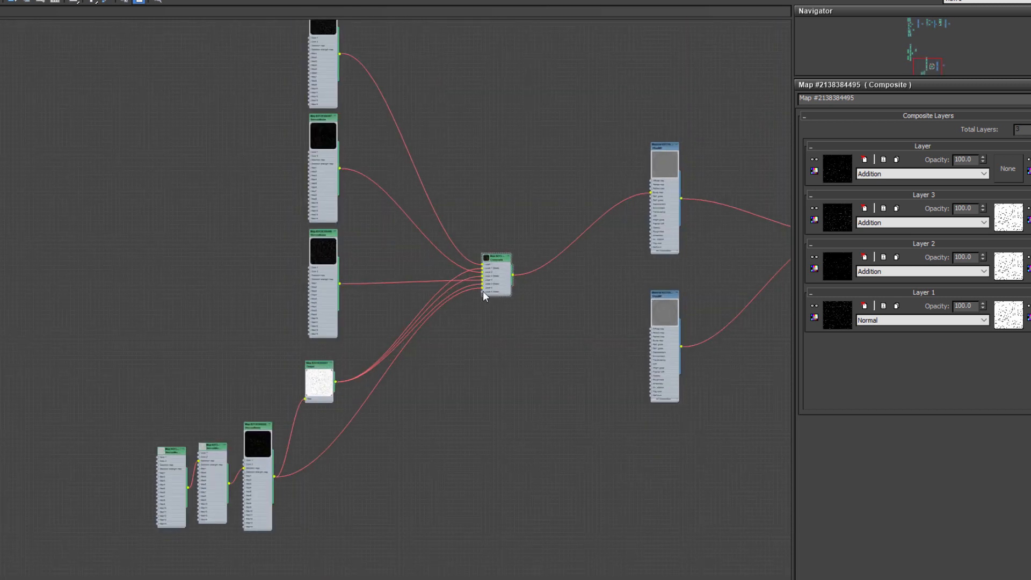
pyautogui.moveTo(482, 290); pyautogui.dragTo(494, 195)
# Set the mapping type of the uppermost drop BerconNoise, connected to Composite layer 1, to World XYZ
pyautogui.moveTo(337, 30); pyautogui.dragTo(356, 159, button='middle')
pyautogui.scroll(2, 356, 159)
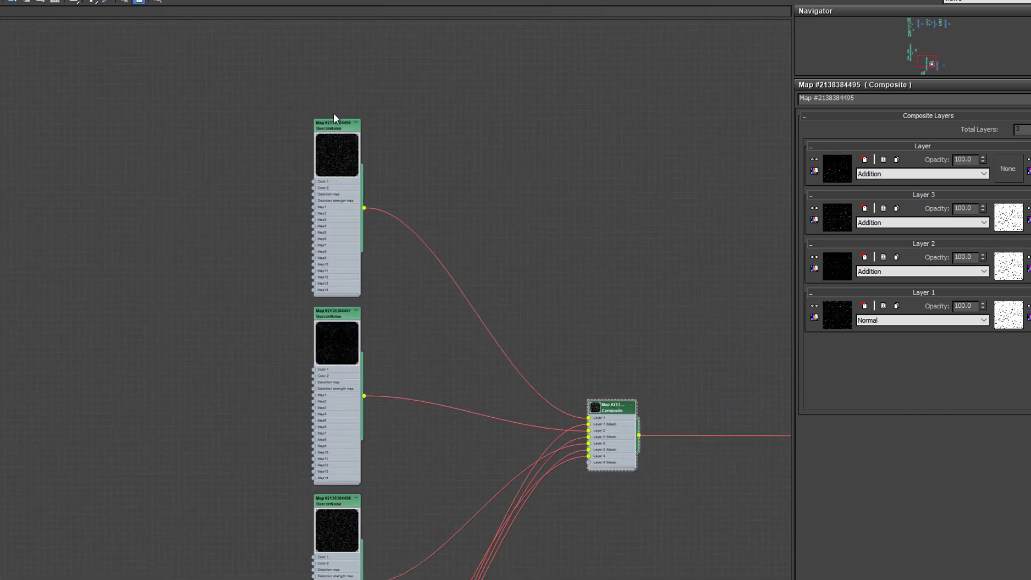
pyautogui.click(331, 124)
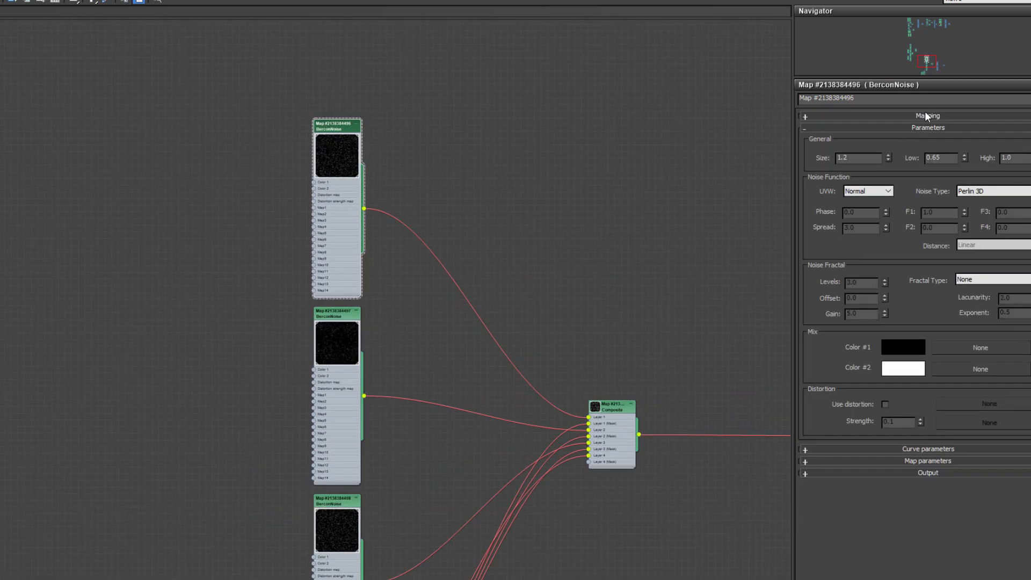
pyautogui.click(924, 112)
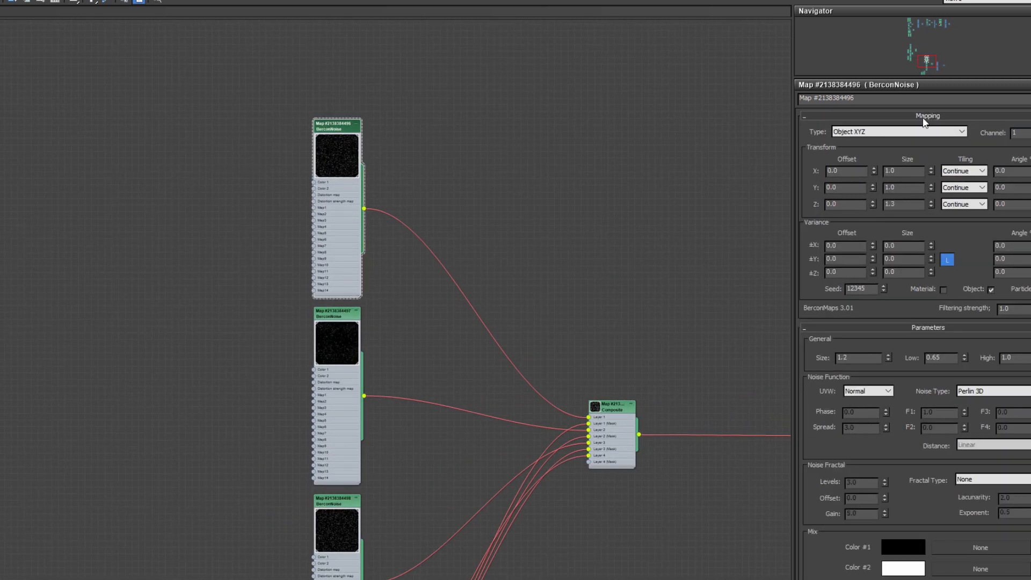
pyautogui.click(877, 132)
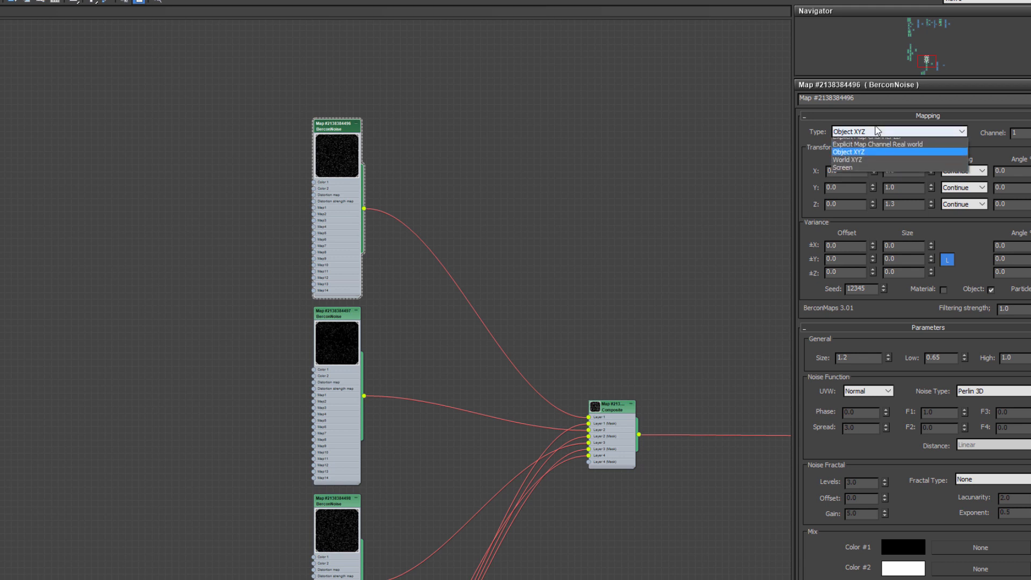
pyautogui.click(860, 162)
# Set the mapping type of the second and third drop BerconNoise maps to World XYZ
pyautogui.doubleClick(325, 317)
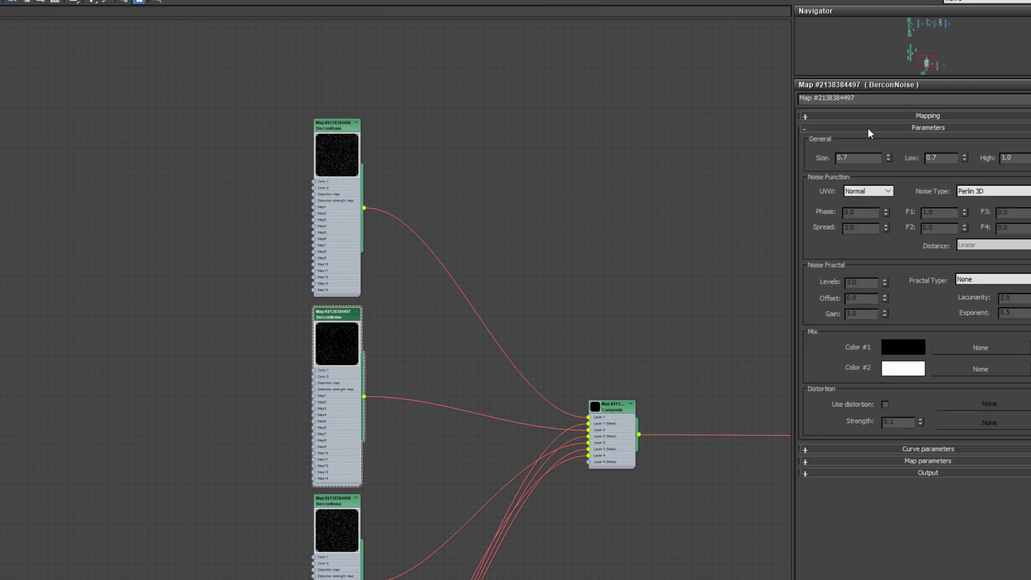
pyautogui.click(881, 133)
pyautogui.click(859, 163)
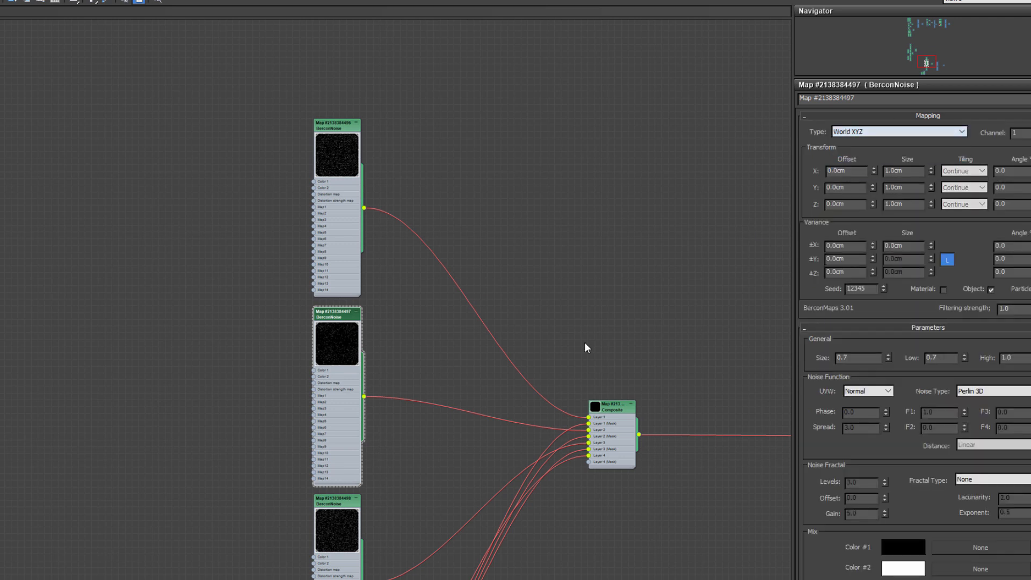
pyautogui.moveTo(379, 519); pyautogui.dragTo(452, 254, button='middle')
pyautogui.doubleClick(408, 233)
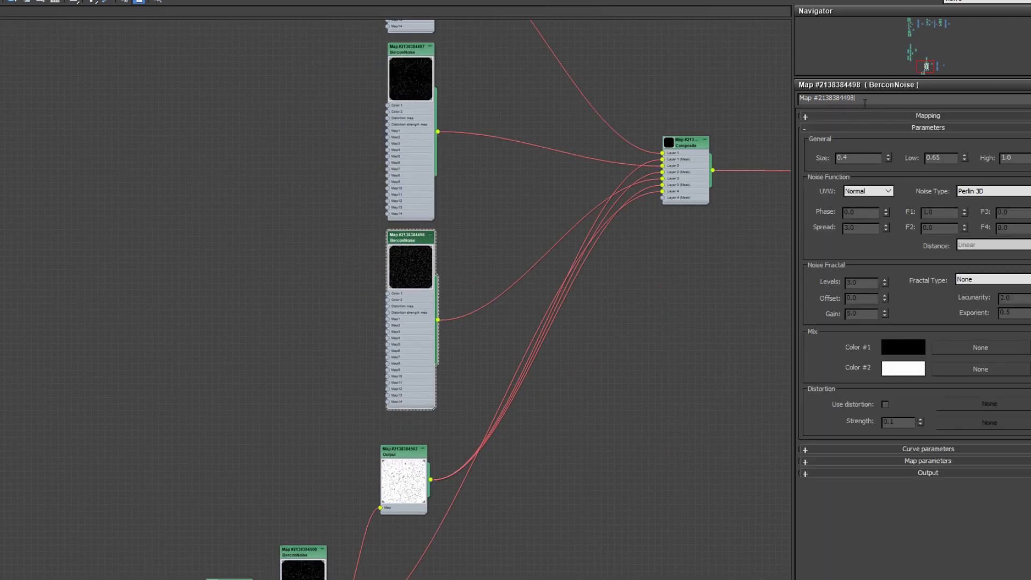
pyautogui.click(876, 115)
pyautogui.click(878, 133)
pyautogui.click(859, 163)
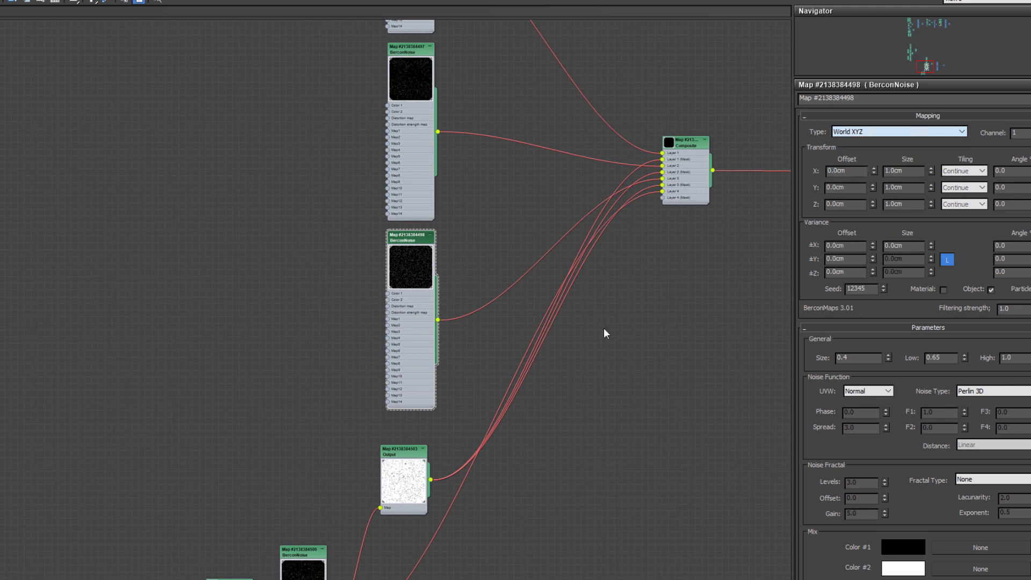
# Set the mapping type of the streak BerconNoise that feeds the Output map to World XYZ
pyautogui.moveTo(353, 540); pyautogui.dragTo(421, 261, button='middle')
pyautogui.doubleClick(363, 271)
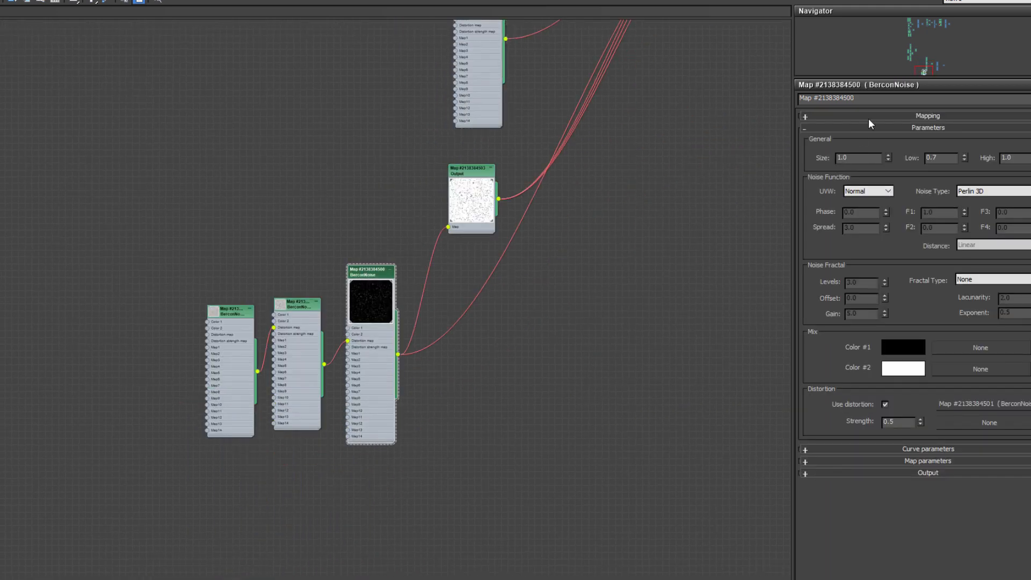
pyautogui.click(898, 115)
pyautogui.click(862, 132)
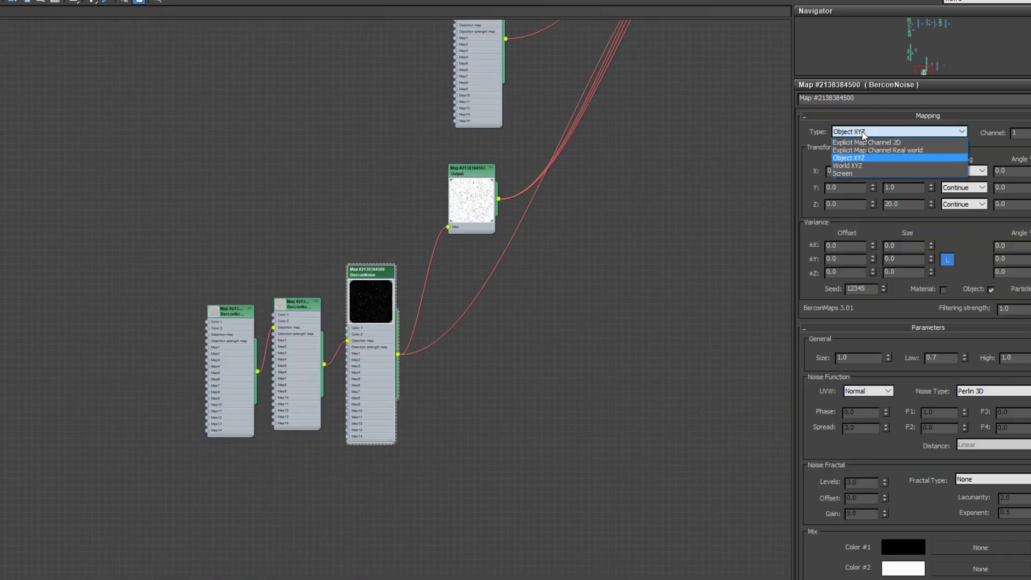
pyautogui.click(865, 164)
# Check the mapping settings of the BerconNoise that distorts the streak noise
pyautogui.scroll(-1, 618, 241)
pyautogui.scroll(2, 322, 296)
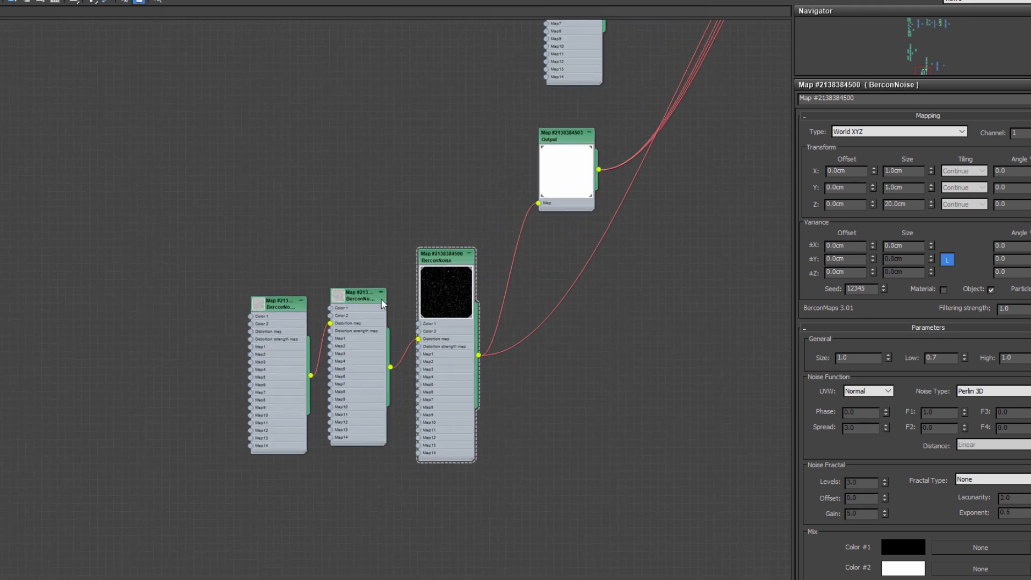
pyautogui.click(382, 293)
pyautogui.doubleClick(355, 295)
pyautogui.click(897, 115)
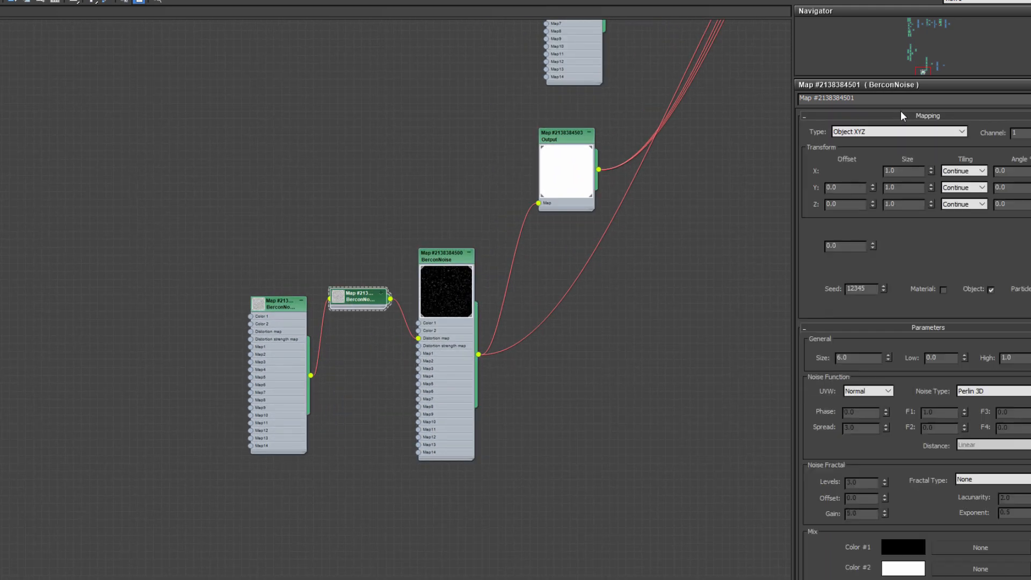
pyautogui.click(382, 293)
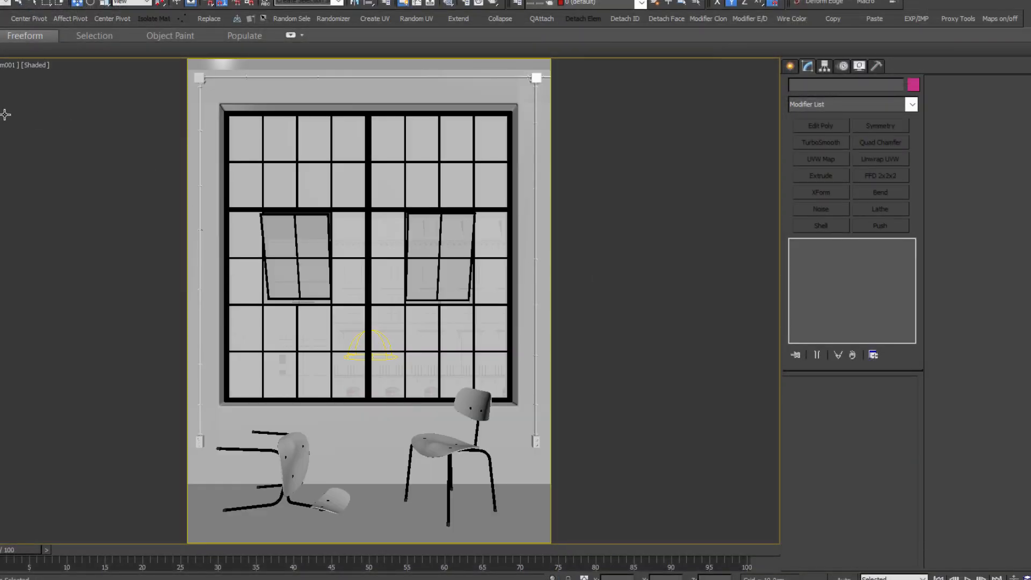
# Render the current window region from the camera and inspect the glass in the V-Ray frame buffer
pyautogui.hotkey('shift', 'q')
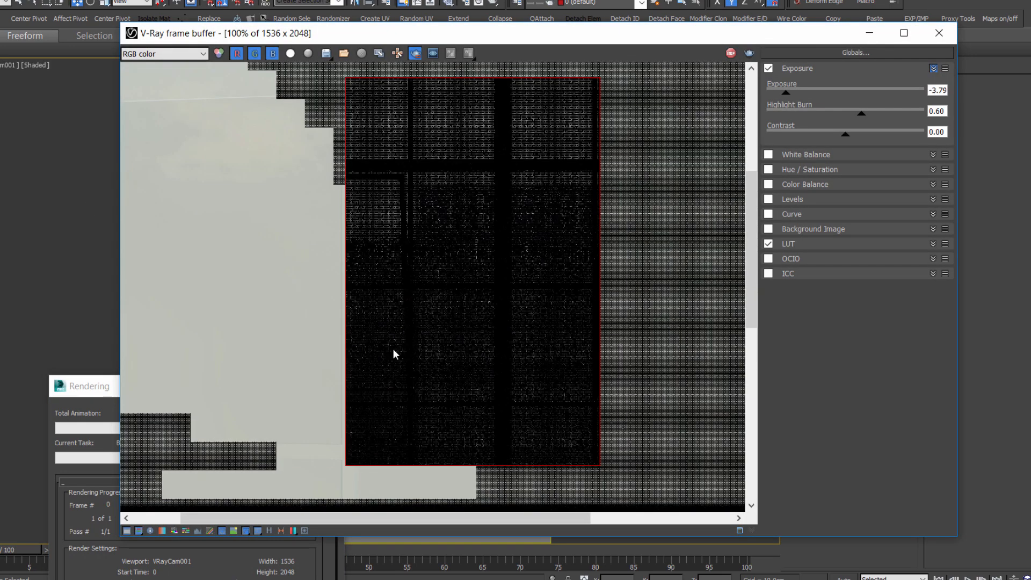
pyautogui.moveTo(442, 353); pyautogui.dragTo(489, 309, button='middle')
pyautogui.scroll(-2, 490, 308)
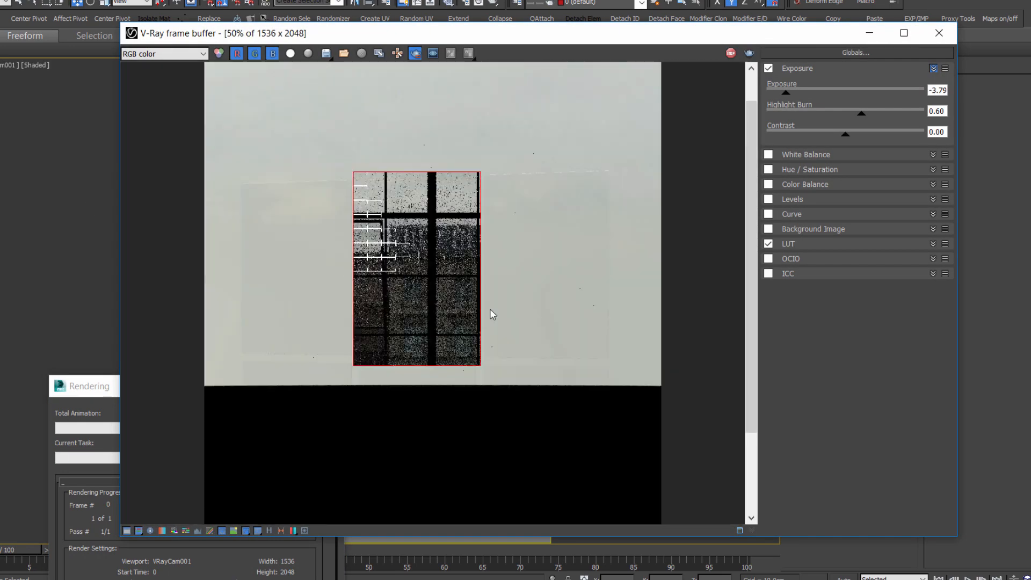
pyautogui.scroll(4, 404, 250)
# Shrink the render region to a single pane beside the central window bar and render it again
pyautogui.moveTo(331, 123); pyautogui.dragTo(513, 364)
pyautogui.moveTo(591, 397); pyautogui.dragTo(507, 407, button='middle')
pyautogui.moveTo(453, 309); pyautogui.dragTo(447, 220, button='middle')
pyautogui.moveTo(573, 180); pyautogui.dragTo(594, 240, button='middle')
pyautogui.click(749, 53)
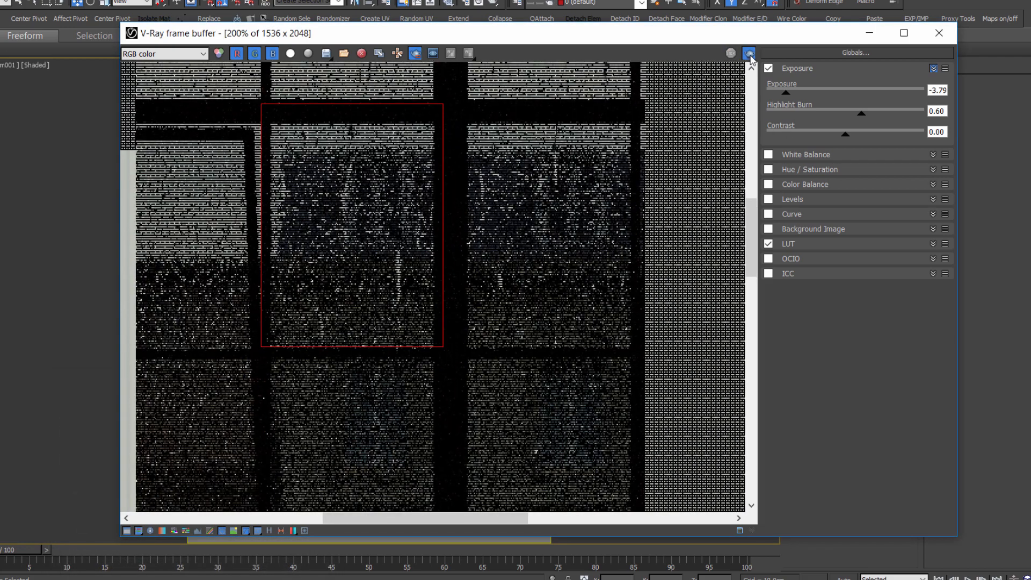
# Raise the frame buffer exposure to -1.75 and examine the drops and streaks on the rendered pane
pyautogui.moveTo(789, 94); pyautogui.dragTo(819, 96)
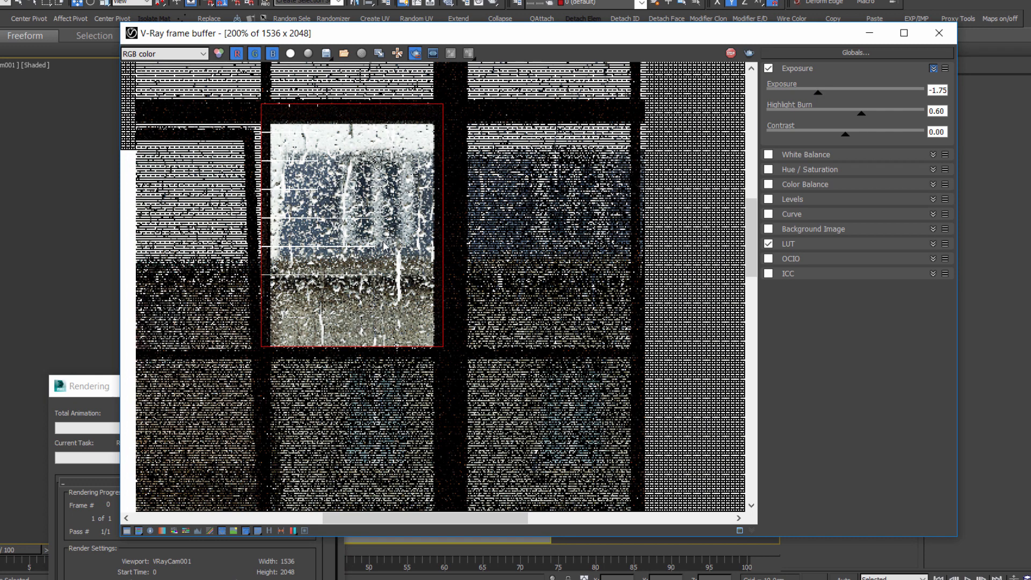
pyautogui.moveTo(390, 214); pyautogui.dragTo(395, 221, button='middle')
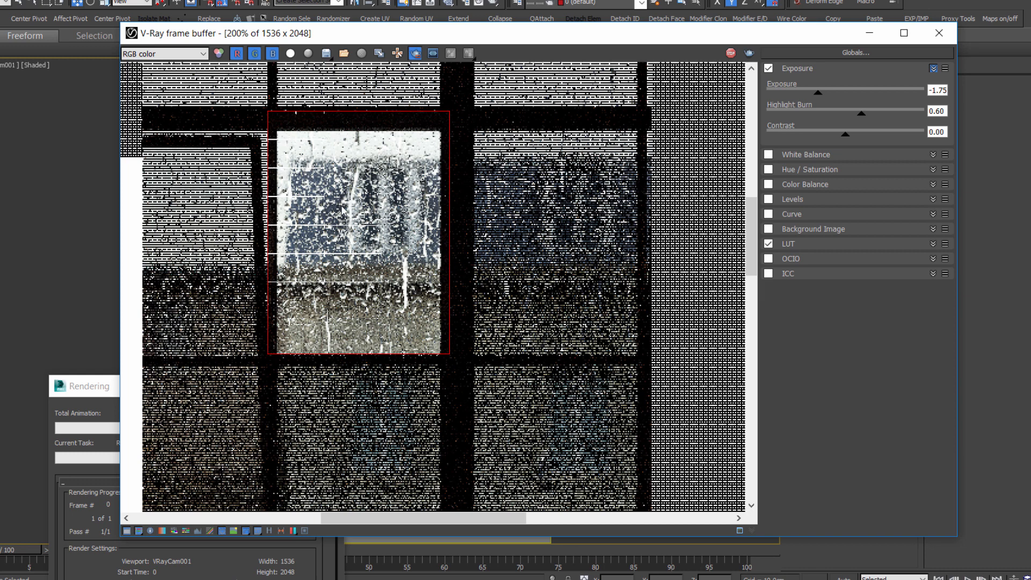
pyautogui.scroll(1, 340, 202)
pyautogui.scroll(-1, 345, 193)
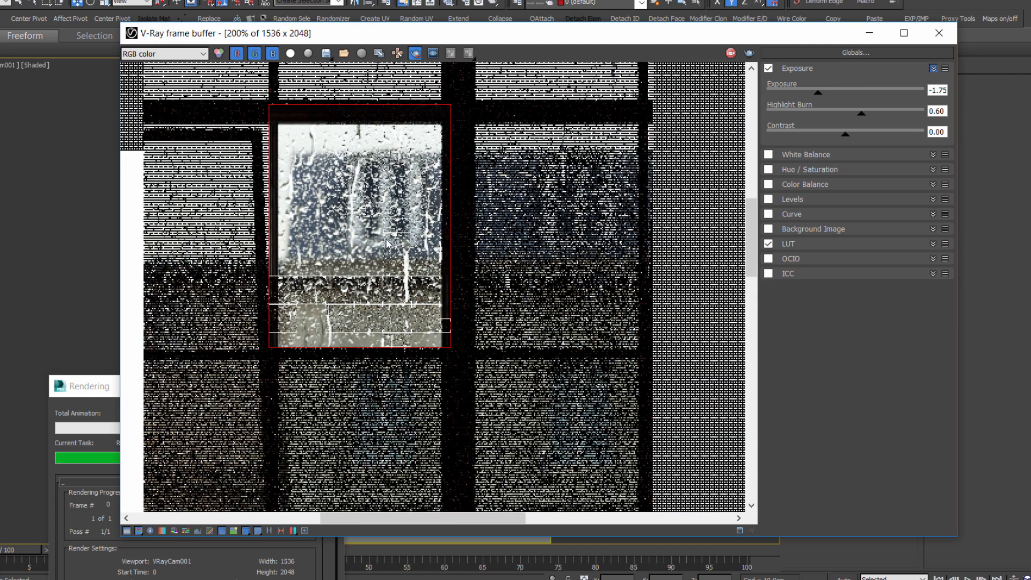
pyautogui.scroll(-1, 369, 236)
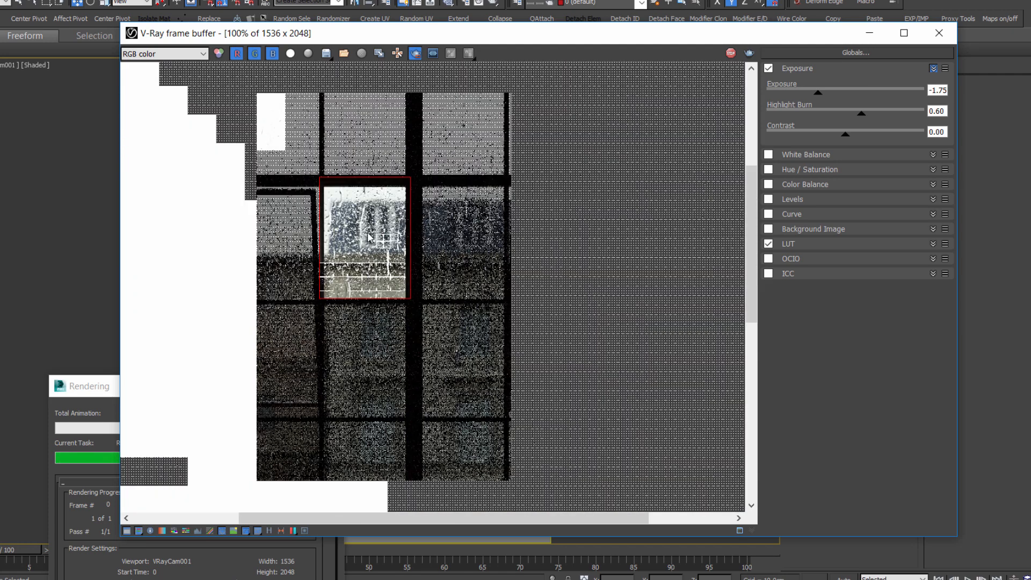
pyautogui.scroll(1, 369, 237)
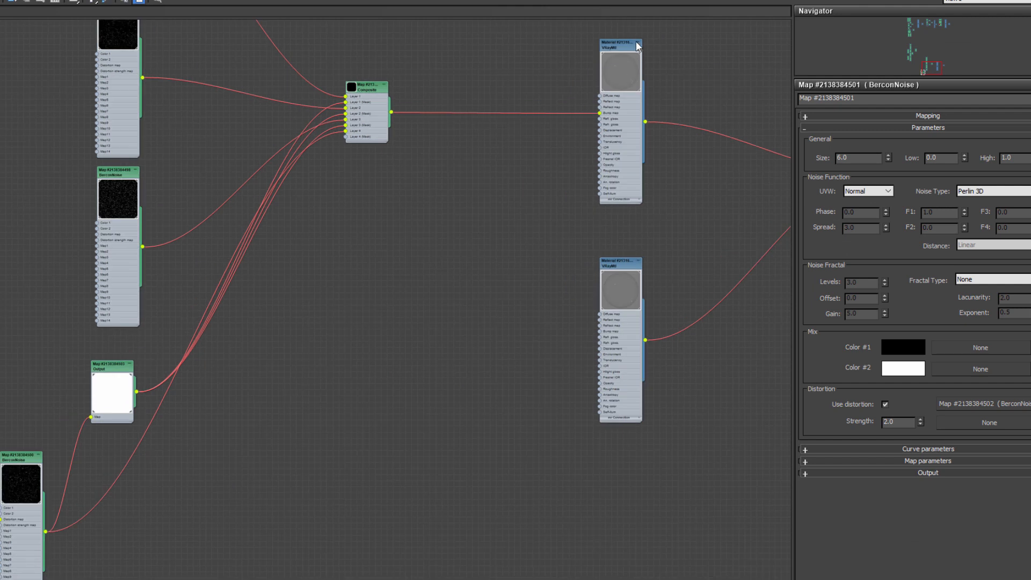
# Set the bump amount of the upper VRayMtl to 8
pyautogui.doubleClick(636, 43)
pyautogui.doubleClick(859, 503)
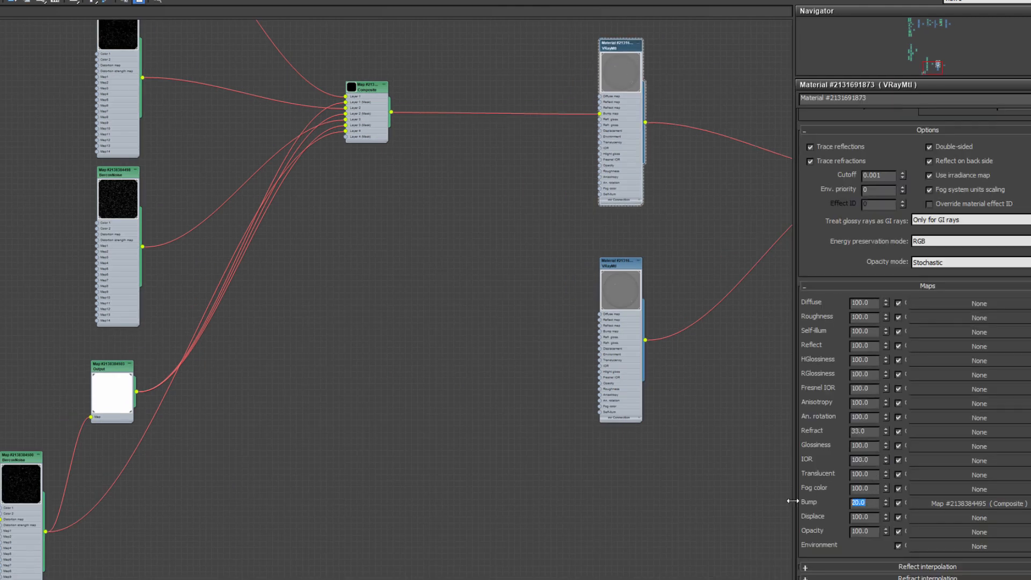
pyautogui.write('8')
pyautogui.press('Return')
# Set the size of the streak BerconNoise to 0.7
pyautogui.moveTo(320, 430); pyautogui.dragTo(488, 429, button='middle')
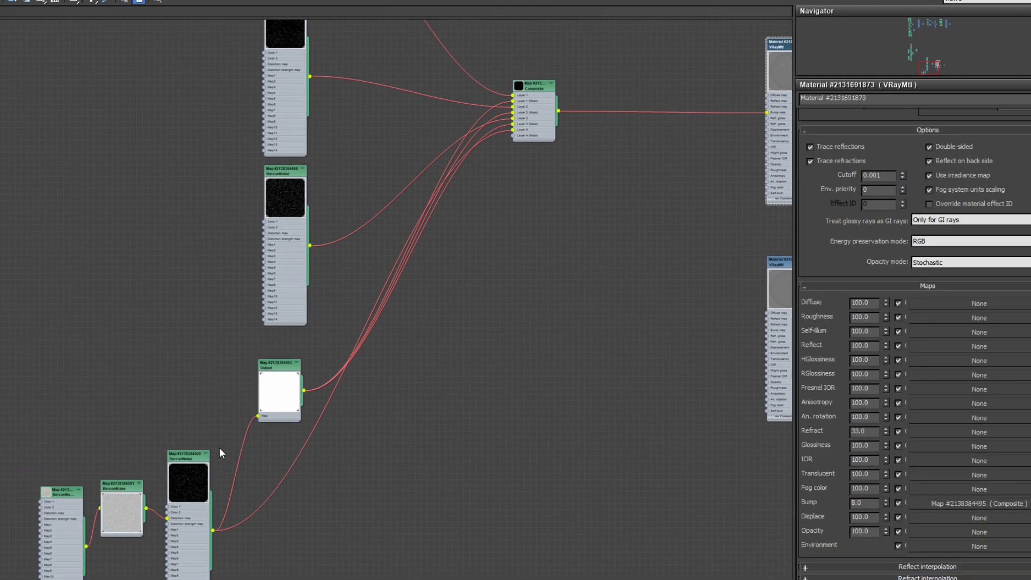
pyautogui.doubleClick(181, 454)
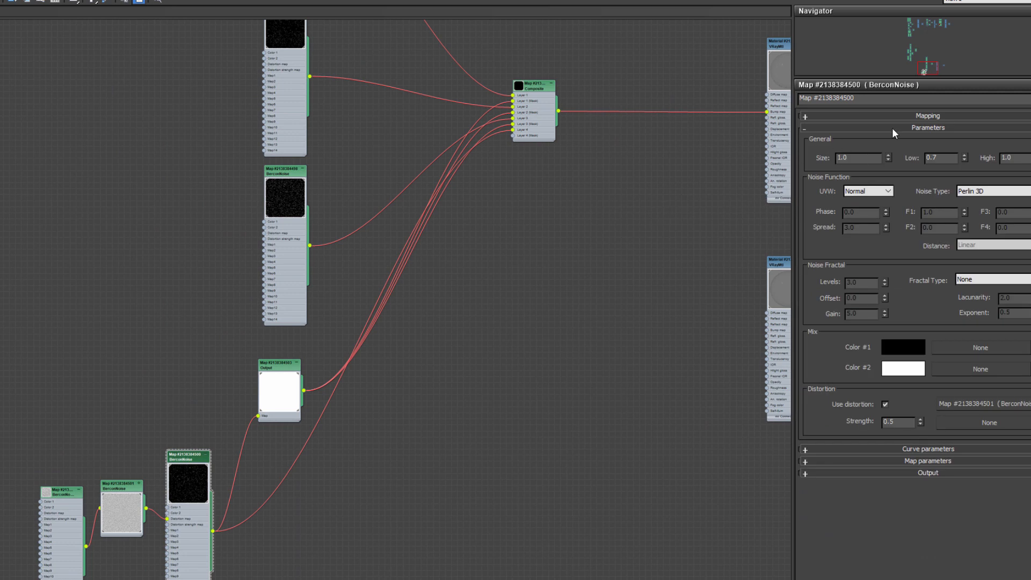
pyautogui.doubleClick(843, 158)
pyautogui.write('0.7')
pyautogui.press('Return')
# Set the size of the third drop BerconNoise to 0.3
pyautogui.doubleClick(295, 170)
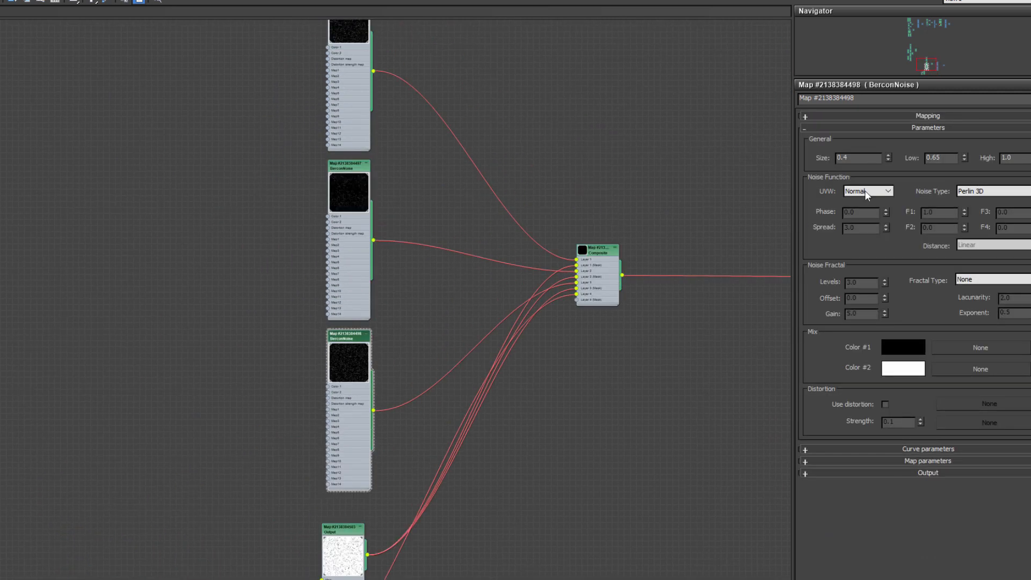
pyautogui.doubleClick(850, 158)
pyautogui.write('0.3')
pyautogui.press('Return')
# Set the size of the second drop BerconNoise to 0.5
pyautogui.doubleClick(351, 169)
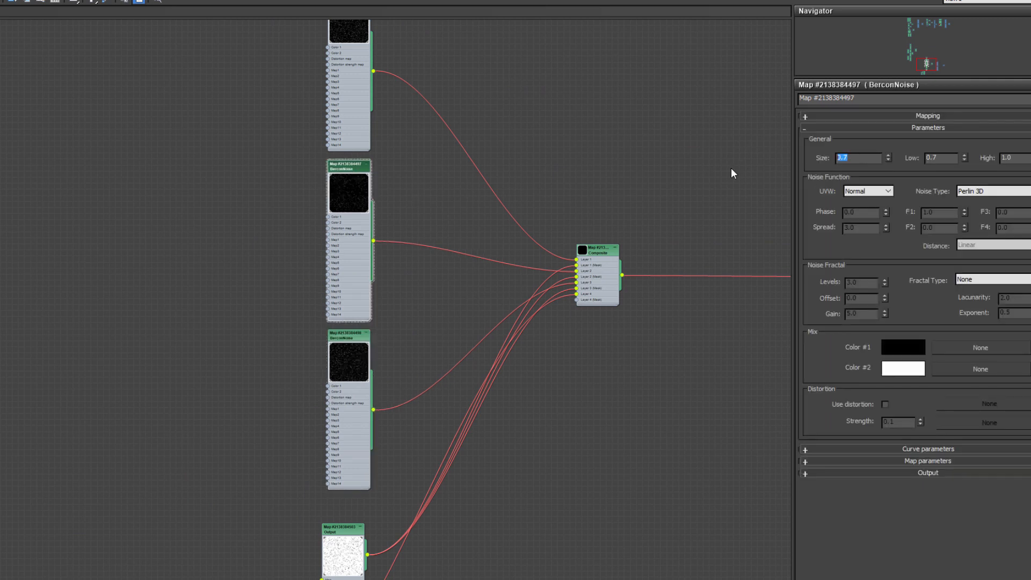
pyautogui.write('0.5')
pyautogui.press('Return')
# Change the size of the uppermost drop BerconNoise and set the second drop noise's size to 0.6
pyautogui.moveTo(493, 182); pyautogui.dragTo(521, 301, button='middle')
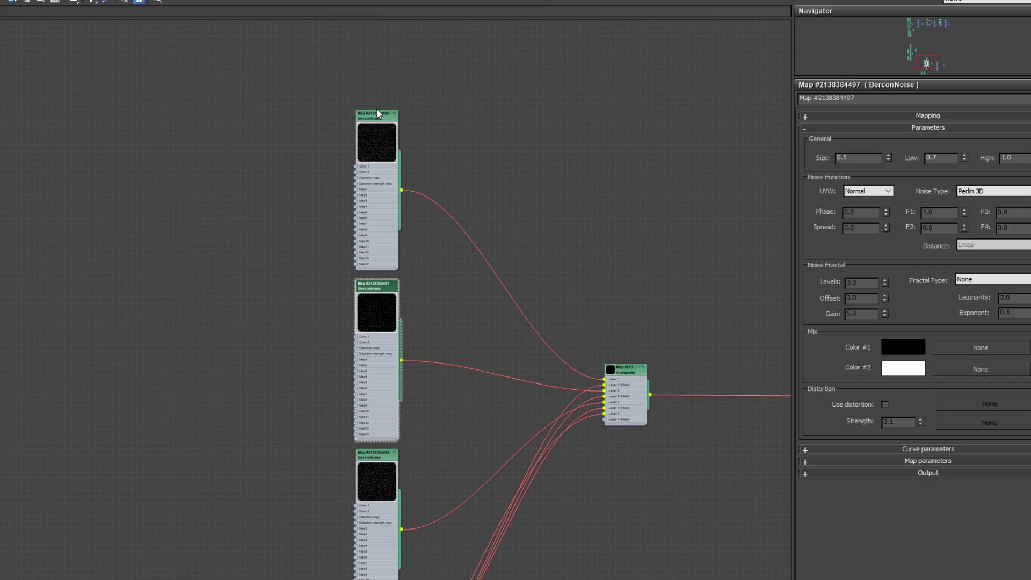
pyautogui.doubleClick(377, 112)
pyautogui.doubleClick(861, 157)
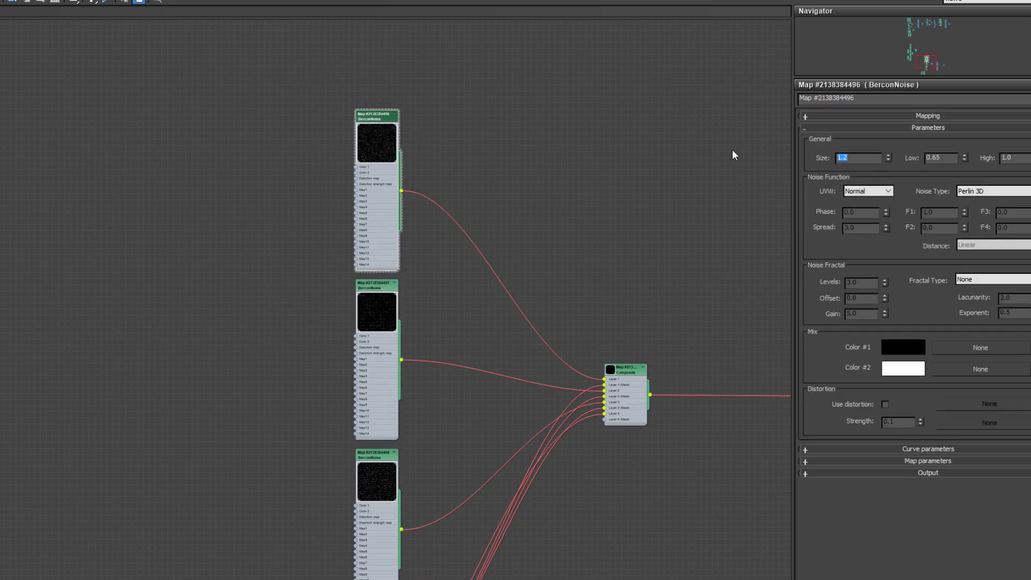
pyautogui.doubleClick(390, 299)
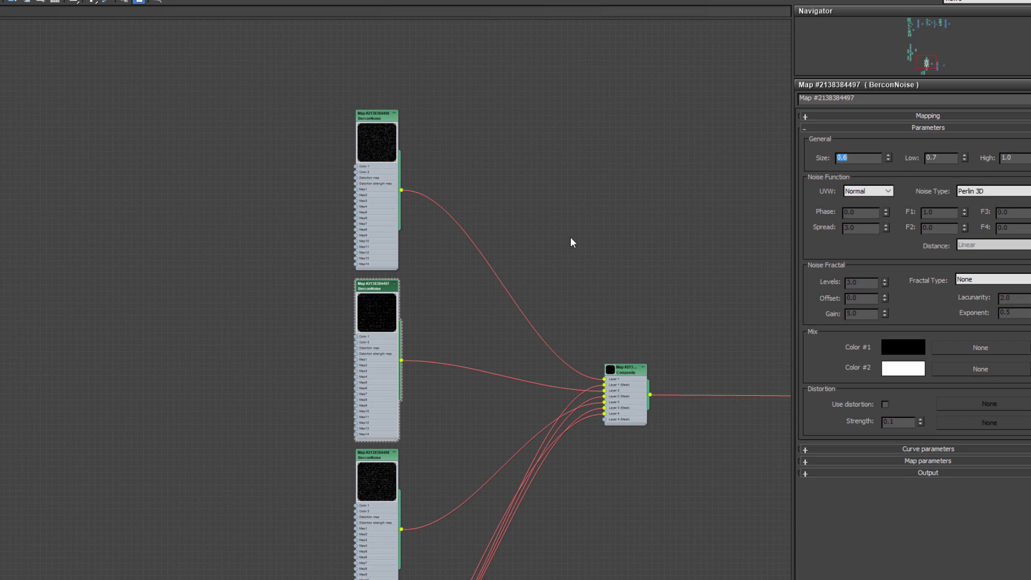
# Re-render the pane, and move the comparison divider fully across to show the stored 04_rain.max render
pyautogui.hotkey('shift', 'q')
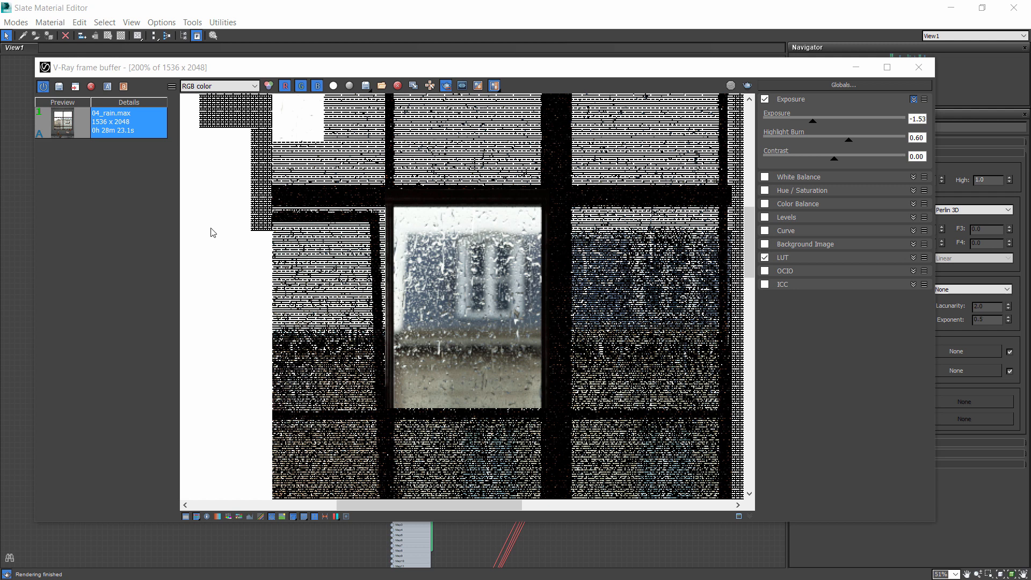
pyautogui.moveTo(183, 226); pyautogui.dragTo(750, 243)
pyautogui.scroll(-3, 534, 332)
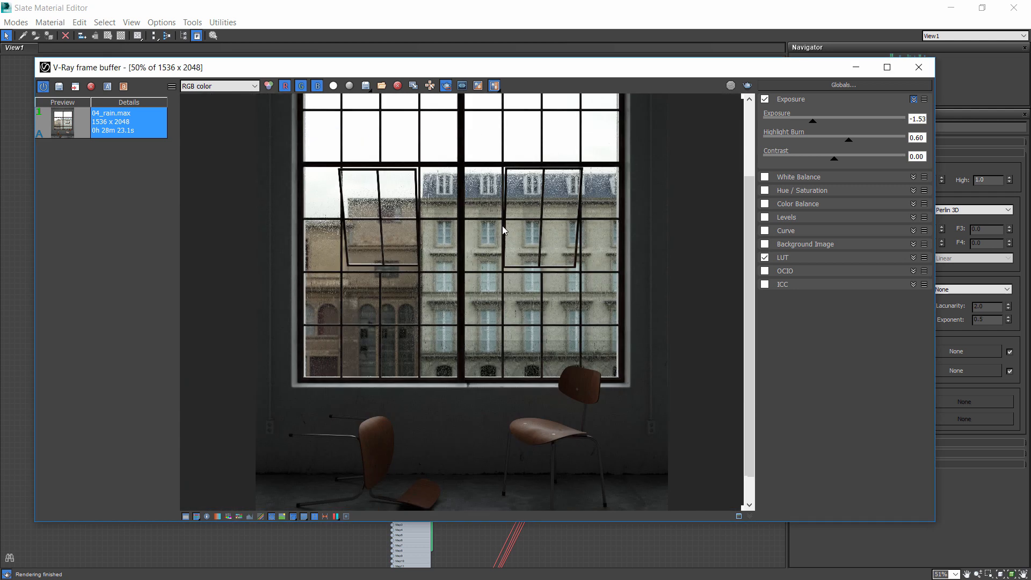
# Examine the raindrops and water streaks across the window panes of the full render, both close up and as a whole
pyautogui.scroll(6, 524, 260)
pyautogui.scroll(-3, 477, 203)
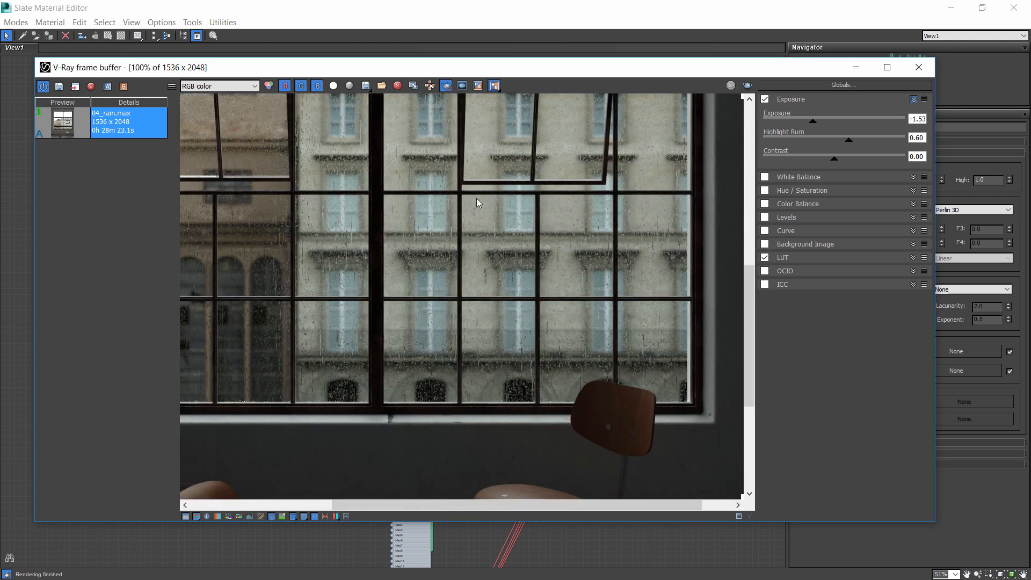
pyautogui.scroll(3, 511, 221)
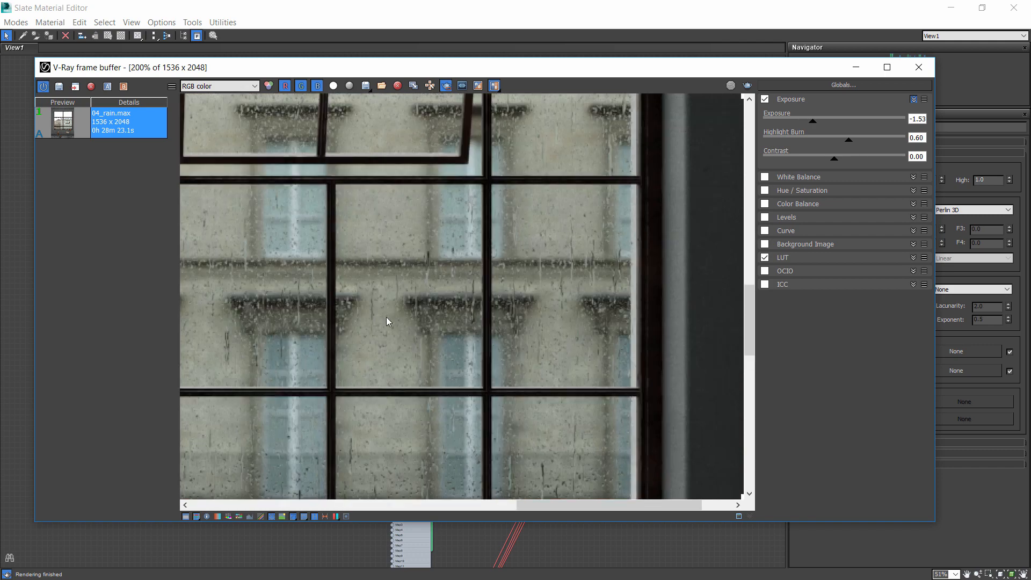
pyautogui.moveTo(361, 388)
pyautogui.mouseDown(button='middle')
pyautogui.moveTo(471, 332)
pyautogui.moveTo(483, 262)
pyautogui.moveTo(526, 209)
pyautogui.mouseUp(button='middle')
pyautogui.moveTo(440, 200); pyautogui.dragTo(488, 333, button='middle')
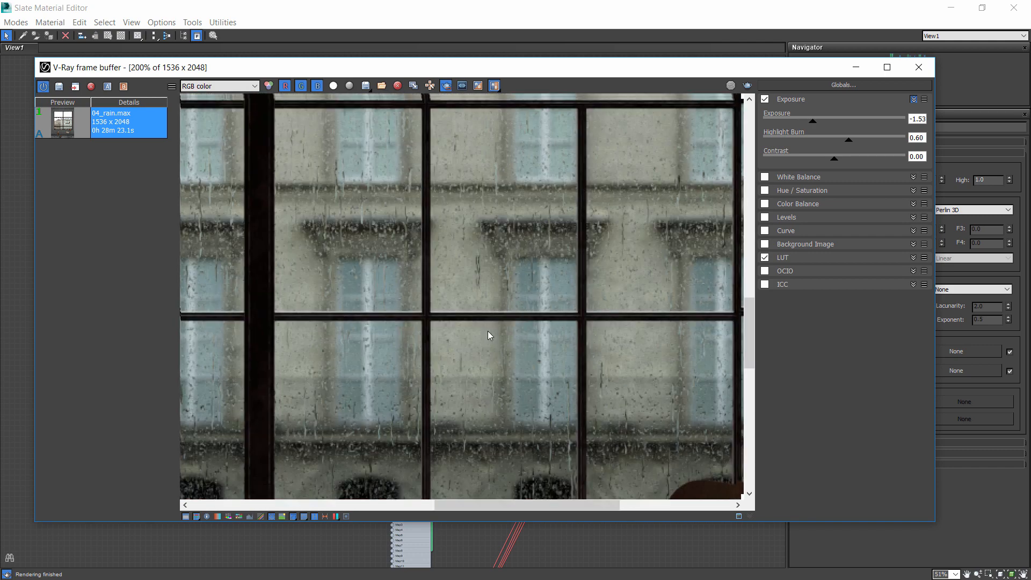
pyautogui.scroll(-1, 488, 331)
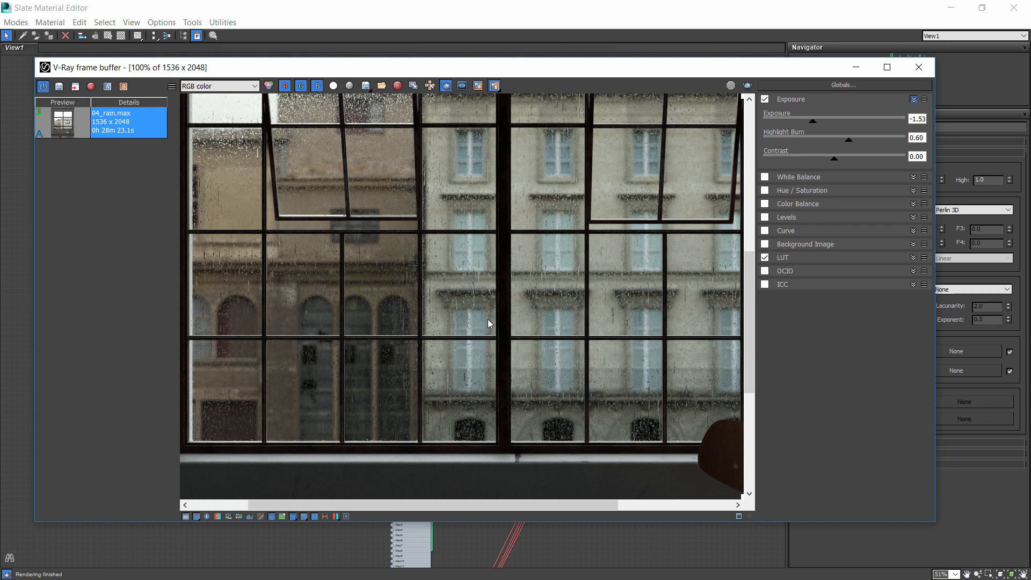
pyautogui.moveTo(548, 227); pyautogui.dragTo(572, 301, button='middle')
pyautogui.scroll(-1, 543, 267)
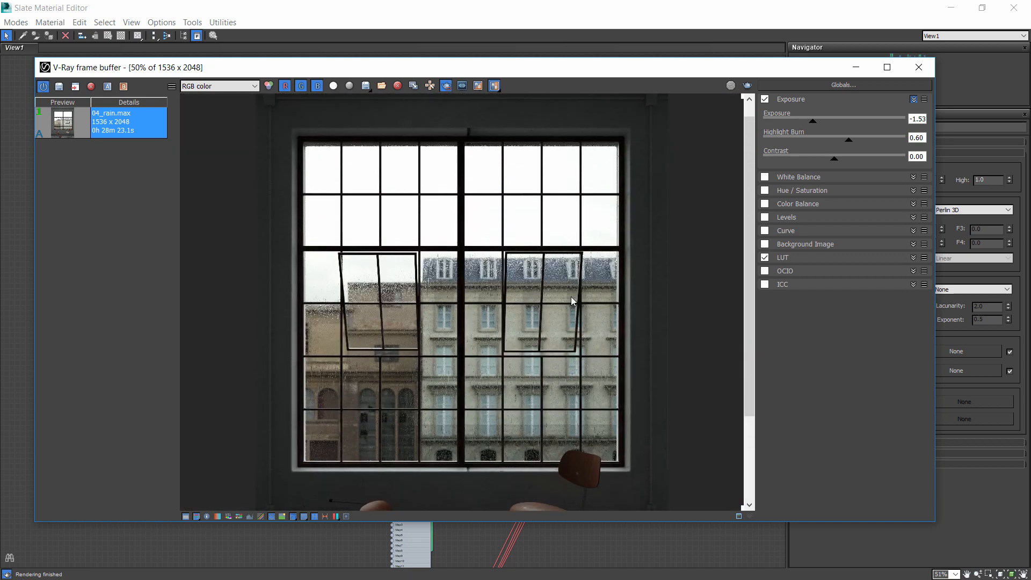